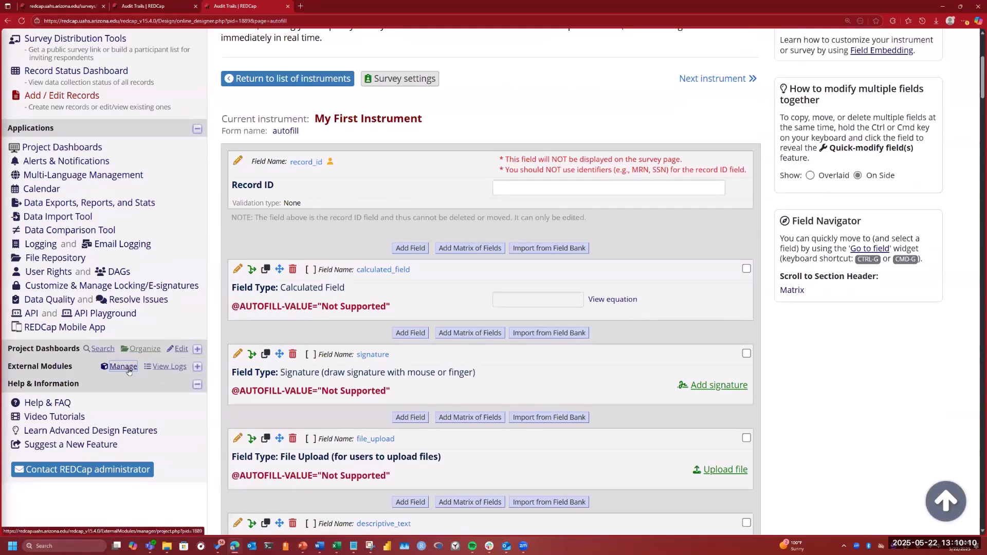
Open the project's external module manager and bring up the modules available to enable
click(129, 371)
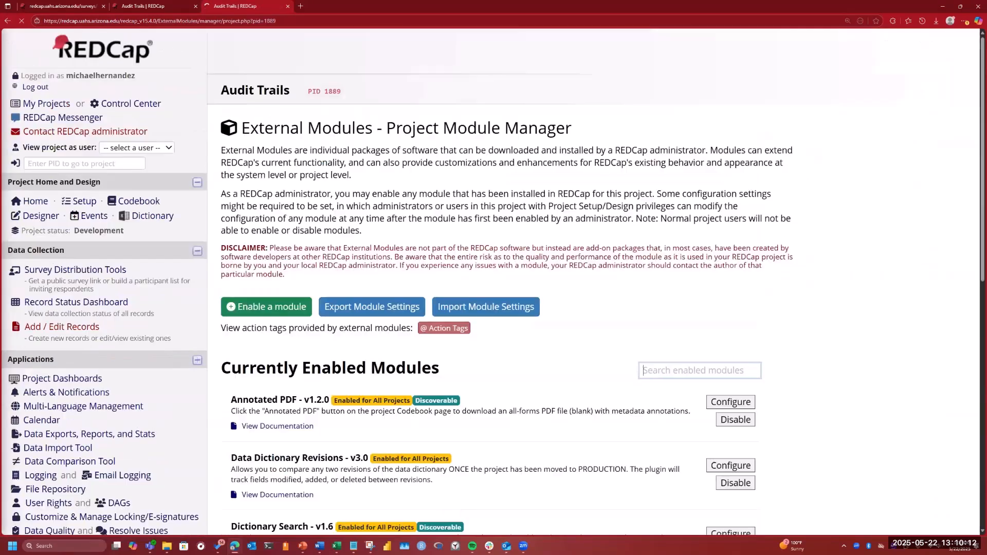
scroll(301, 223, down, 1)
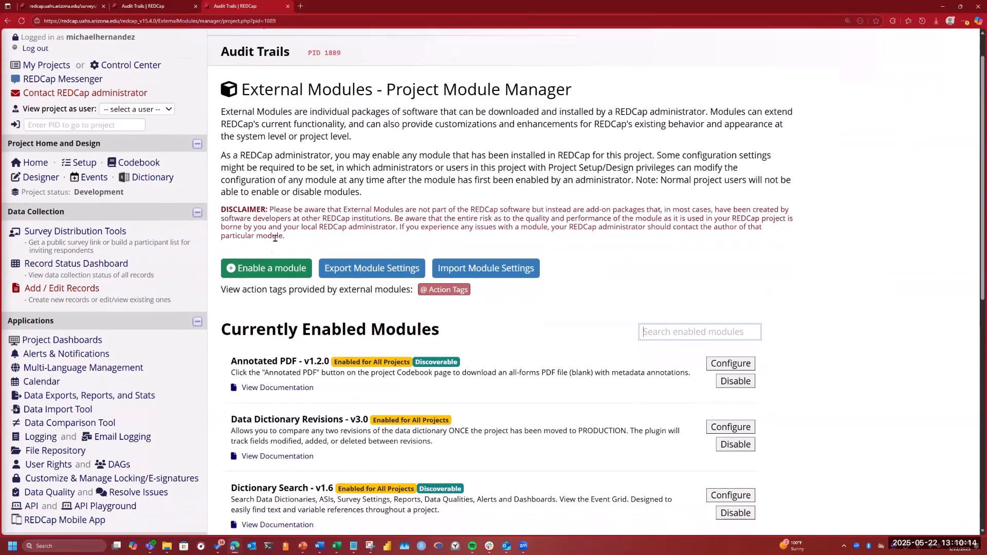
click(258, 274)
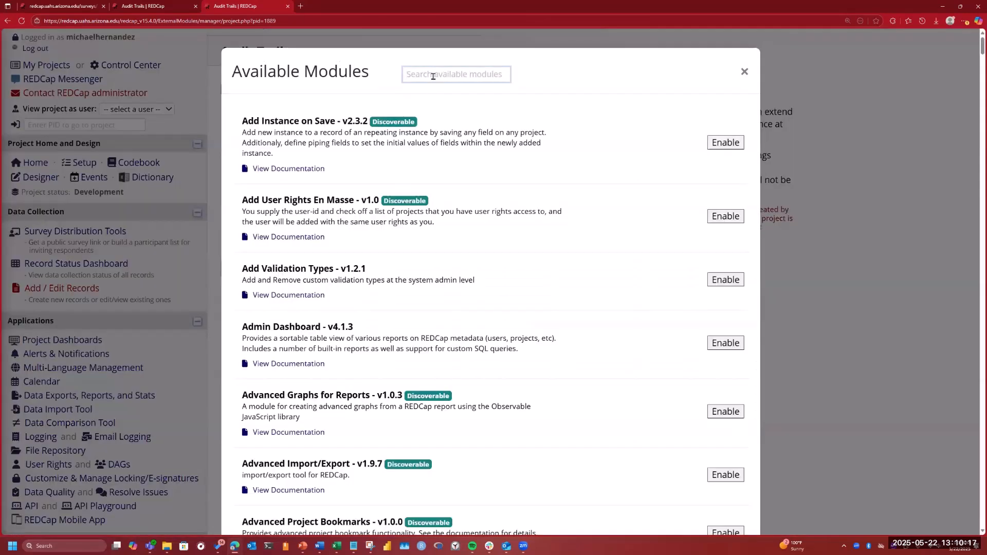
click(433, 76)
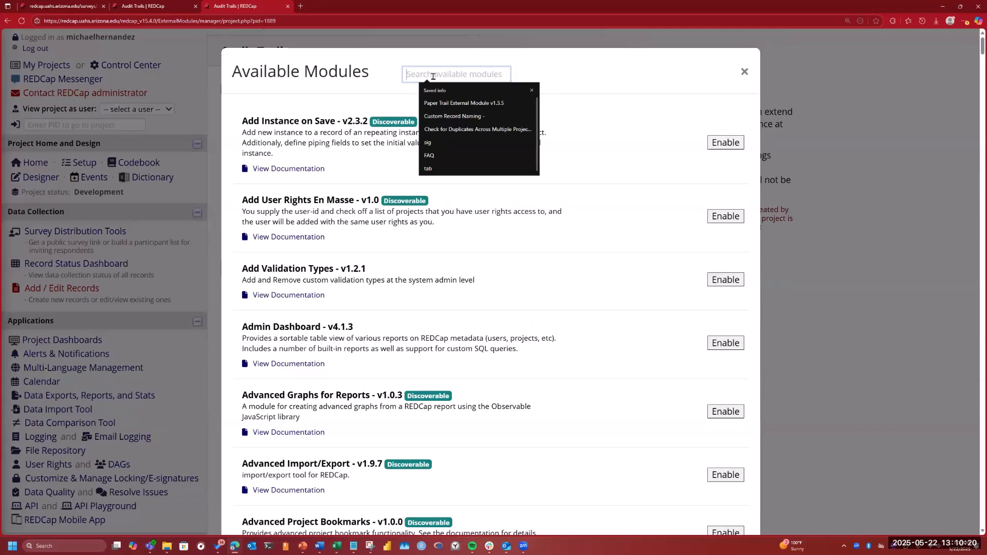
text(A)
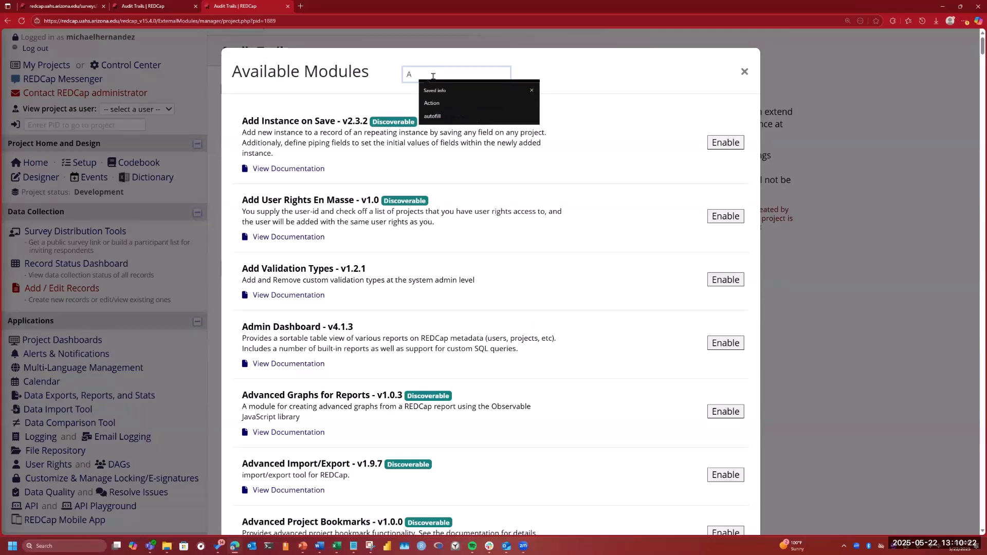
click(437, 116)
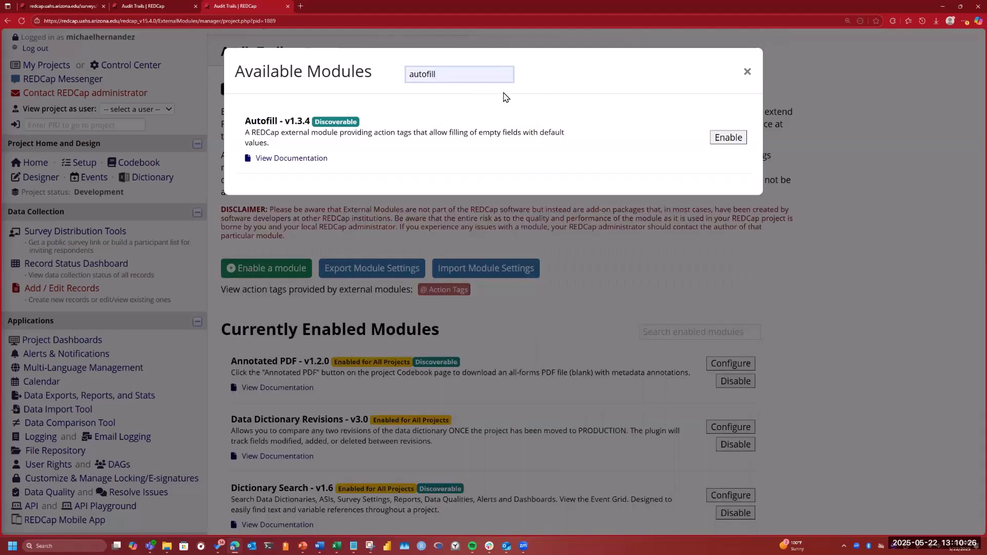
double_click(421, 73)
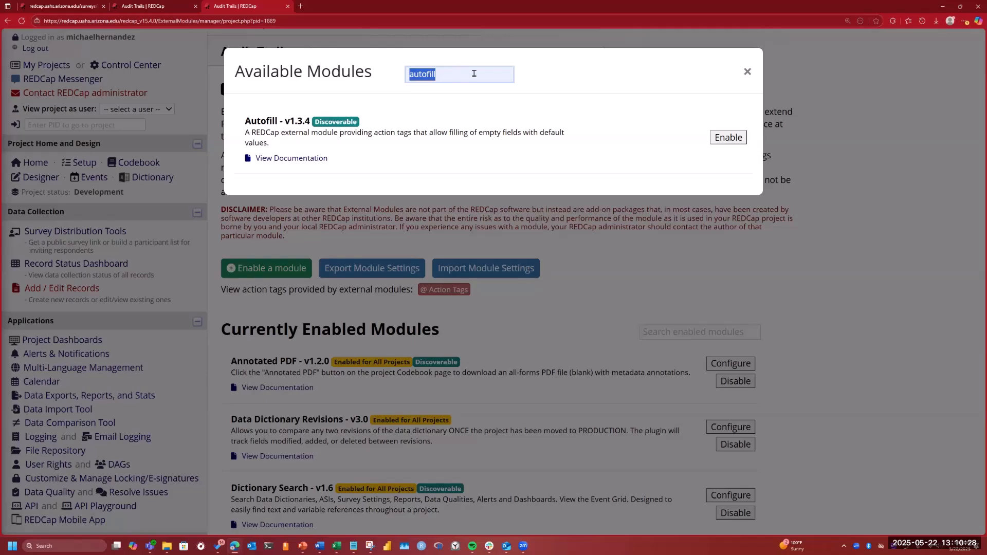
key(BackSpace)
scroll(587, 139, down, 15)
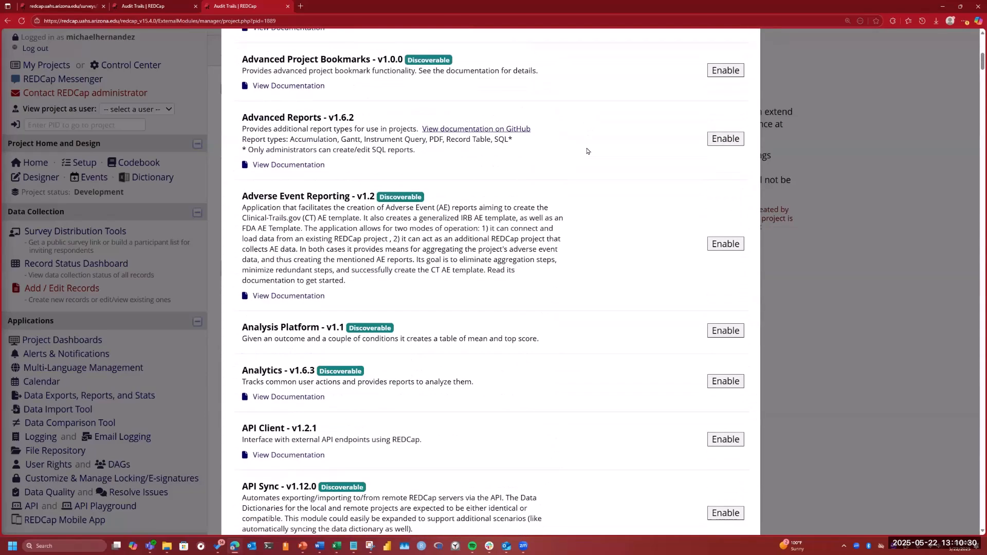
scroll(587, 152, up, 15)
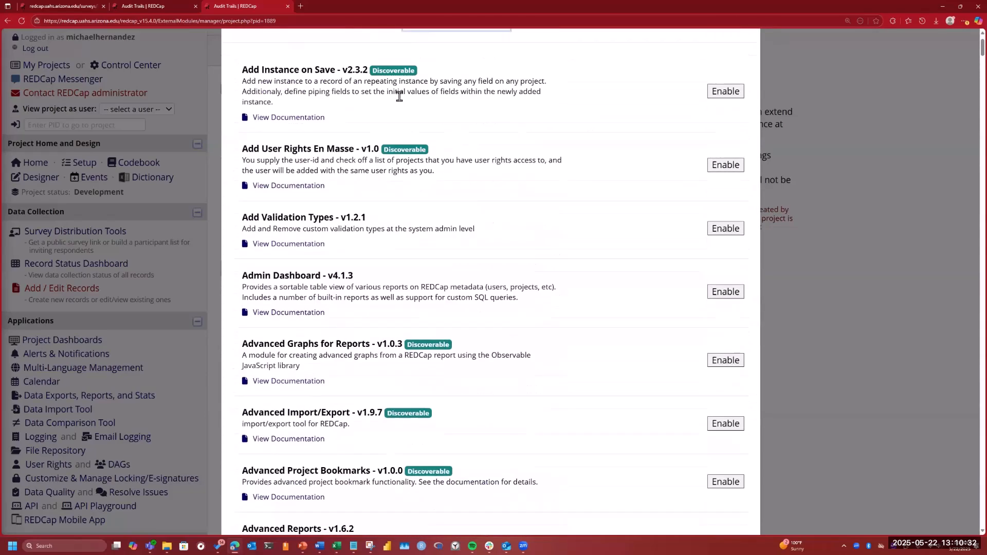
Search the available modules for "autofill" and enable Autofill v1.3.4 for the project
click(425, 74)
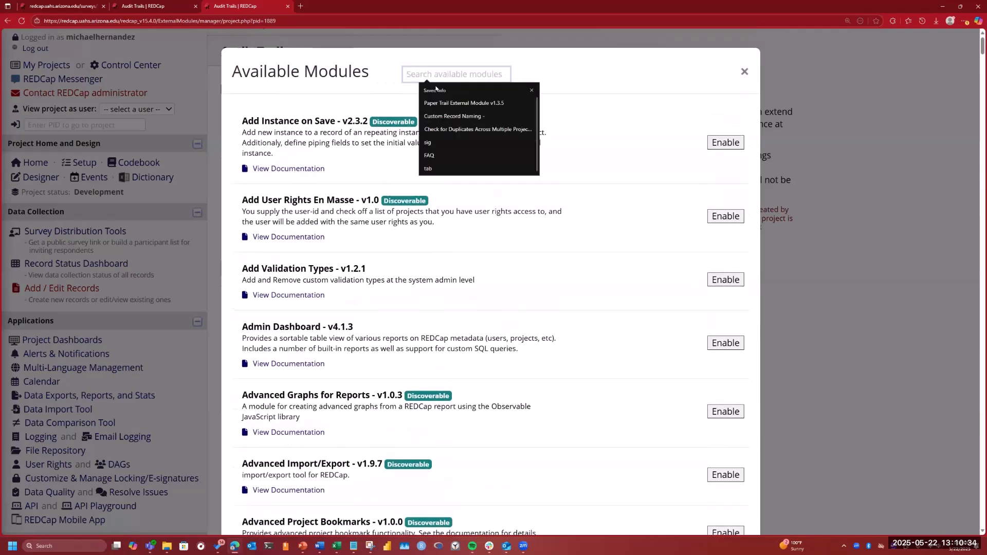
text(au)
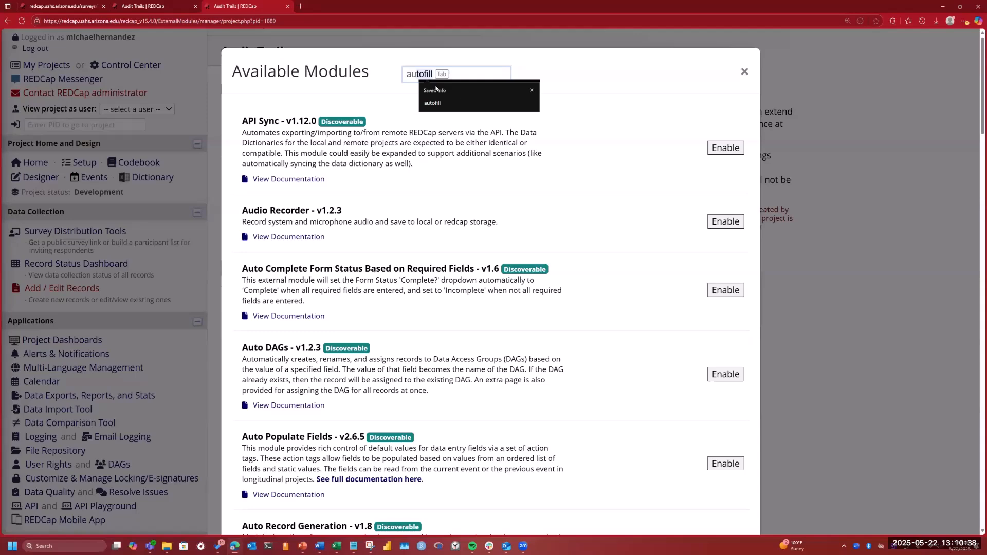
click(435, 103)
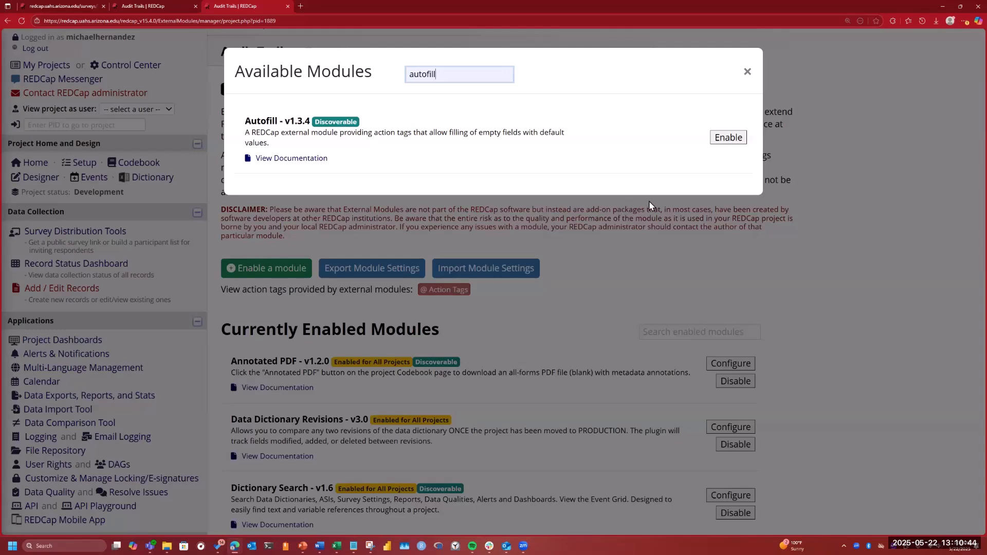
click(279, 163)
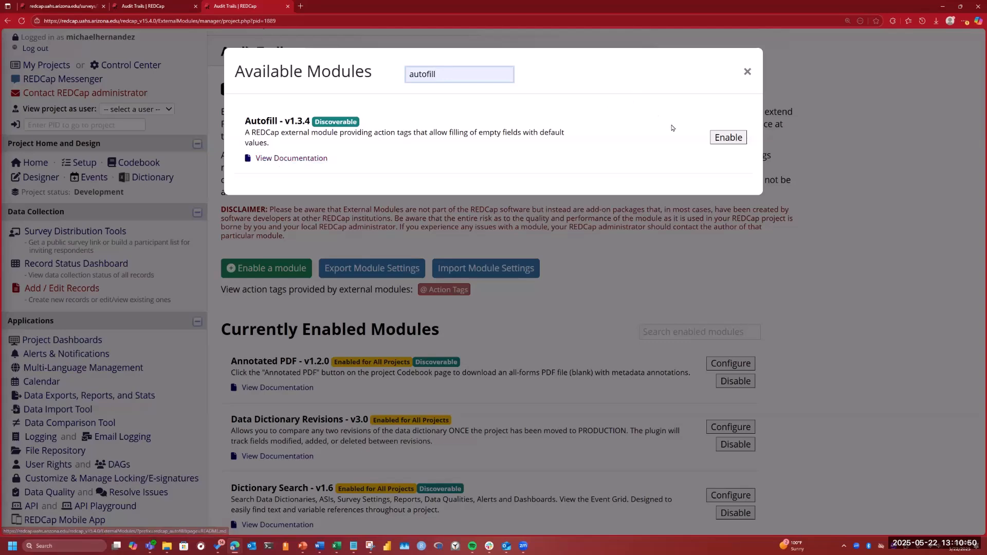
click(741, 137)
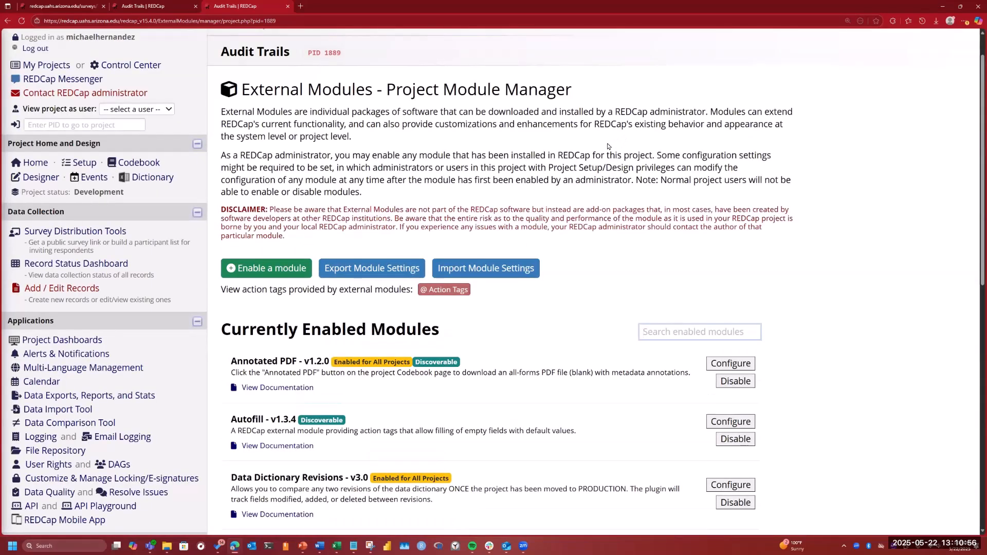
Open the Autofill module's configuration and turn off browser console debug output and the showing of autofill configuration errors
scroll(608, 147, down, 1)
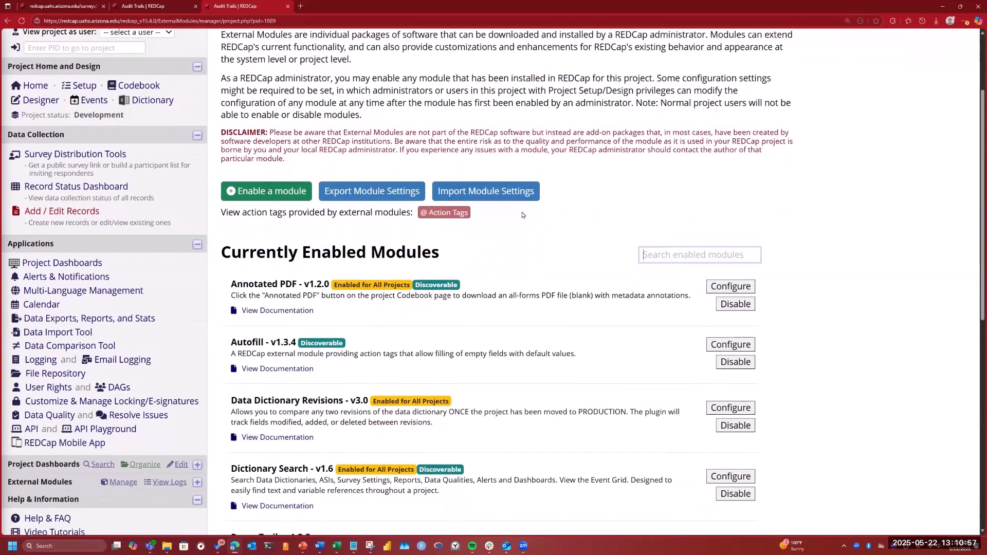
click(731, 345)
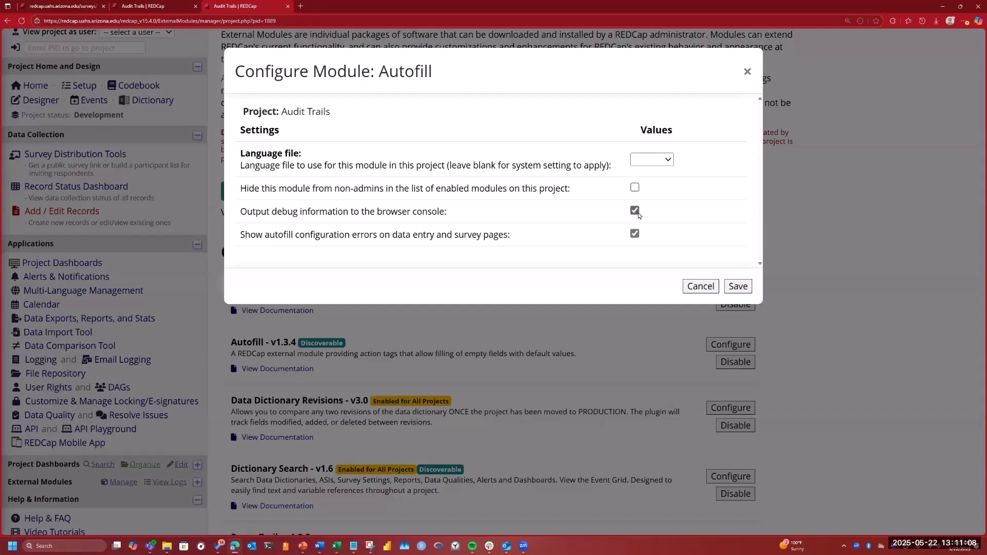
click(636, 211)
click(635, 234)
Examine the Autofill module's language file choices and the setting that hides it from non-admins
click(664, 160)
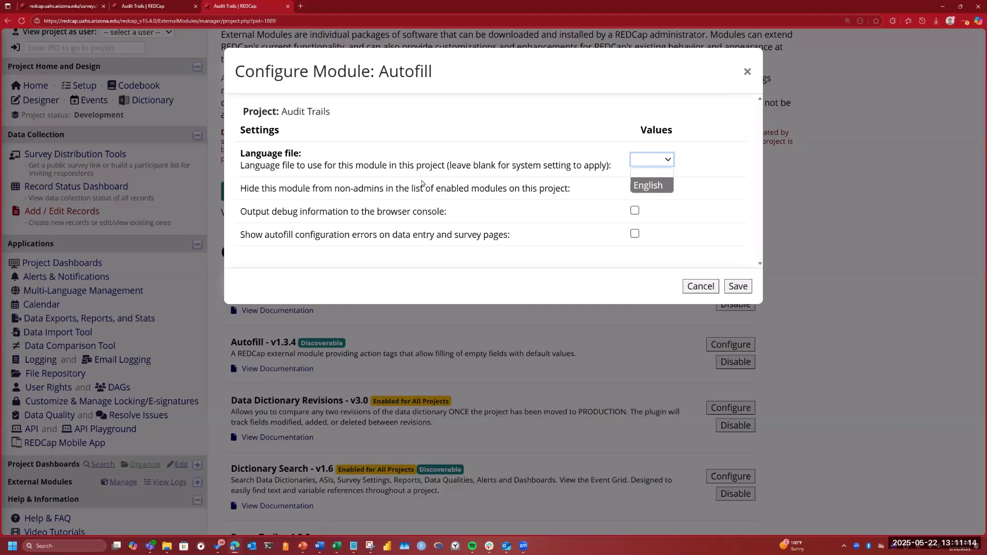
drag(241, 165, 610, 165)
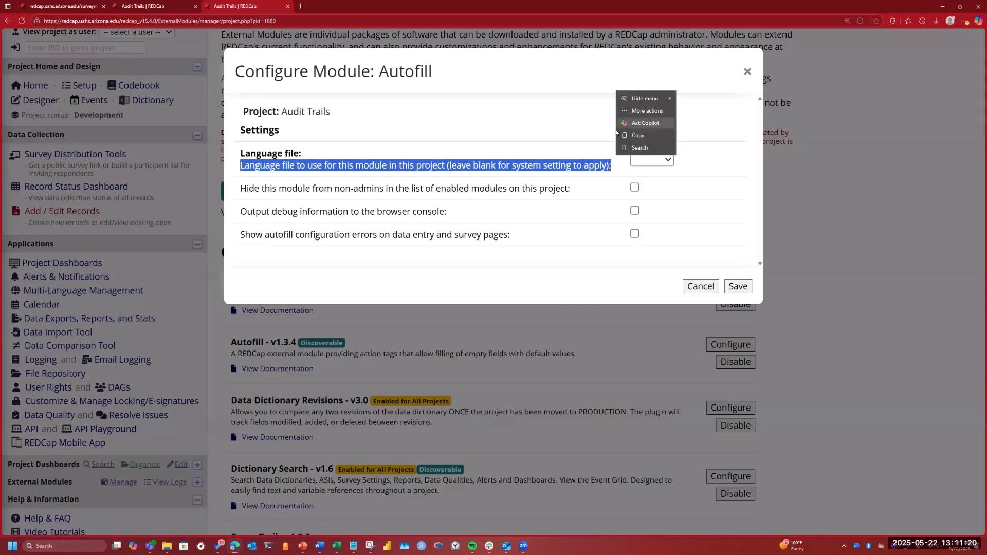
click(669, 161)
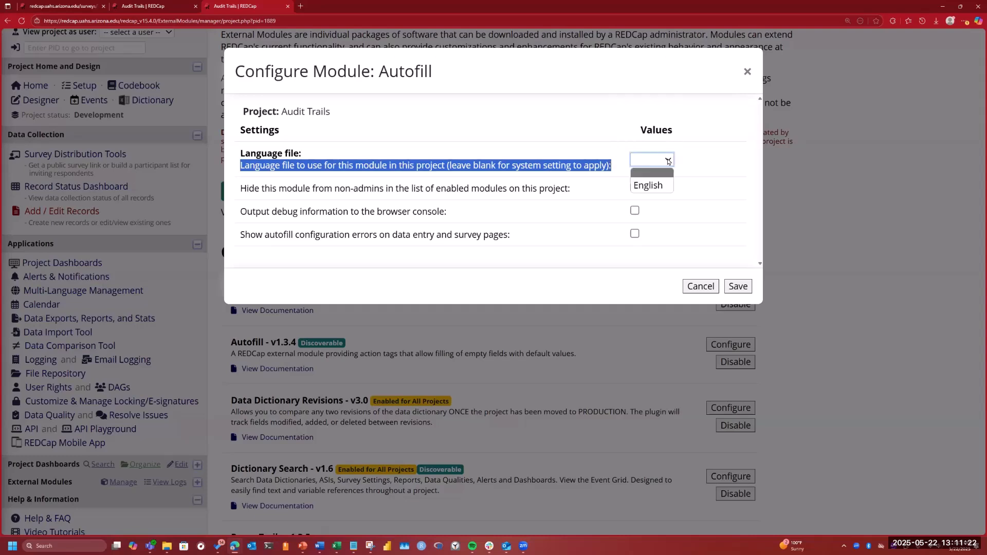
click(669, 162)
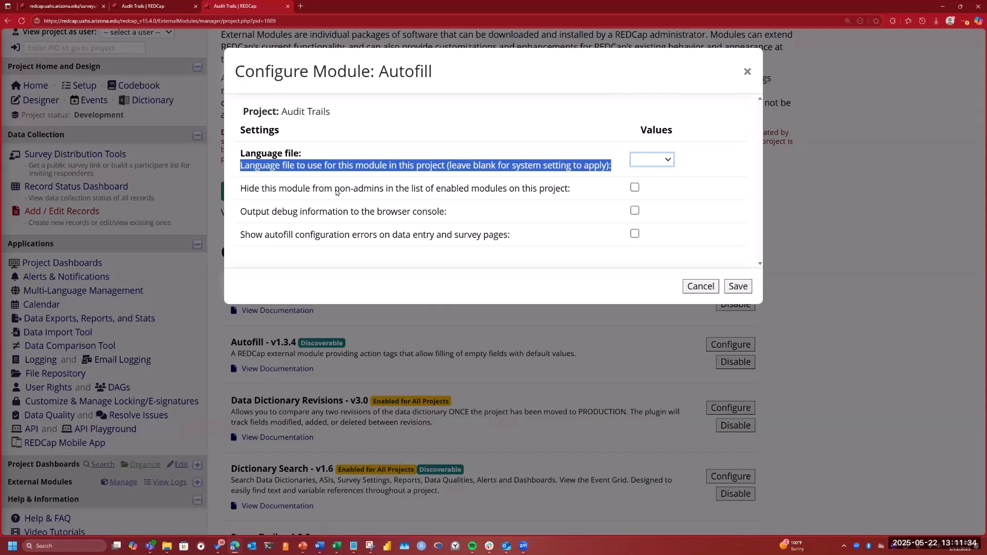
drag(336, 192, 383, 196)
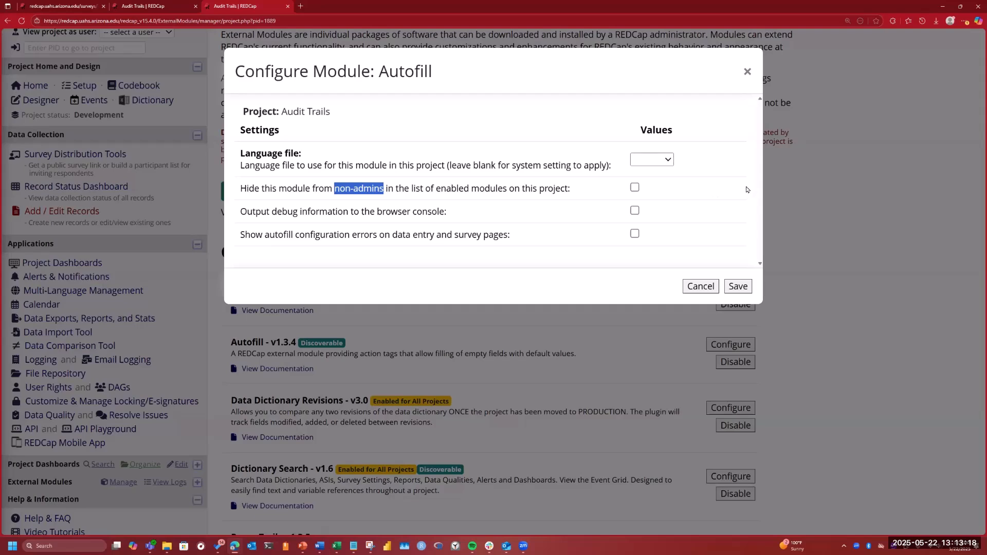
click(607, 216)
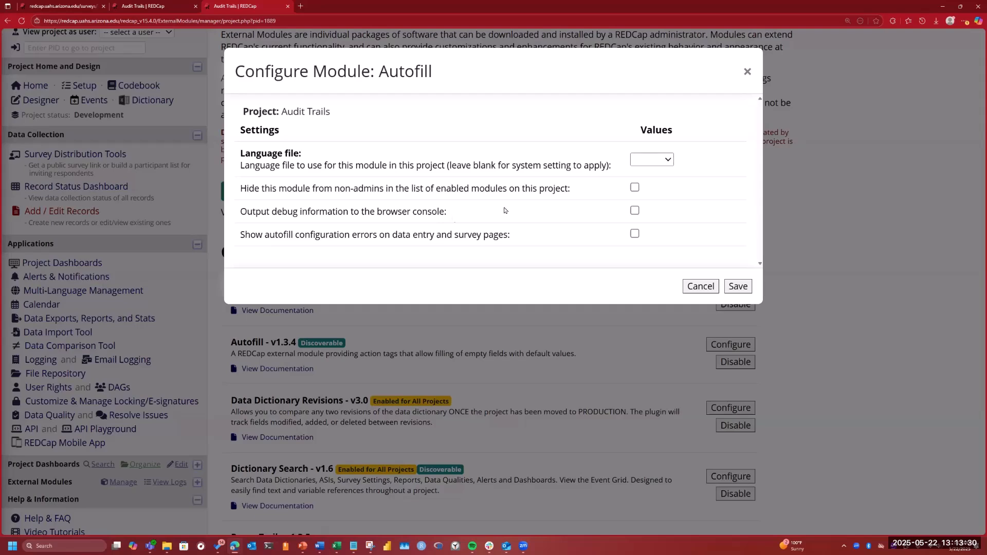
Turn on debug output to the browser console, inspect the console in the developer tools, and close them
click(635, 210)
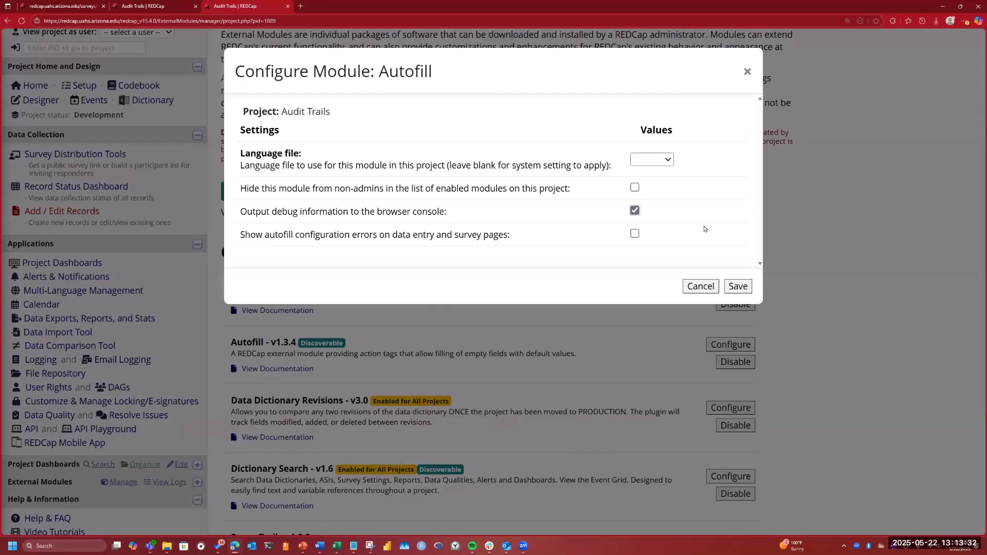
right_click(637, 211)
click(655, 341)
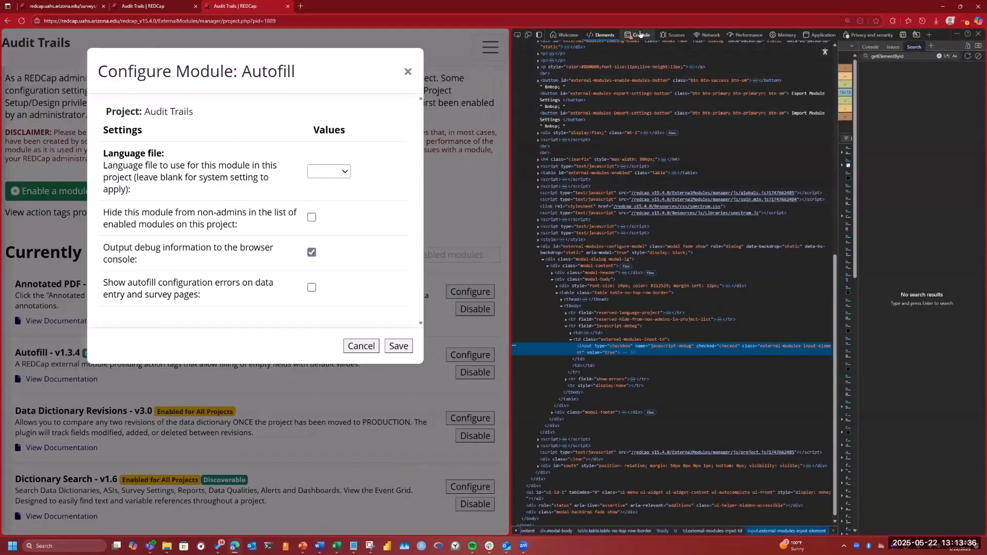
click(640, 36)
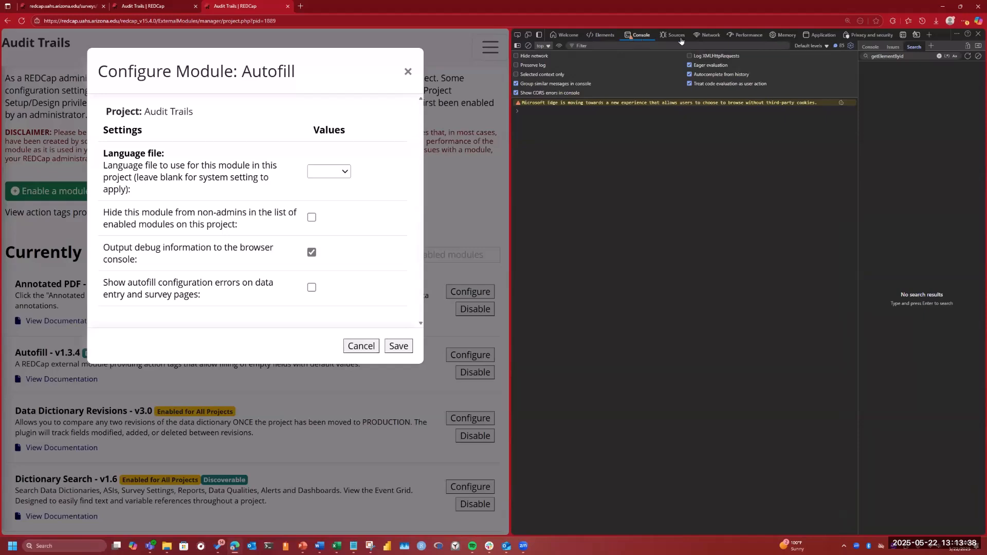
click(978, 34)
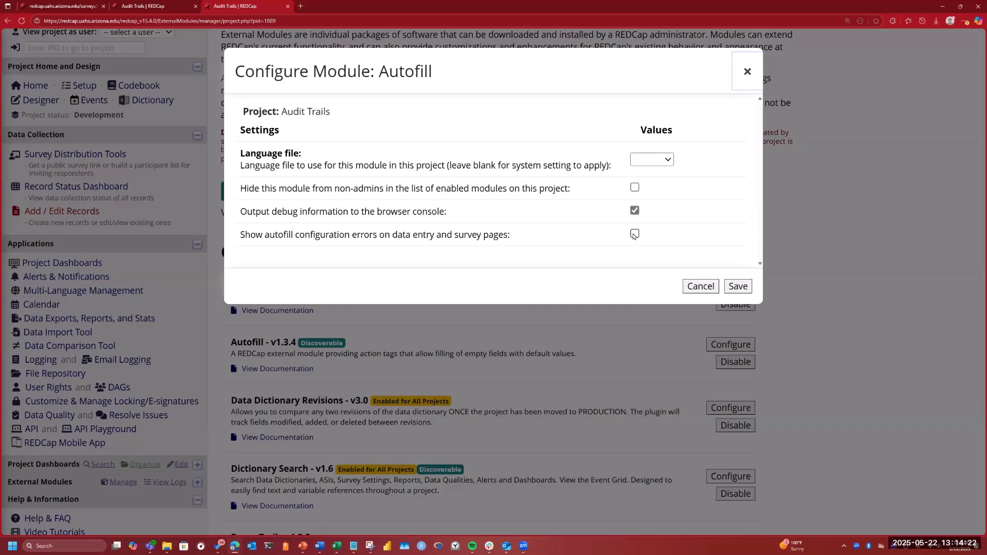
Turn on autofill configuration errors for data entry and survey pages, turn off console debug output, and save the Autofill configuration
click(634, 234)
click(635, 210)
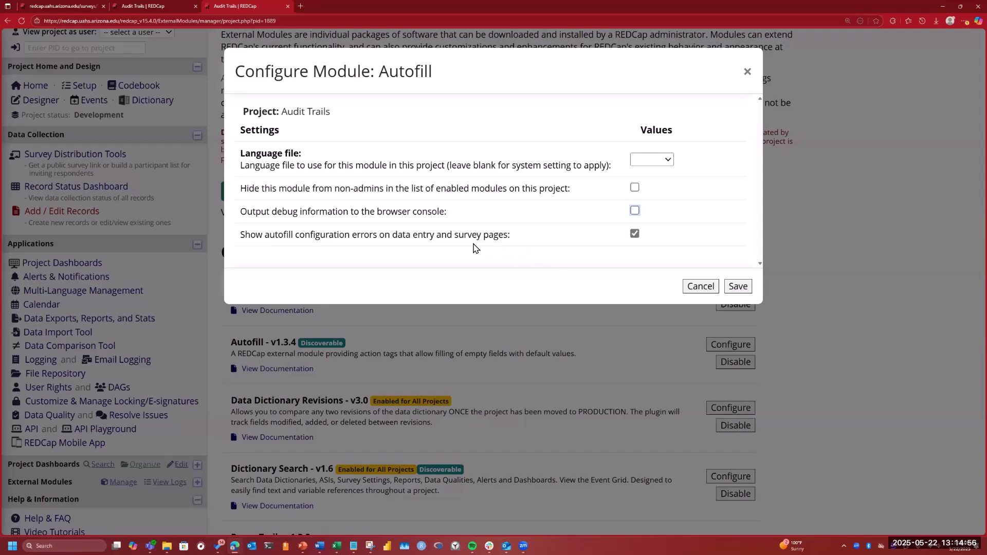
click(635, 235)
click(635, 234)
click(733, 289)
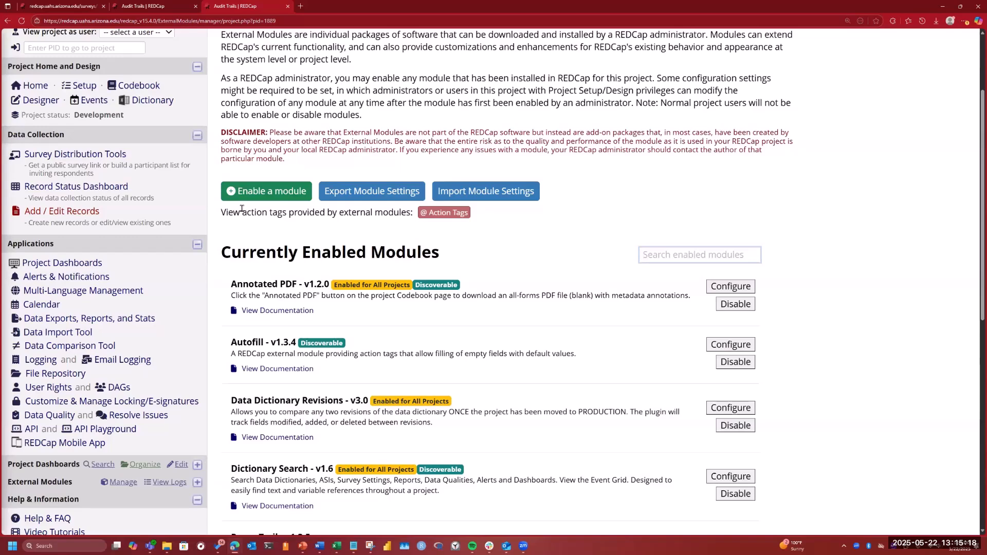
Review the AUTOFILL action tags slide and the fields that follow it on the open survey page
click(157, 5)
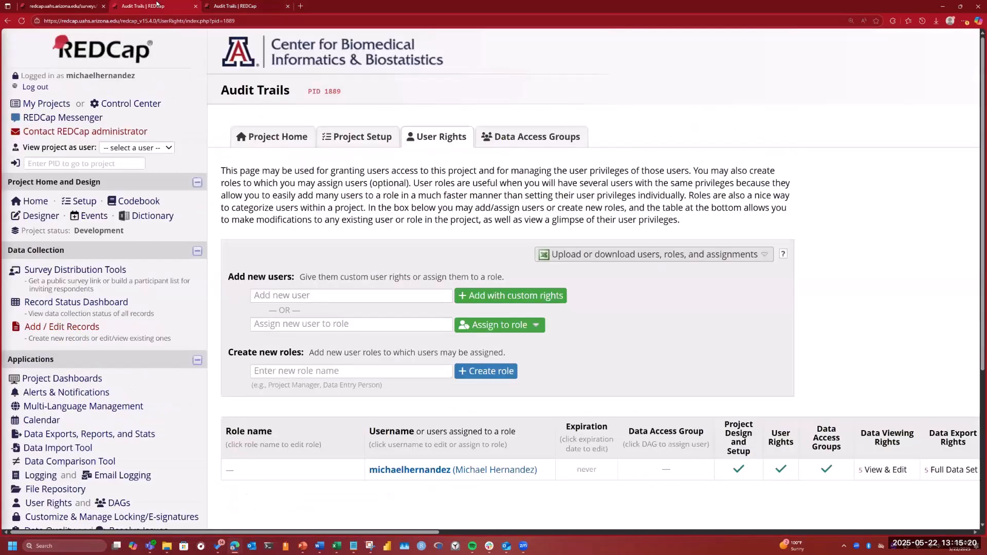
click(59, 6)
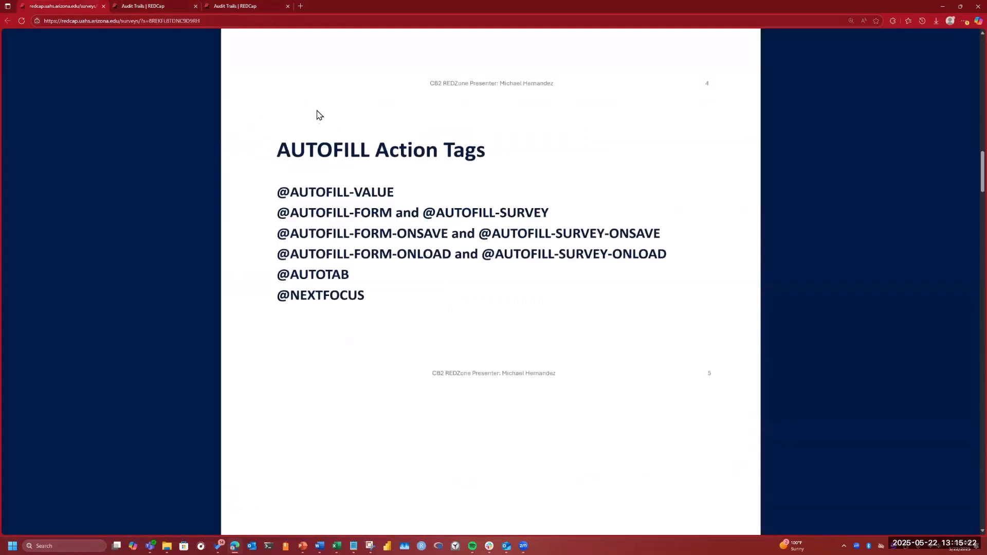
scroll(330, 133, down, 8)
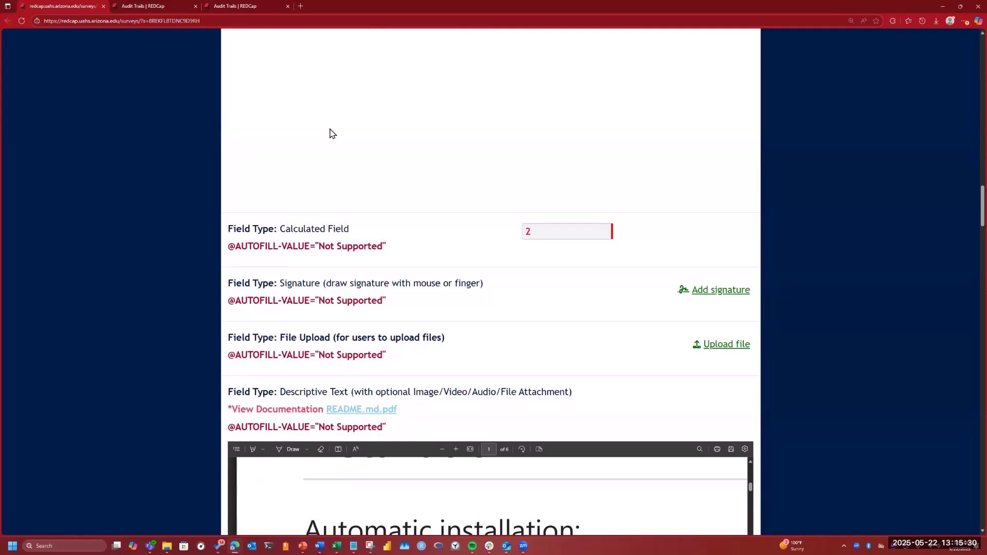
scroll(330, 132, down, 1)
Open My First Instrument in the Online Designer of the Audit Trails project and go to its calculated, signature and file upload fields
click(143, 6)
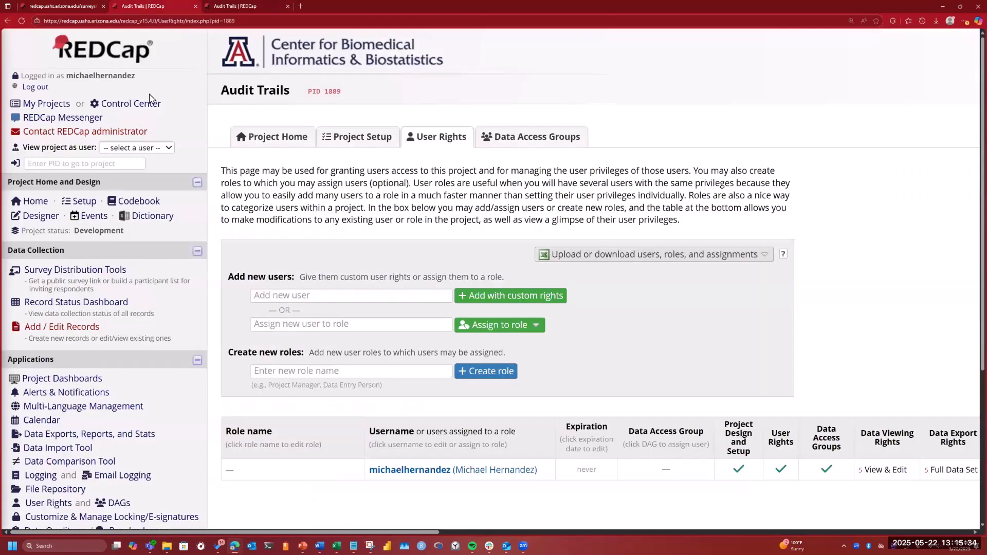
click(49, 223)
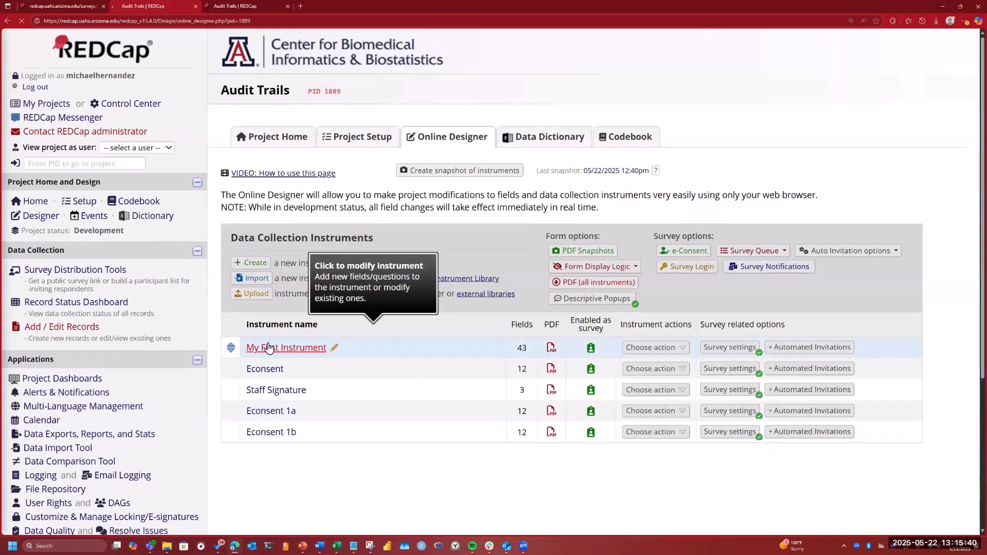
click(268, 348)
scroll(518, 271, down, 3)
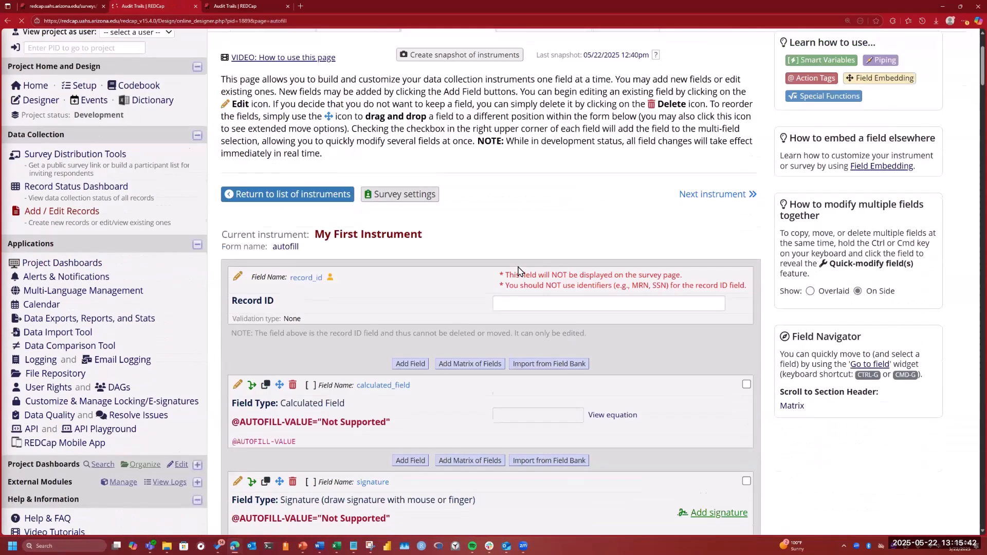
scroll(519, 271, down, 3)
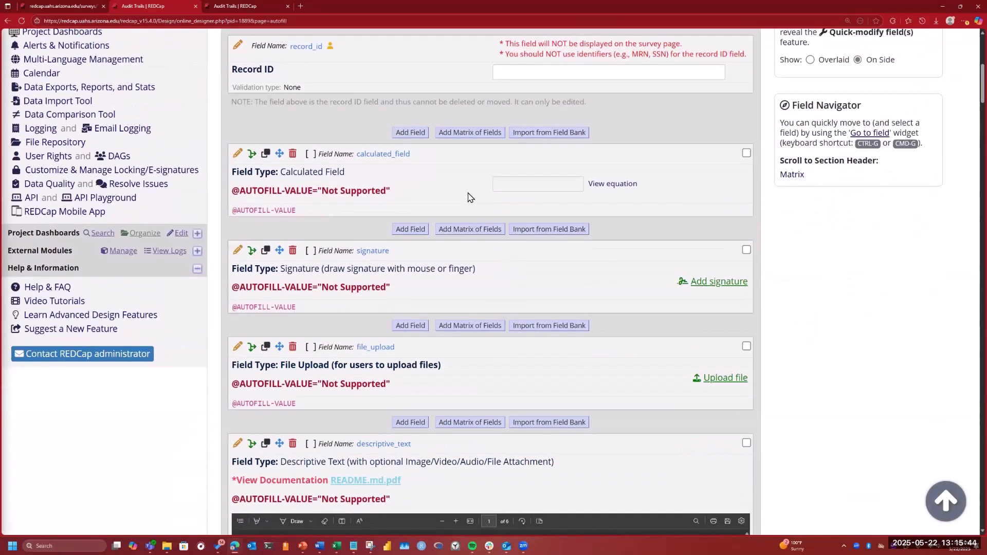
Open the record_id field for editing and bring up the Action Tags reference list
scroll(246, 107, up, 1)
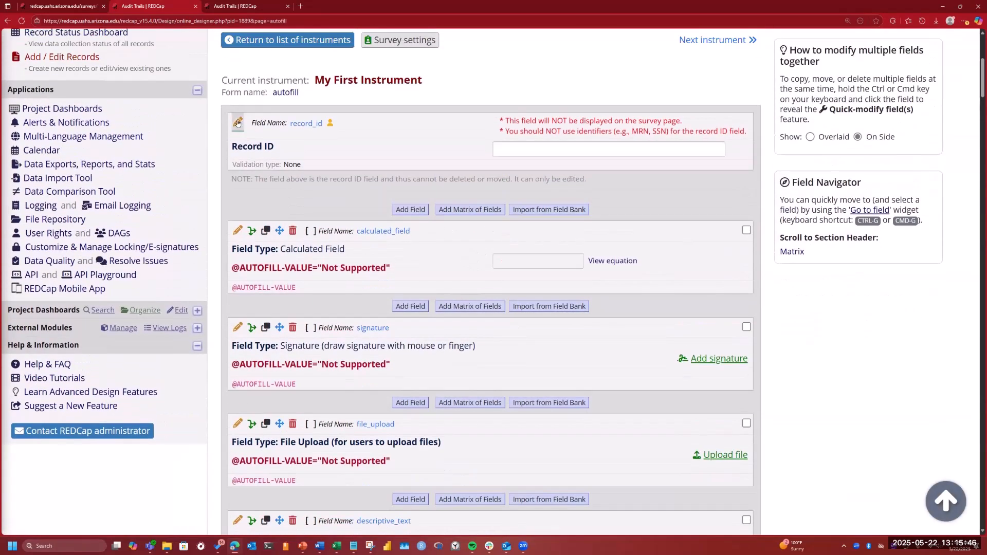
click(237, 123)
scroll(347, 325, down, 1)
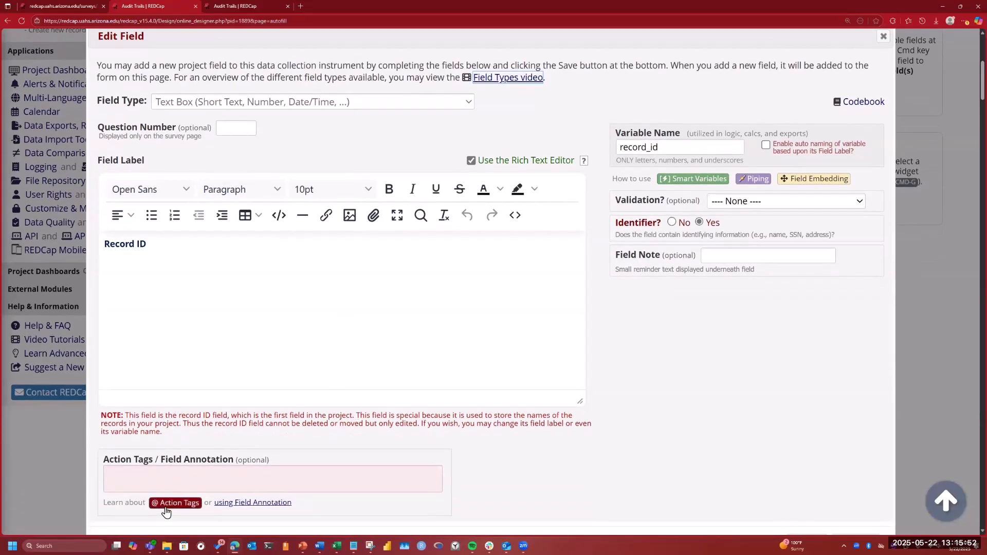
click(173, 504)
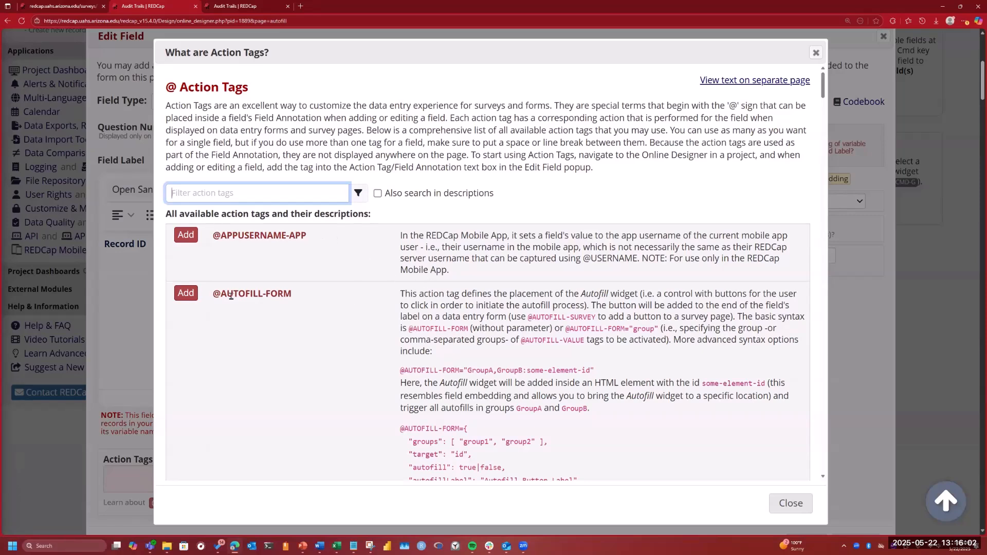
drag(213, 293, 297, 301)
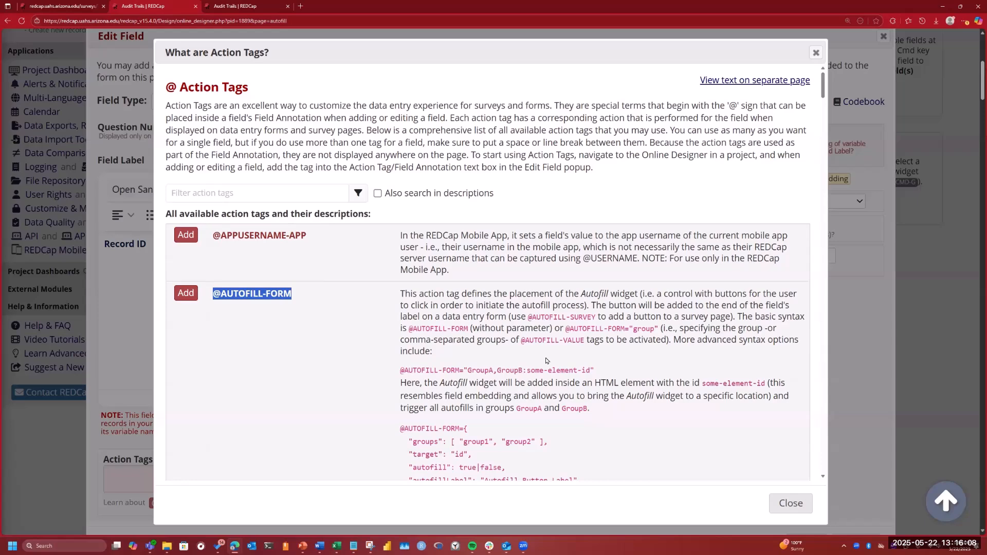
scroll(546, 361, down, 2)
scroll(553, 339, down, 1)
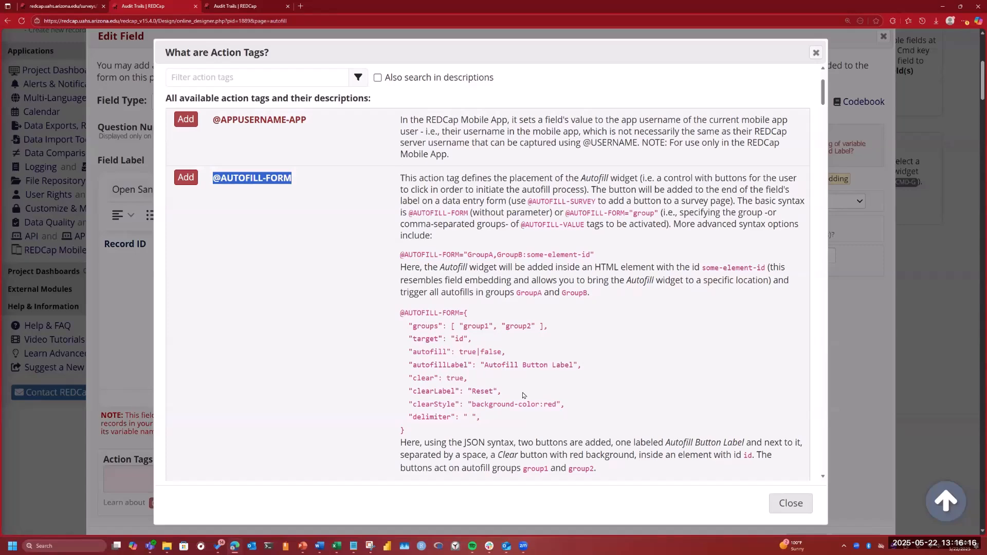
scroll(523, 396, down, 8)
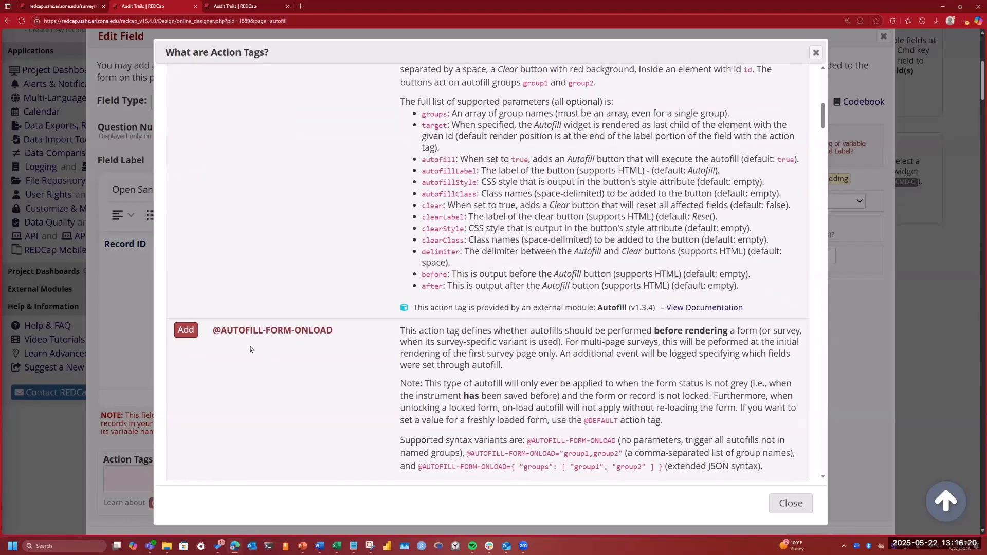
scroll(250, 349, down, 2)
scroll(251, 349, down, 4)
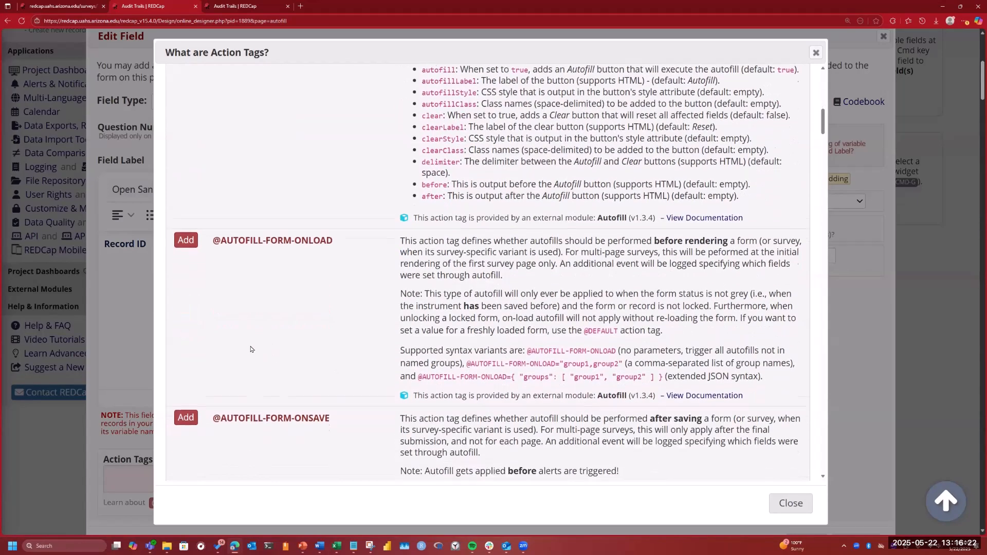
scroll(327, 307, down, 2)
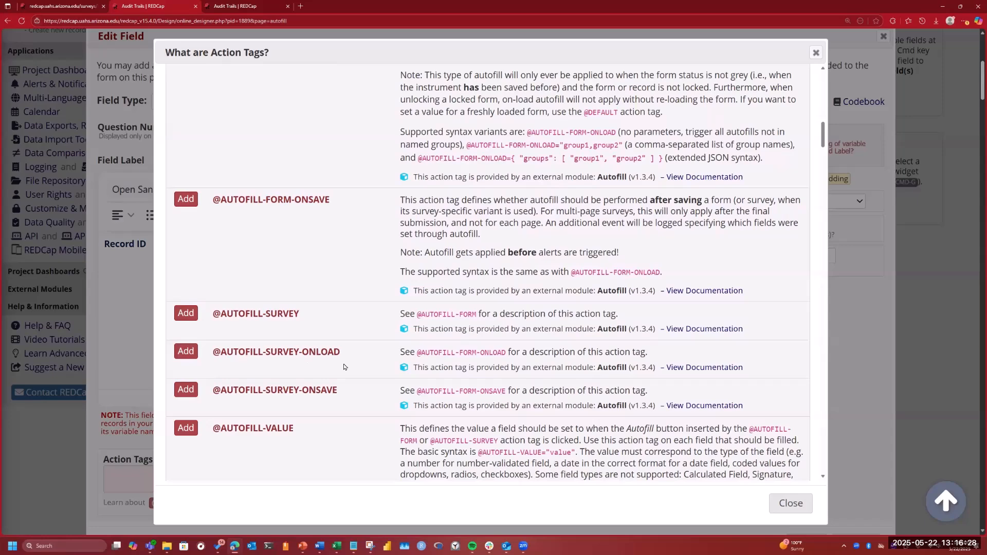
scroll(324, 391, down, 3)
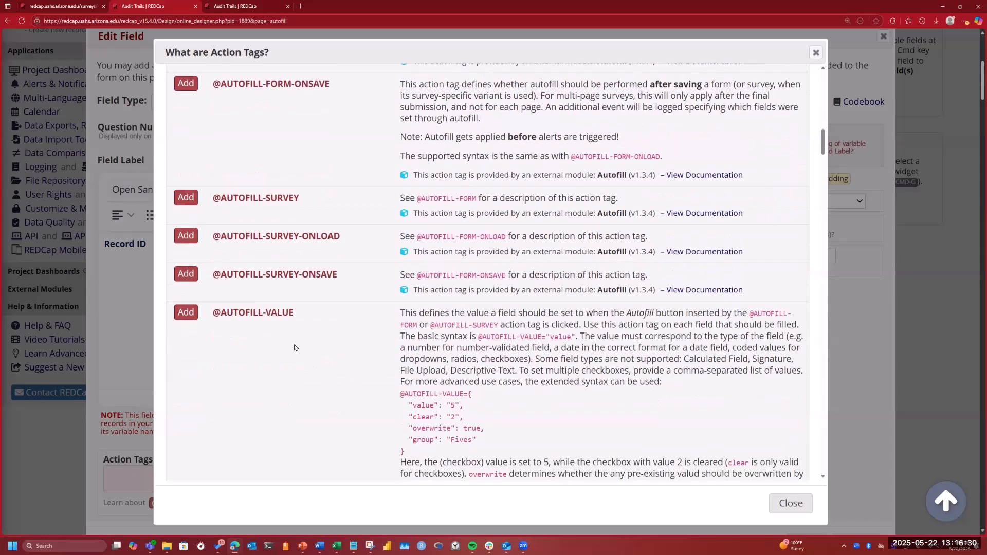
scroll(295, 331, down, 3)
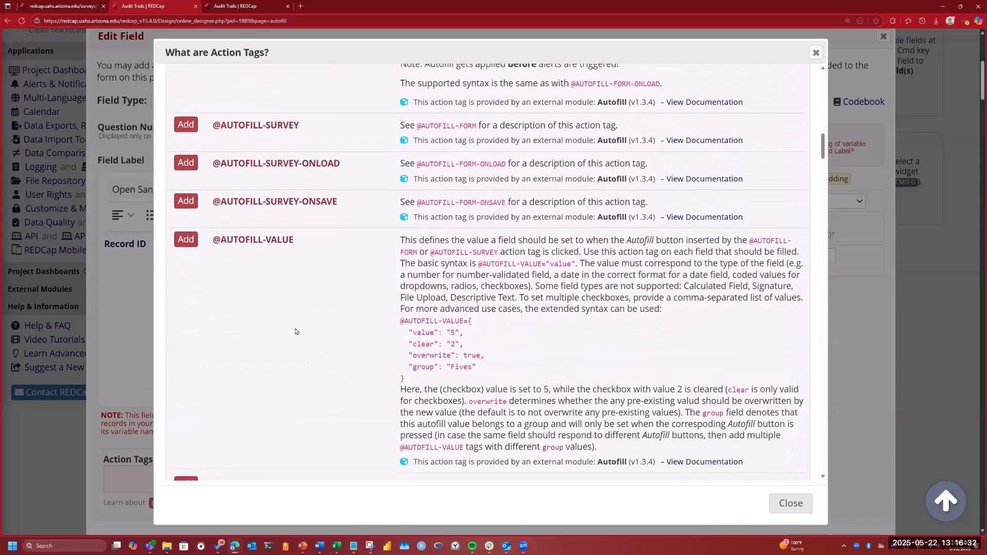
scroll(296, 332, up, 1)
scroll(296, 332, down, 3)
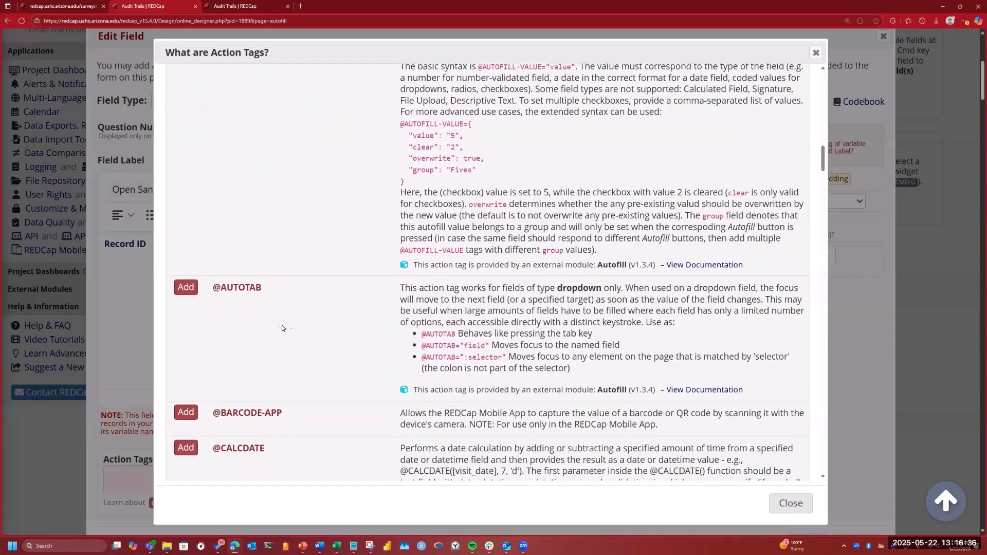
scroll(279, 327, up, 1)
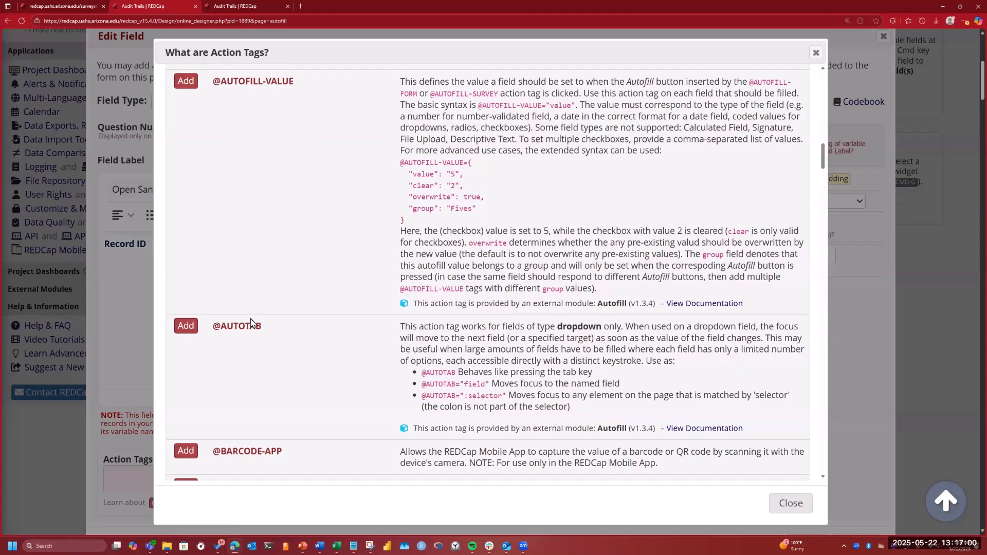
scroll(331, 336, down, 5)
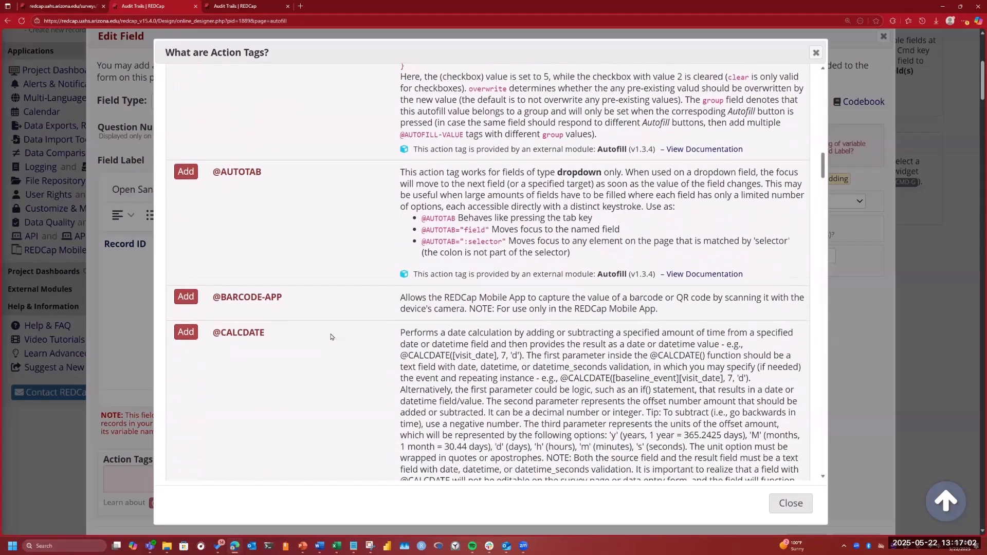
scroll(332, 336, down, 12)
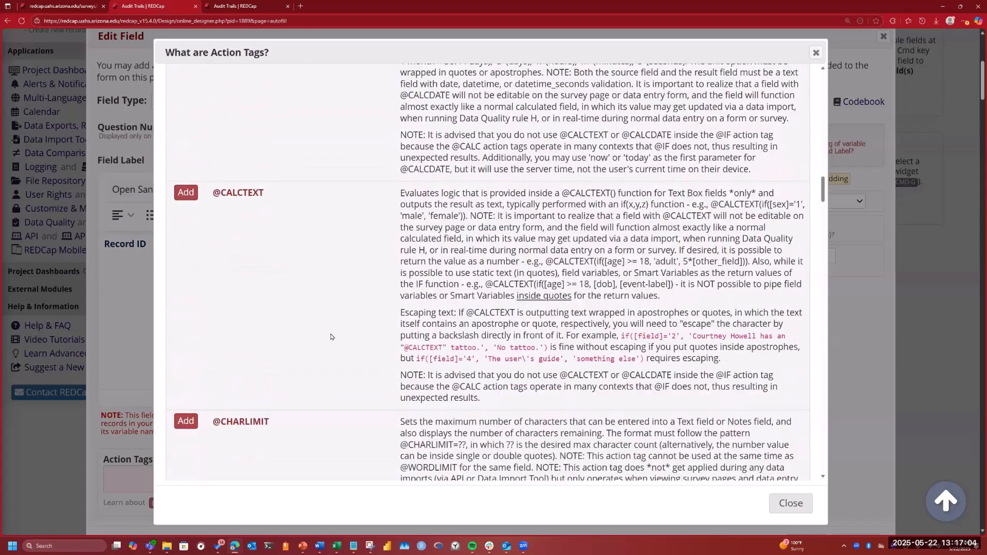
scroll(331, 337, down, 13)
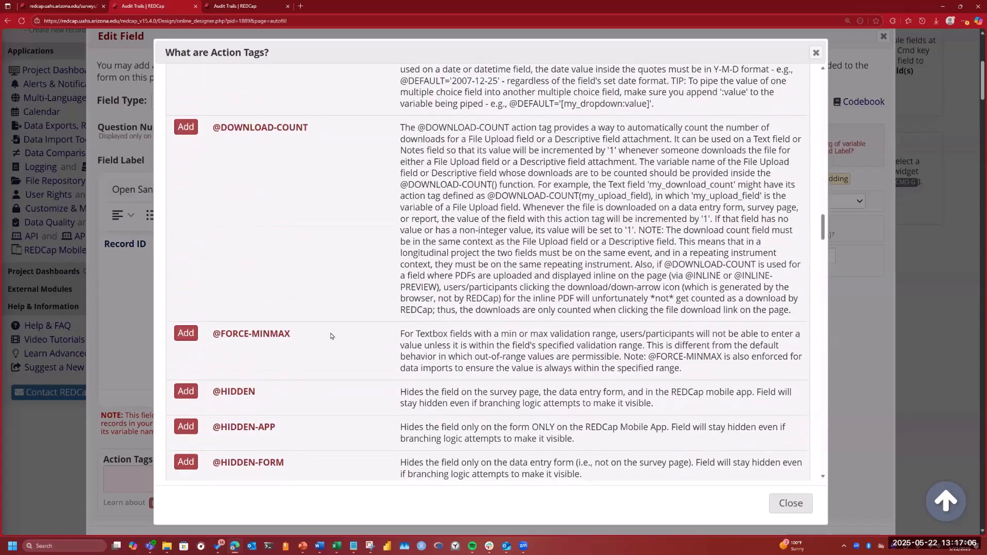
scroll(331, 337, up, 2)
scroll(332, 337, down, 13)
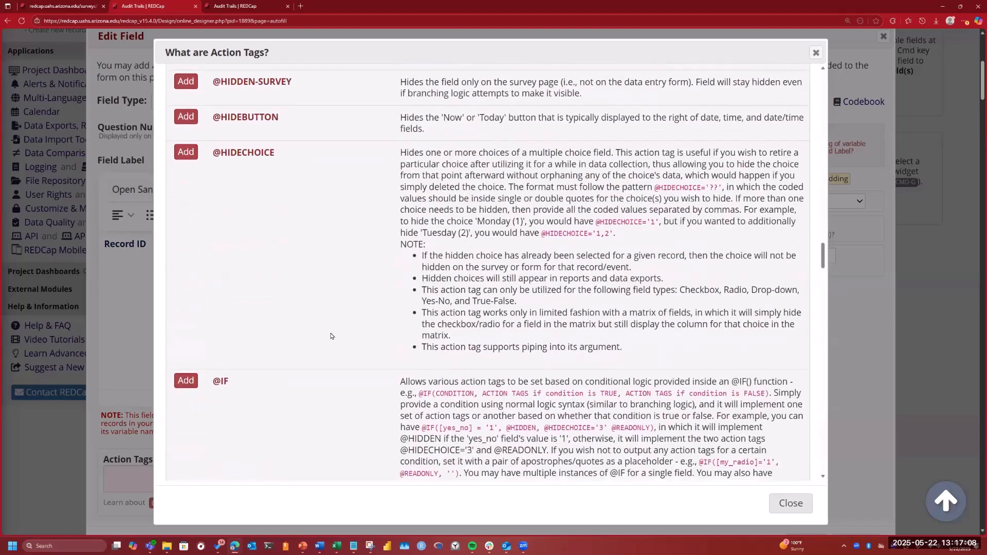
scroll(331, 337, down, 8)
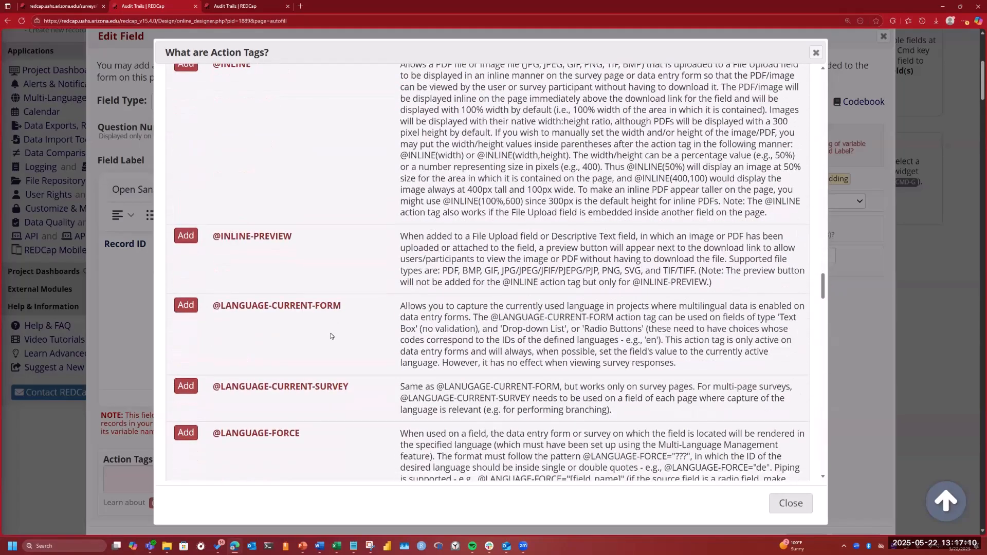
scroll(332, 337, down, 12)
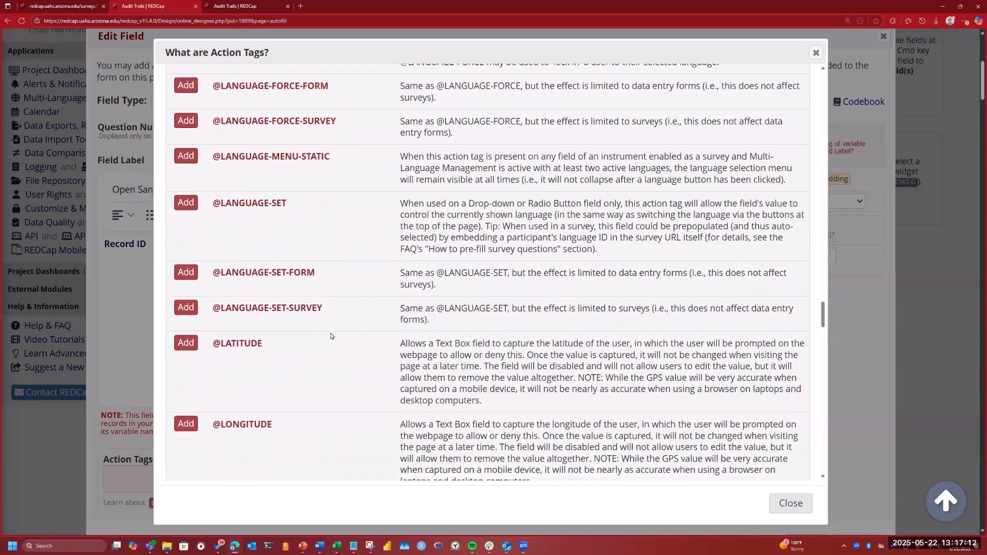
scroll(331, 337, down, 12)
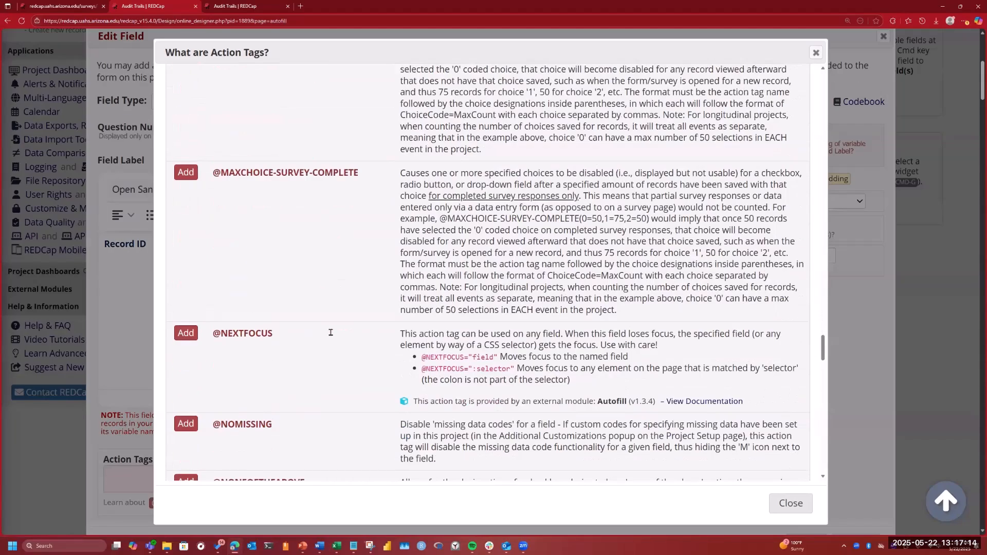
scroll(368, 336, down, 12)
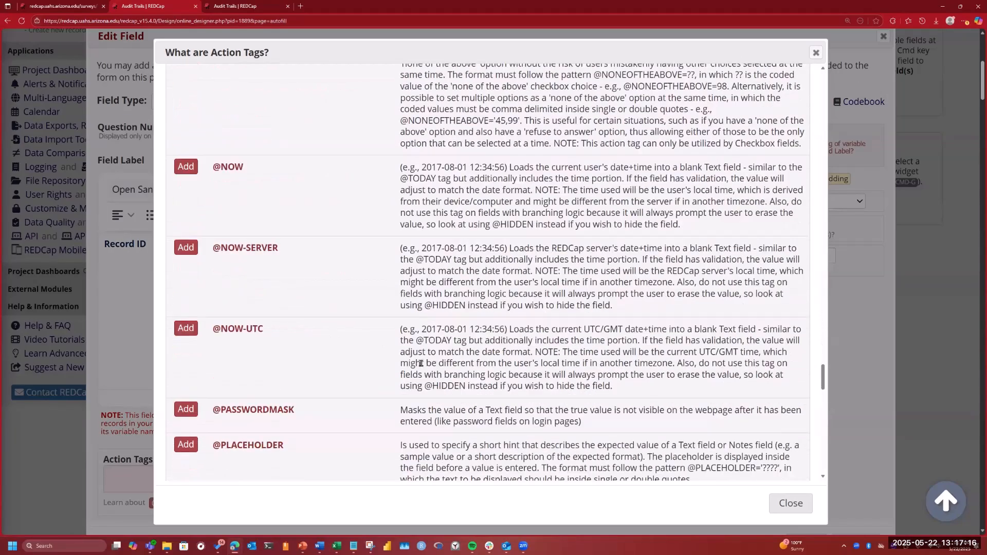
click(789, 505)
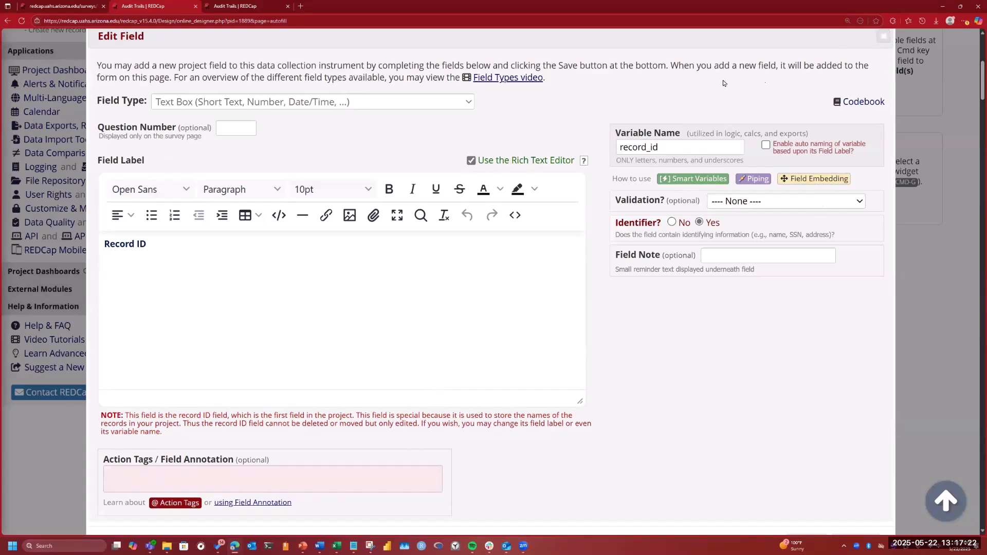
click(884, 37)
scroll(412, 174, up, 1)
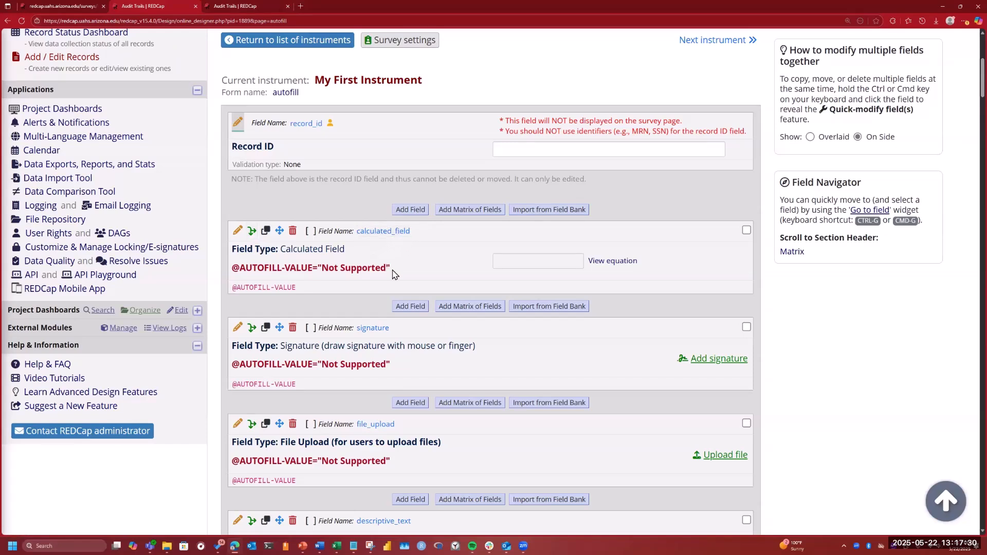
drag(394, 273, 231, 259)
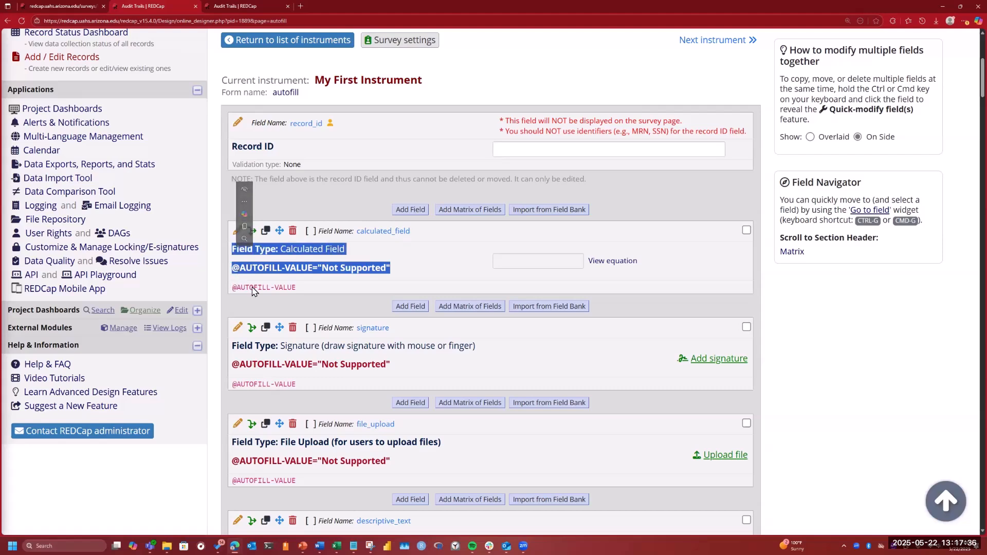
click(323, 293)
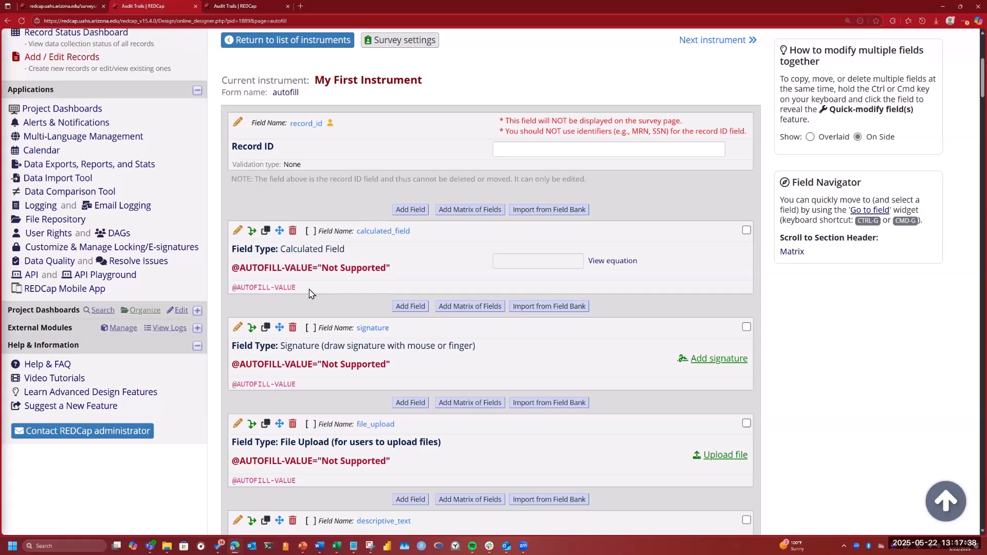
drag(299, 288, 239, 288)
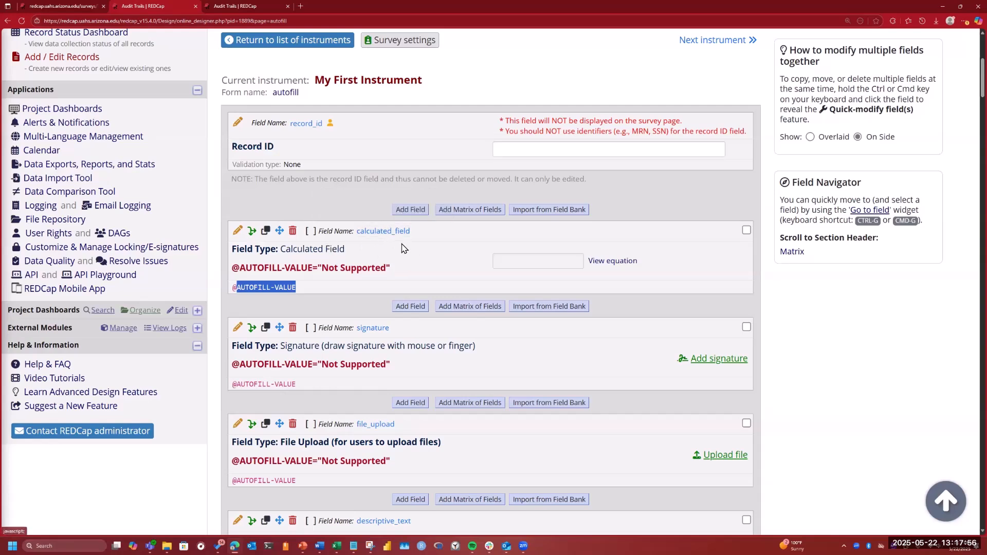
Select the calculated_field, signature, file_upload and descriptive_text fields for quick modification
click(747, 230)
click(746, 329)
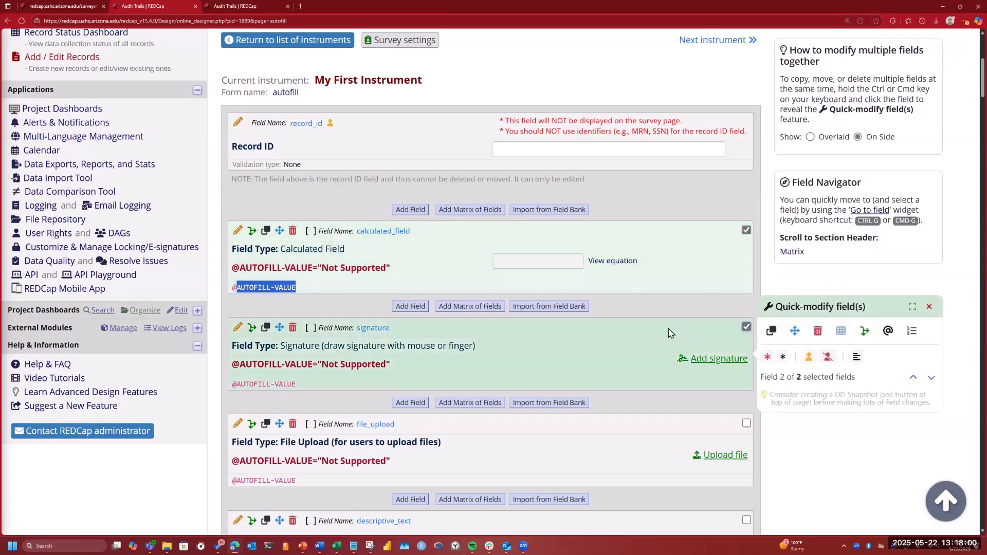
scroll(747, 308, down, 3)
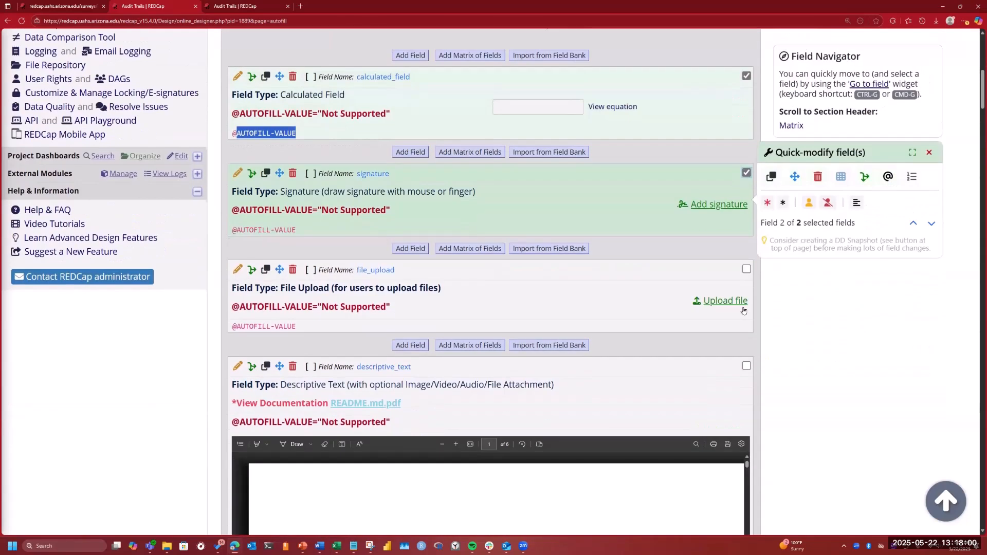
click(747, 271)
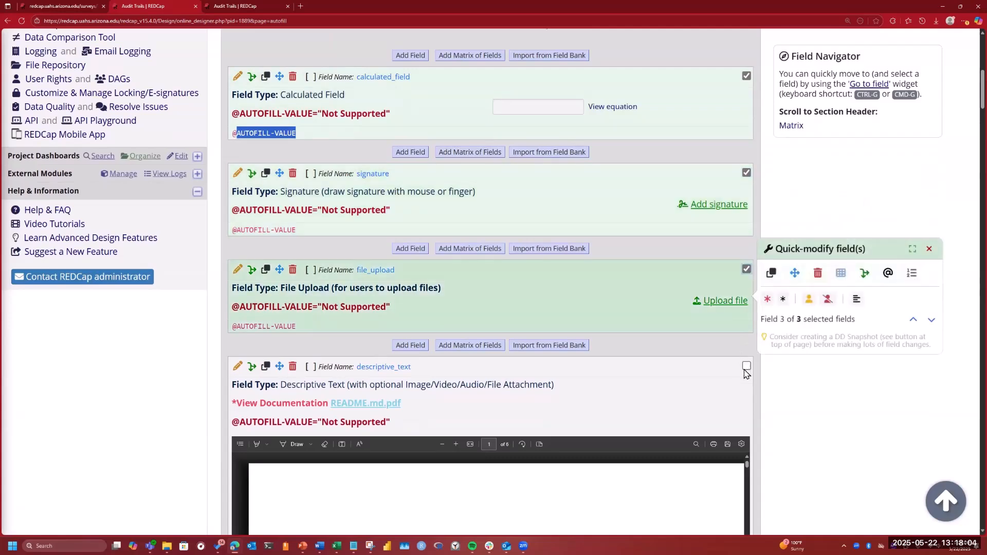
click(747, 367)
Examine the descriptive text fields with their embedded PDFs and the autofill_form and autofill_survey fields below them
scroll(631, 341, down, 5)
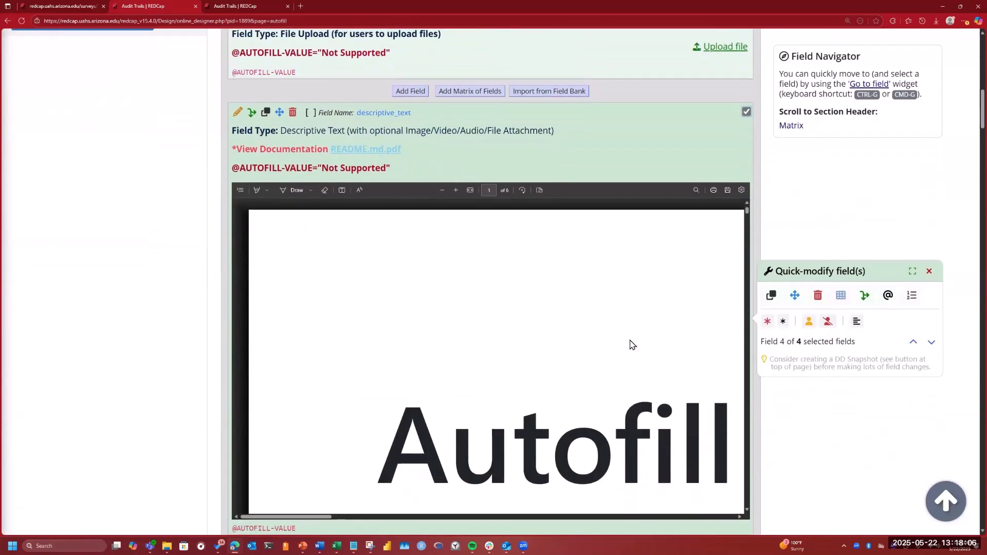
scroll(135, 224, up, 2)
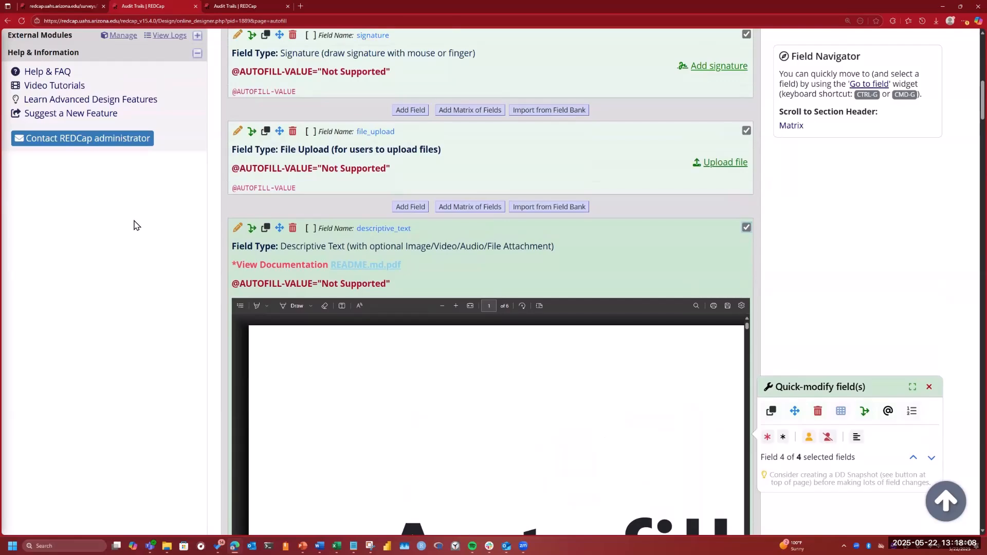
scroll(158, 226, down, 9)
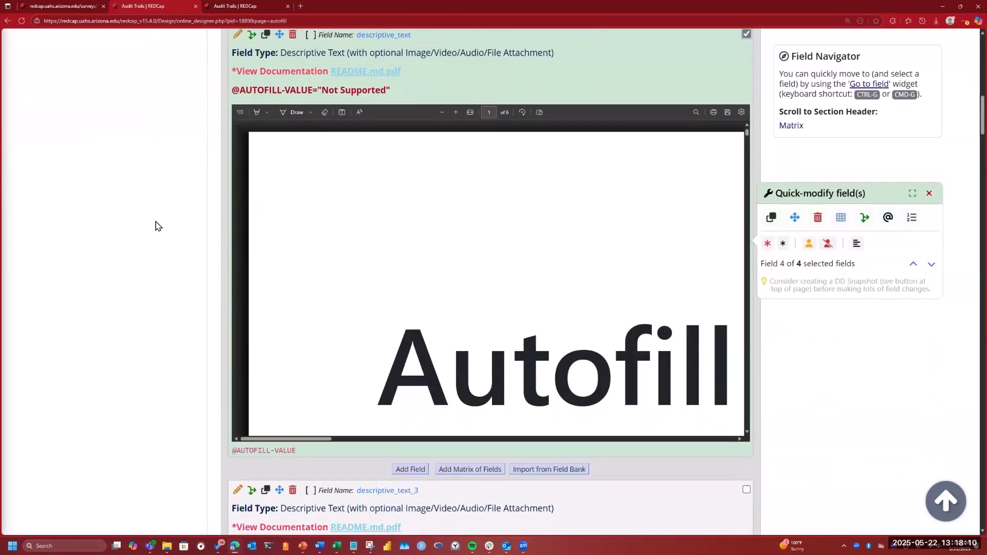
scroll(158, 226, up, 1)
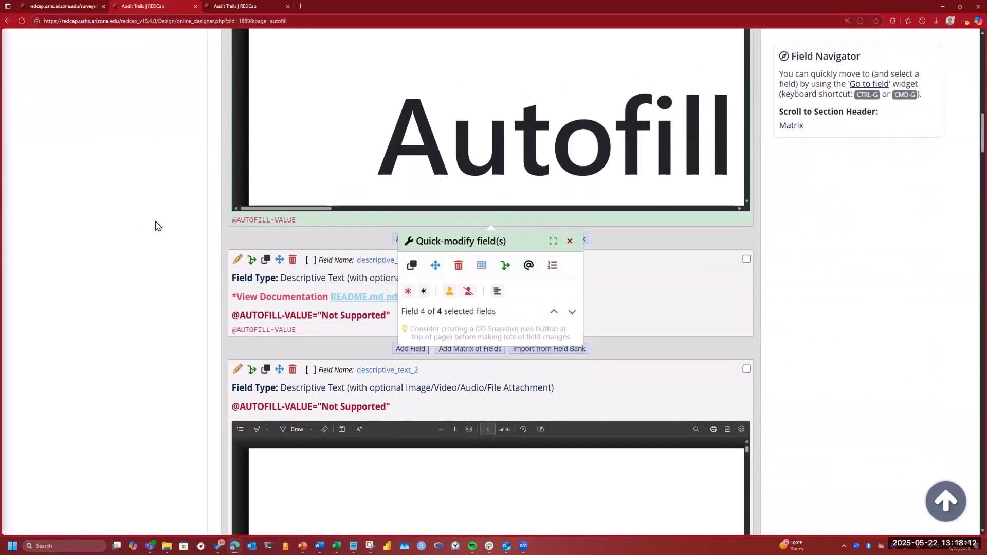
scroll(158, 227, up, 2)
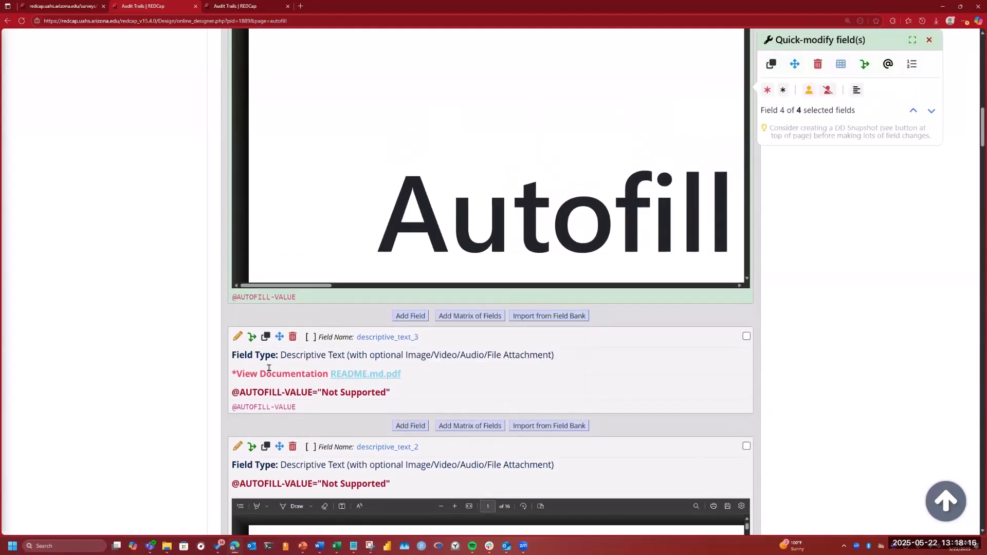
scroll(315, 355, down, 10)
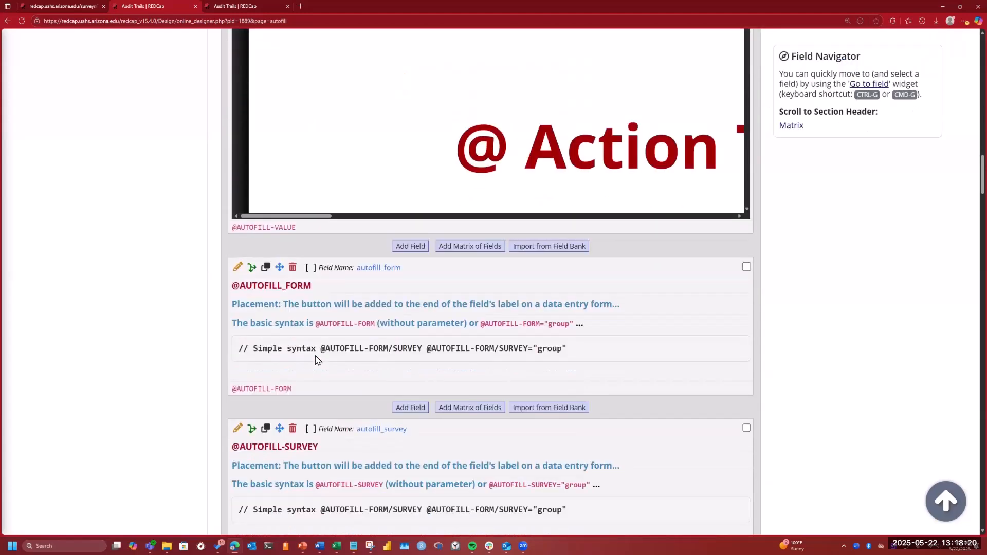
scroll(315, 354, down, 3)
scroll(315, 354, up, 3)
scroll(320, 441, up, 5)
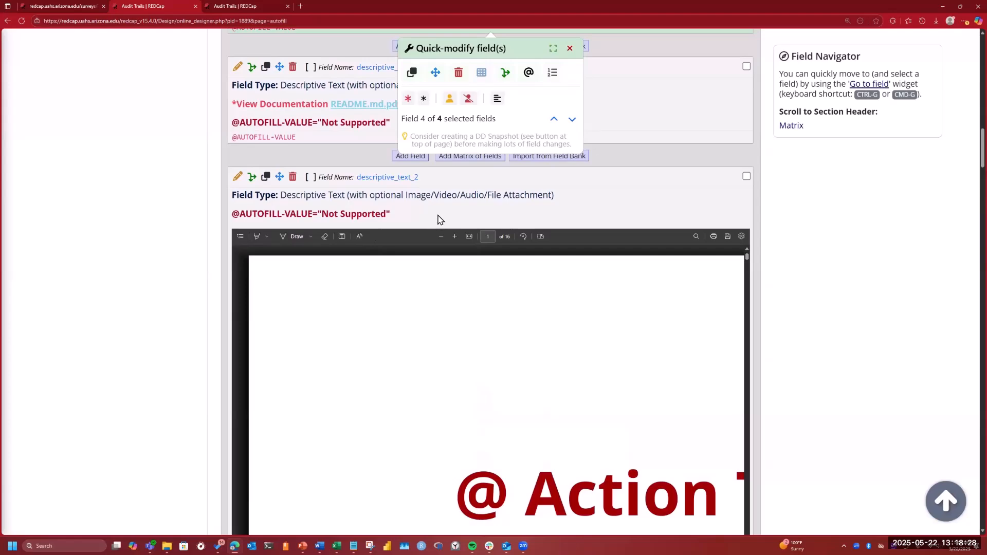
Switch to the survey page and examine the calculated, signature, file upload and descriptive text fields
scroll(439, 214, up, 3)
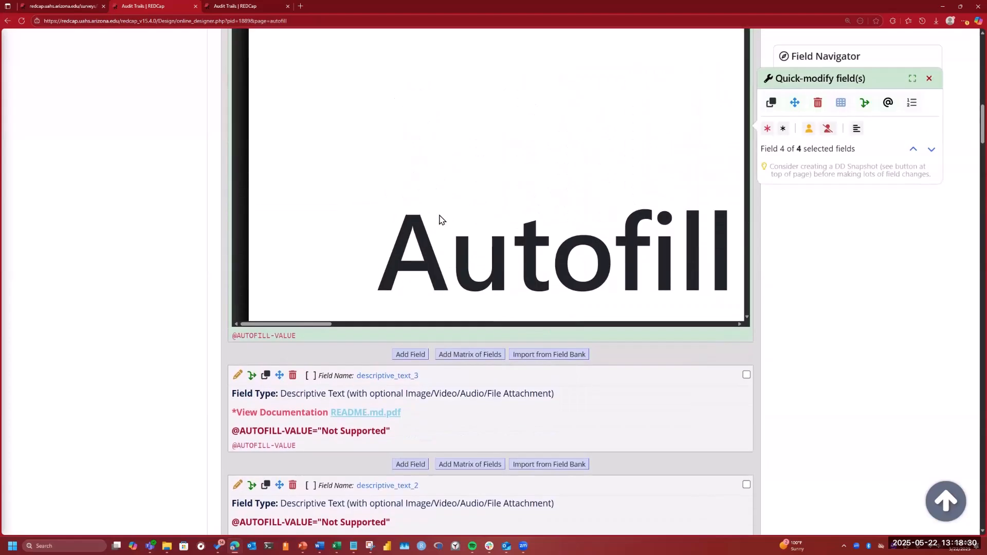
scroll(439, 220, up, 1)
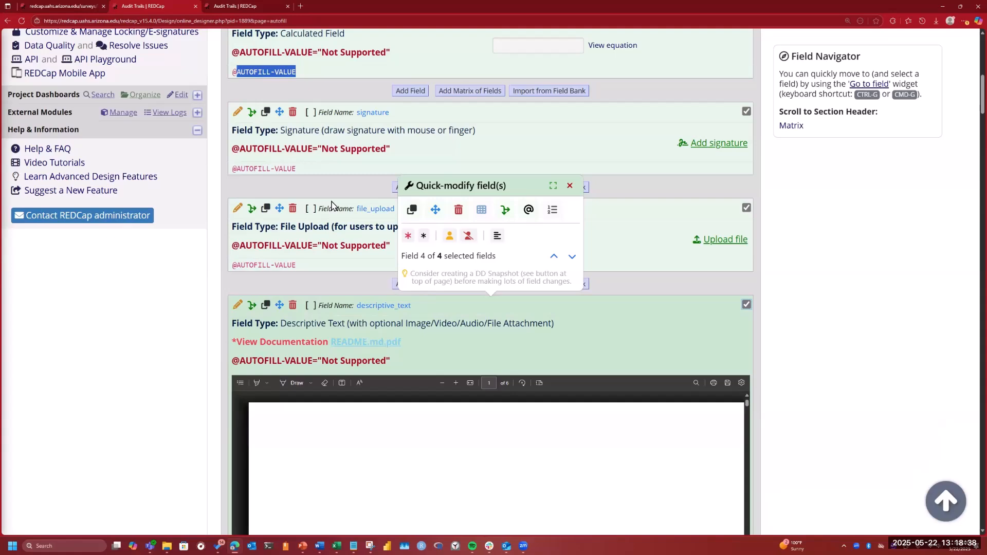
scroll(337, 203, up, 4)
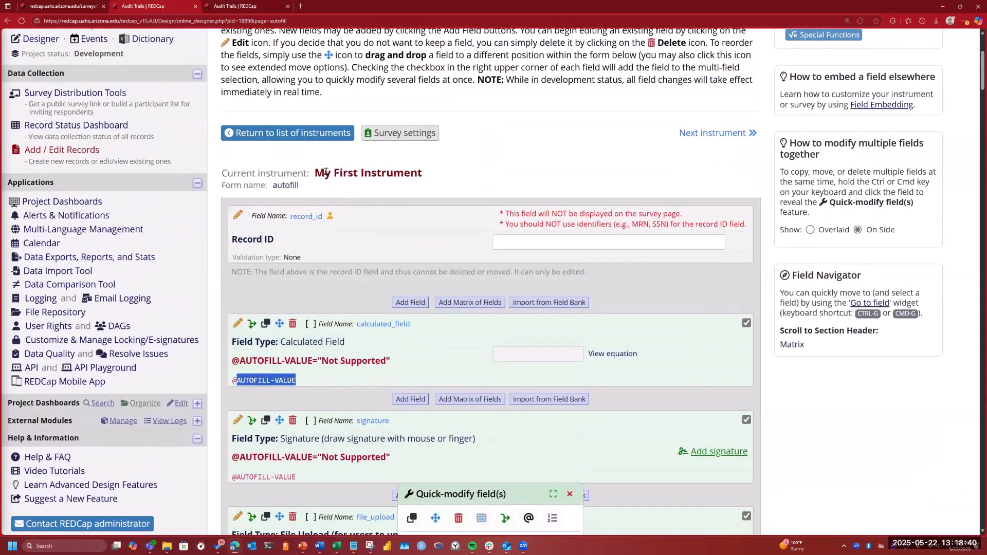
click(218, 5)
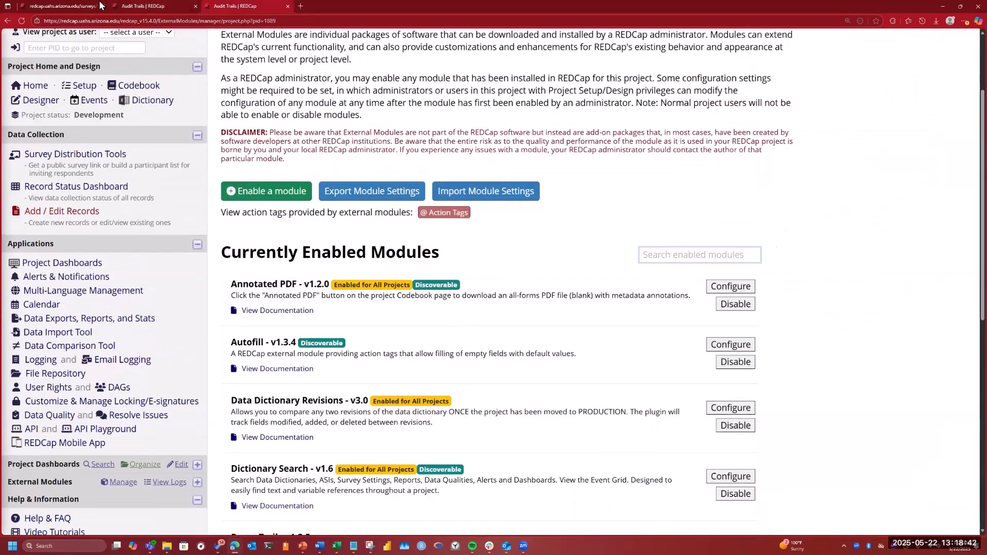
click(61, 5)
scroll(350, 195, down, 1)
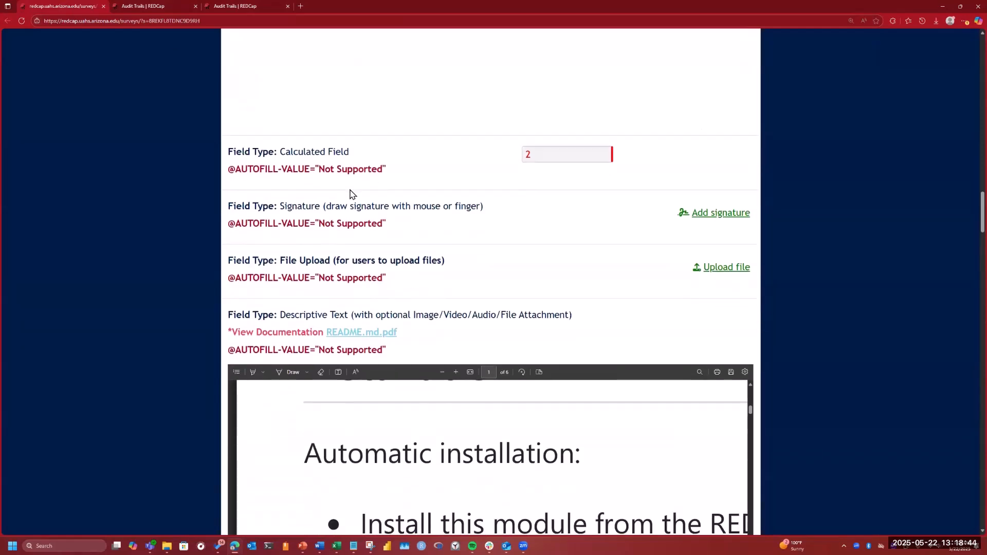
scroll(351, 194, down, 1)
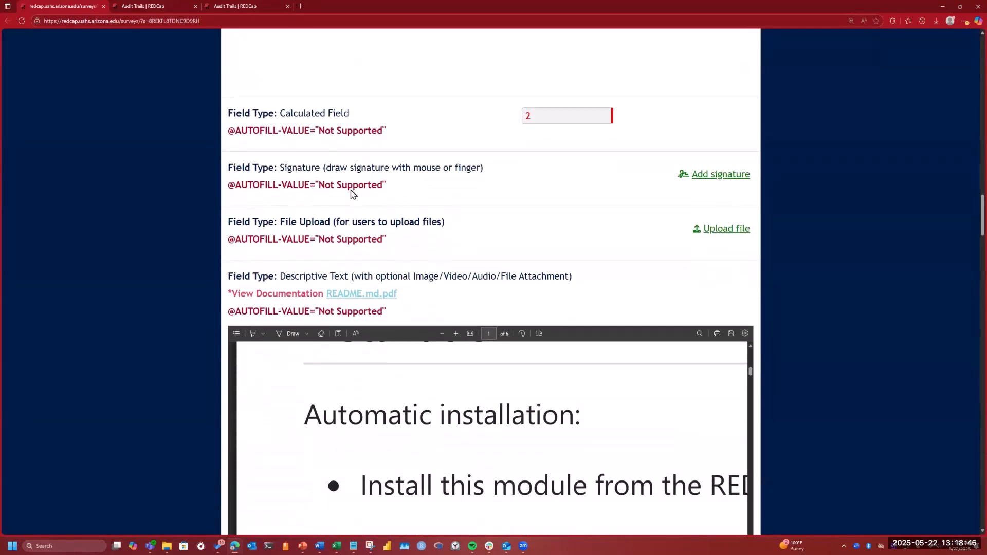
scroll(353, 193, down, 2)
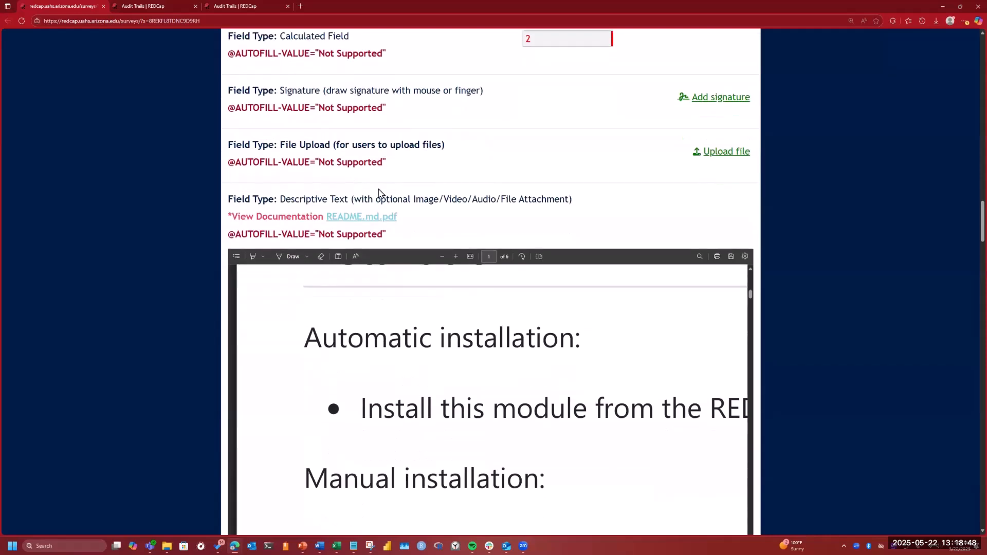
scroll(442, 194, down, 5)
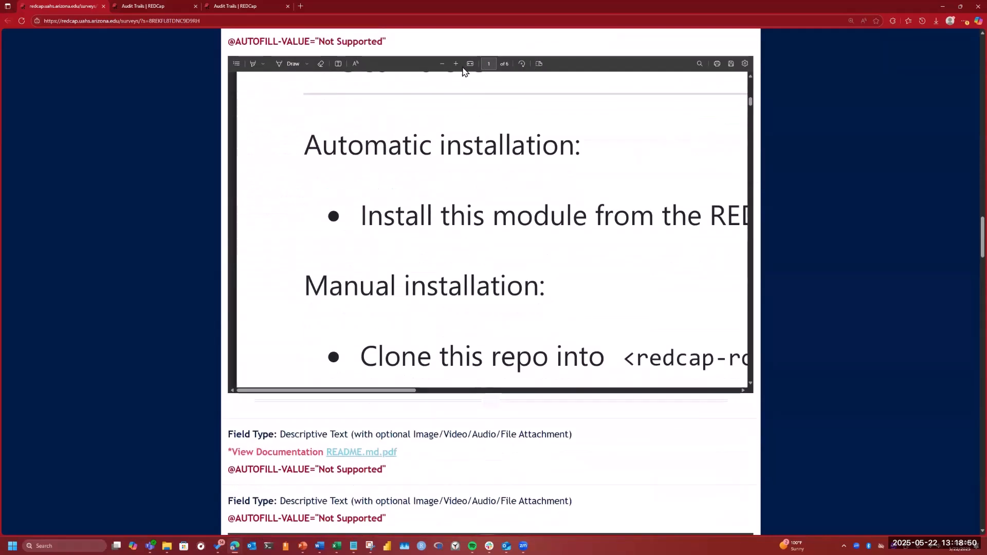
click(446, 66)
click(445, 65)
click(447, 67)
click(447, 68)
click(448, 69)
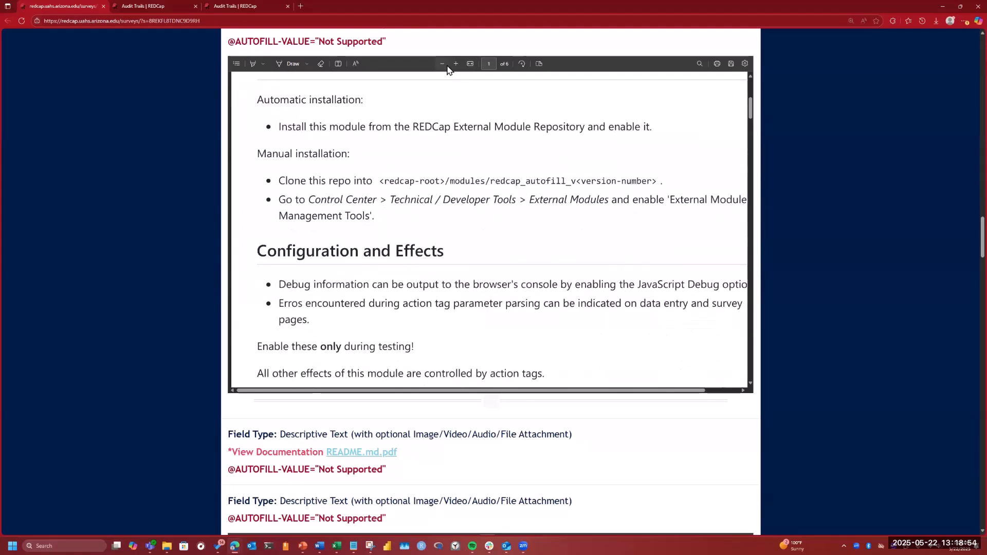
click(447, 67)
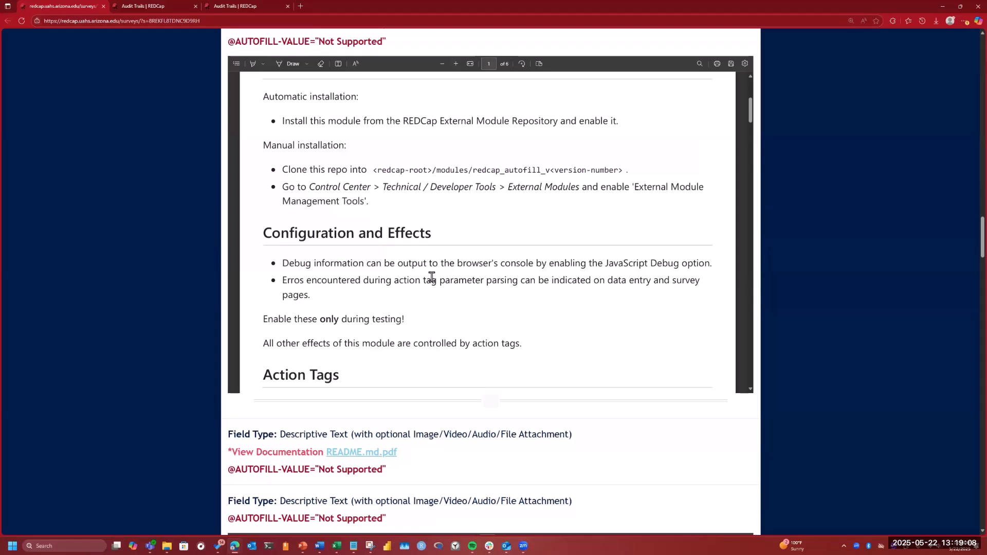
scroll(432, 277, down, 3)
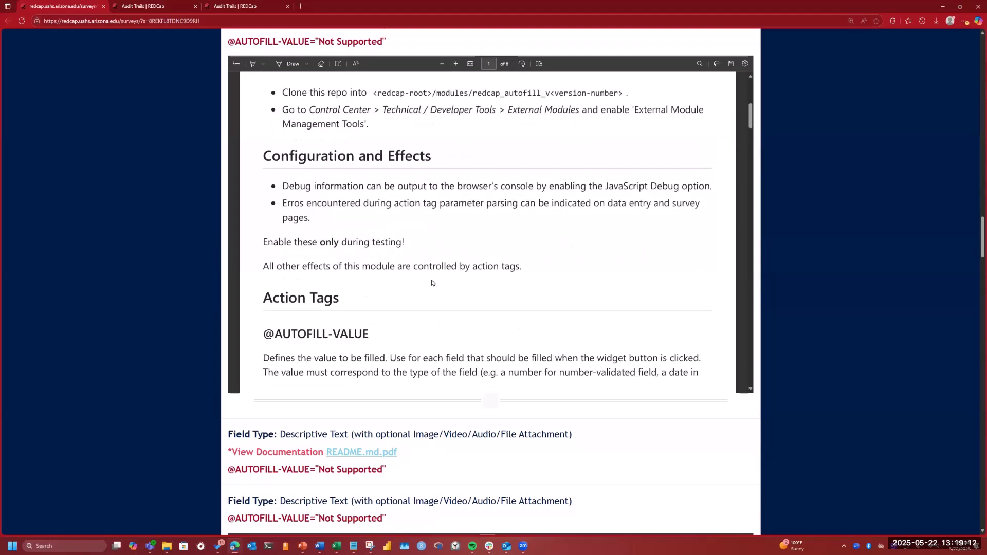
scroll(432, 288, down, 1)
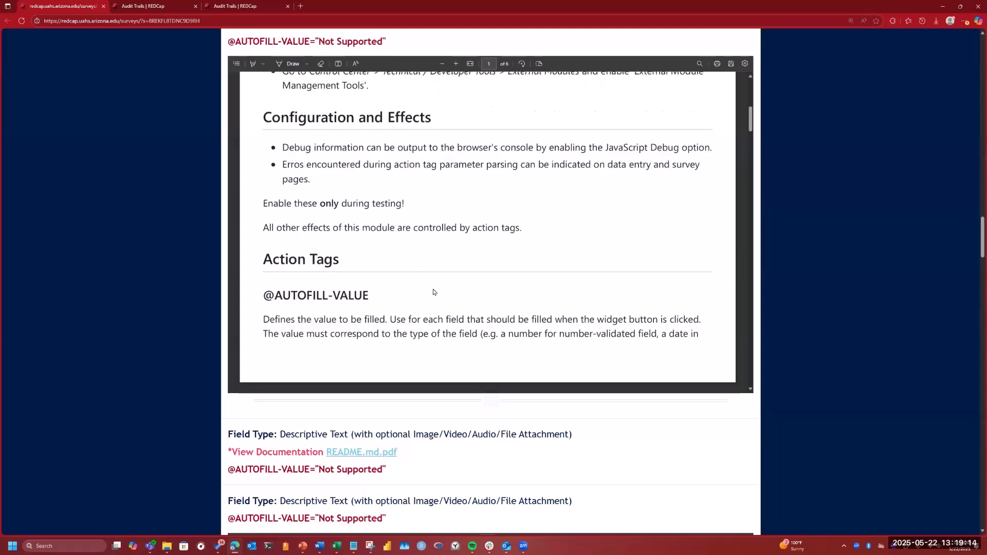
scroll(430, 331, down, 3)
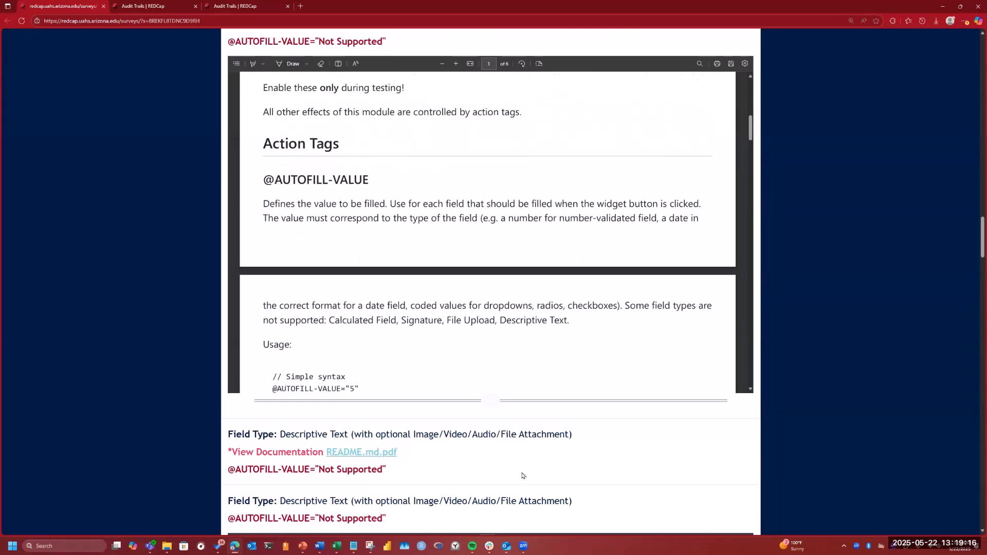
scroll(584, 426, down, 2)
scroll(561, 406, down, 2)
click(443, 309)
click(443, 310)
click(443, 309)
click(443, 309)
click(443, 310)
click(443, 309)
click(442, 310)
scroll(446, 385, up, 1)
scroll(445, 384, up, 3)
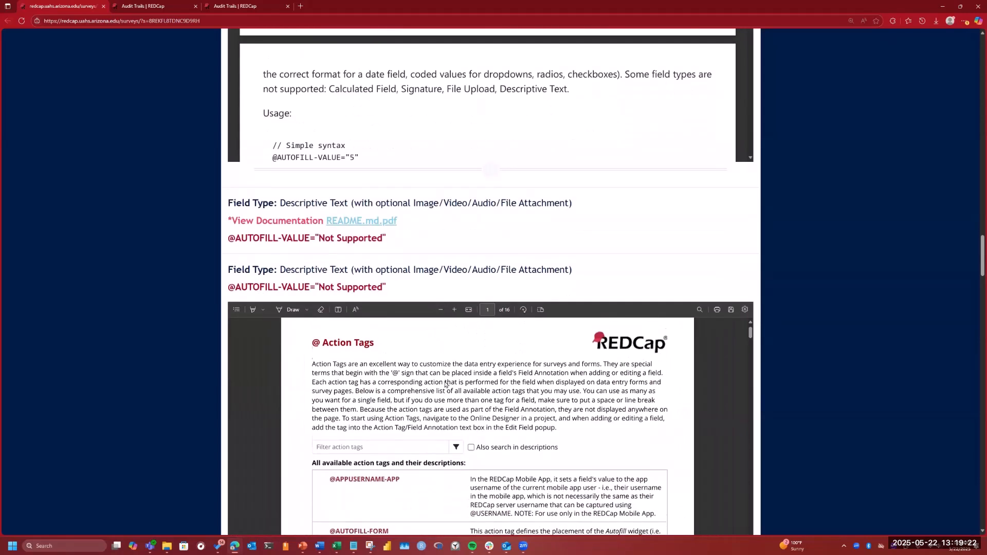
scroll(475, 378, down, 10)
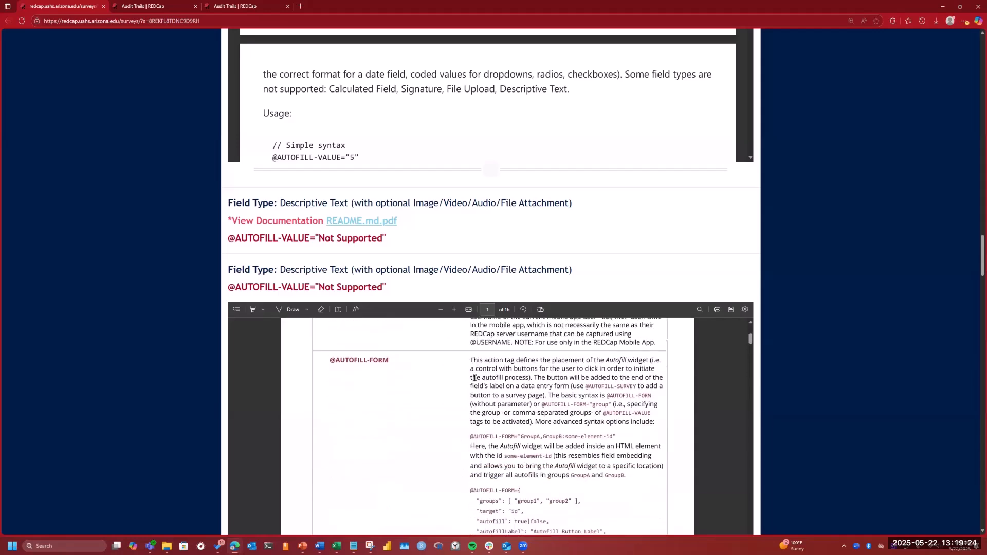
scroll(474, 378, down, 15)
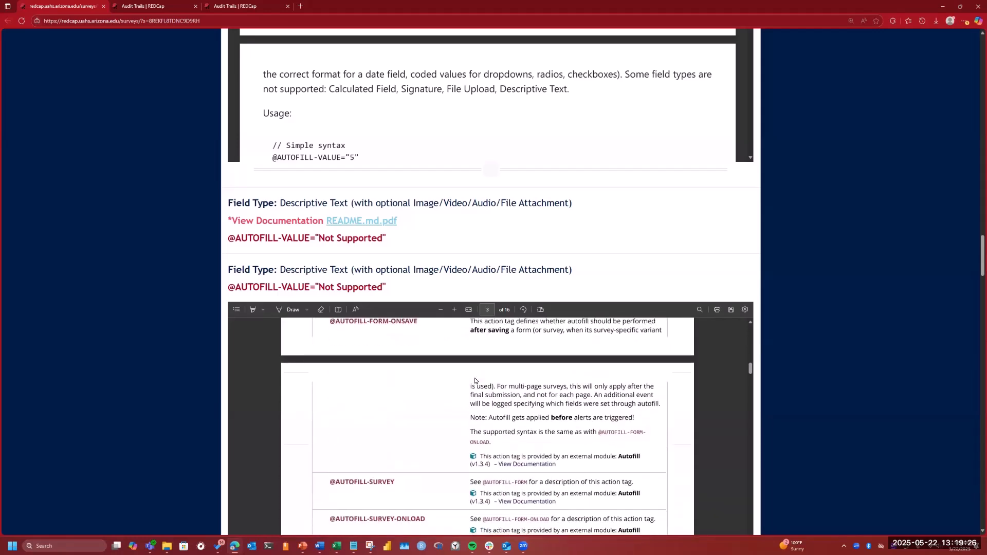
scroll(643, 157, down, 4)
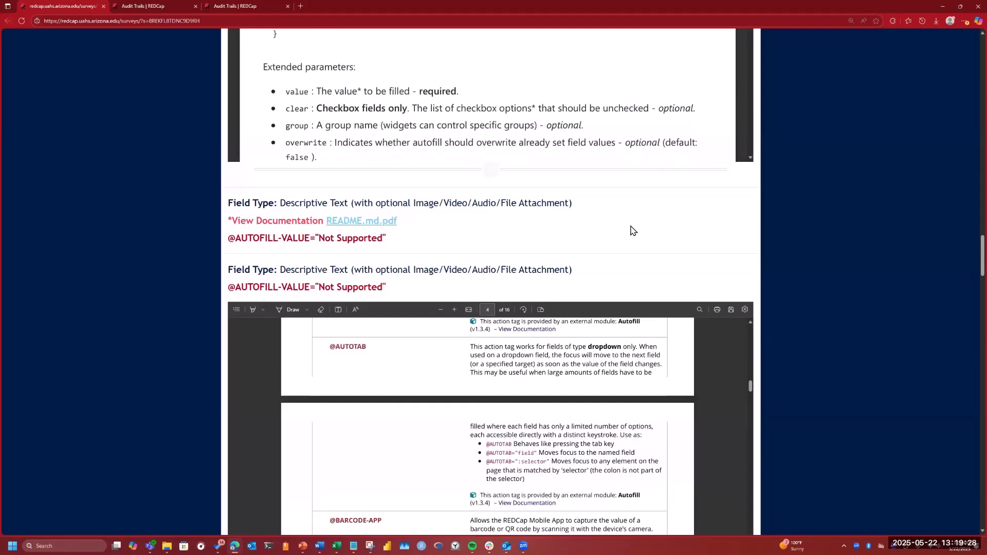
scroll(632, 230, down, 8)
scroll(630, 238, down, 2)
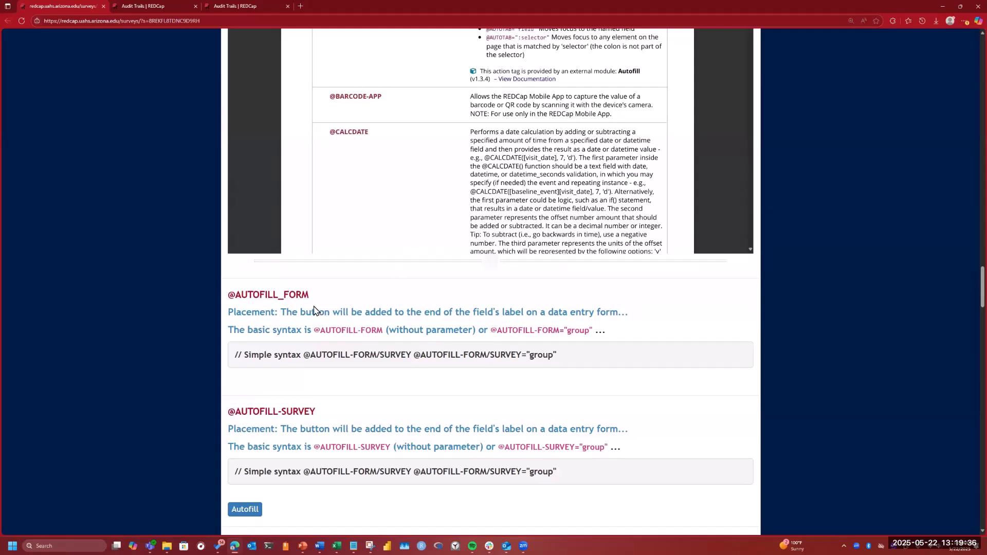
scroll(345, 302, down, 2)
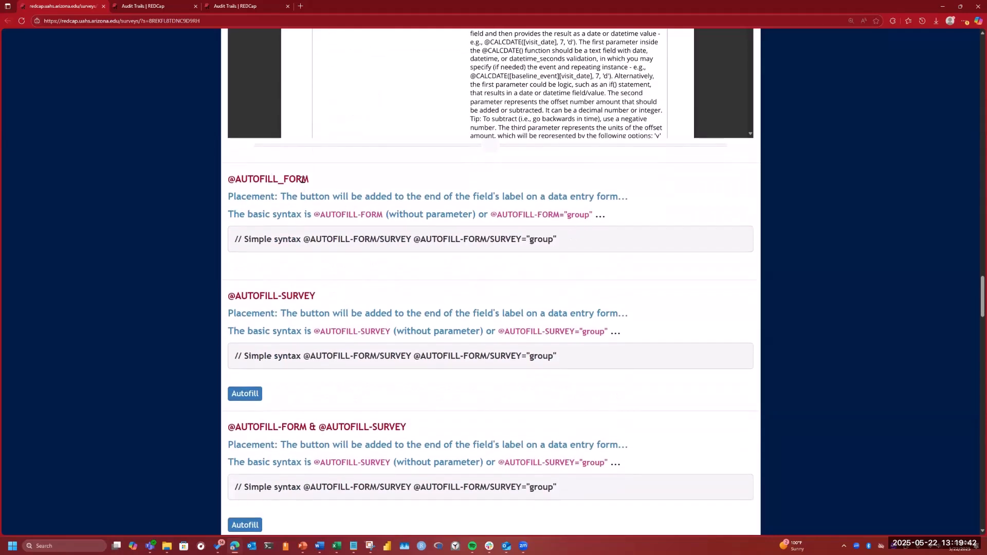
drag(309, 179, 227, 179)
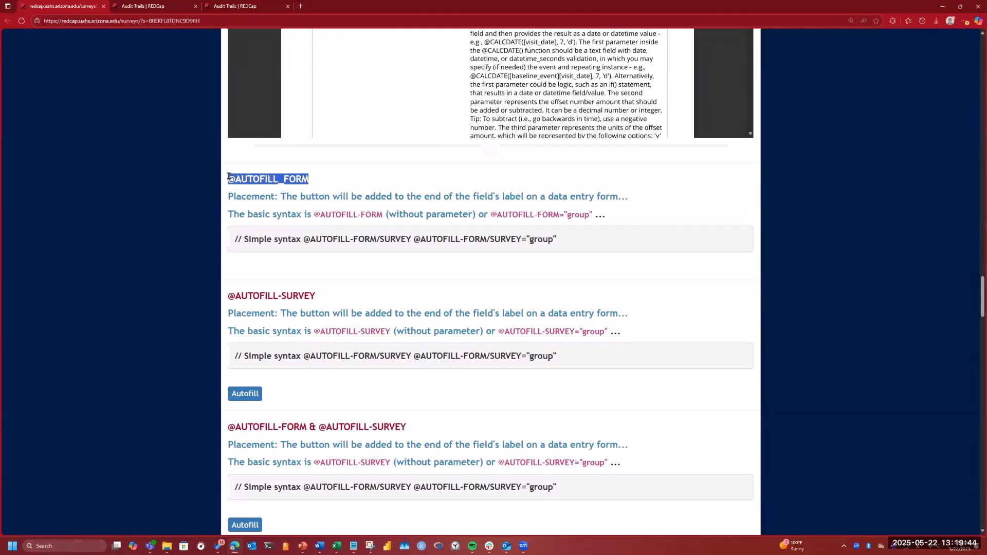
Return to the Online Designer and locate the autofill_form field in My First Instrument
click(147, 5)
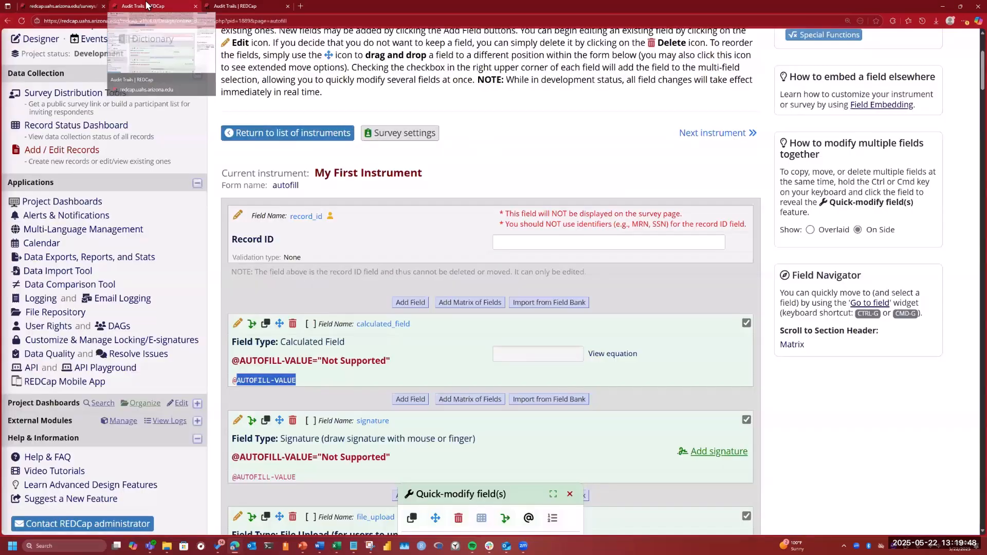
scroll(374, 302, down, 1)
scroll(373, 303, down, 15)
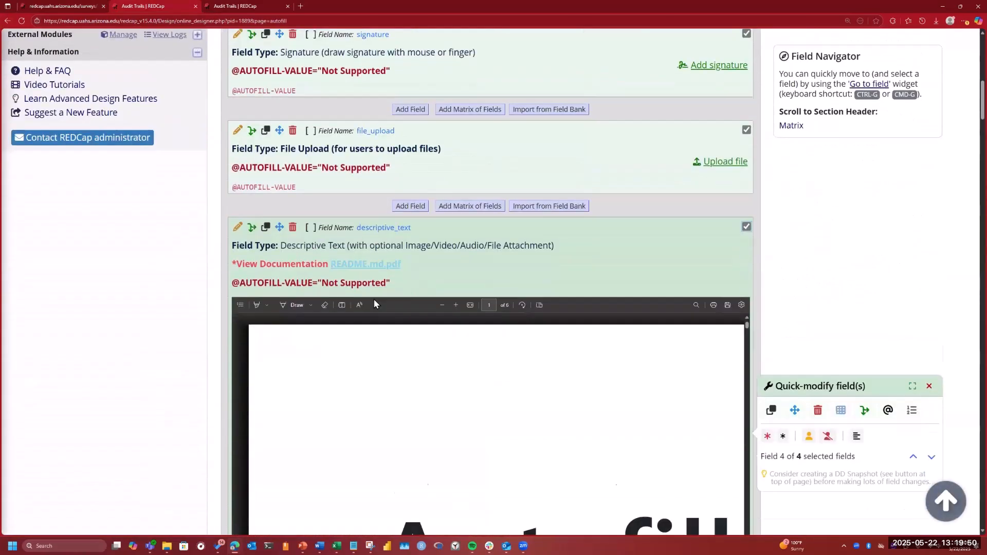
scroll(374, 307, down, 10)
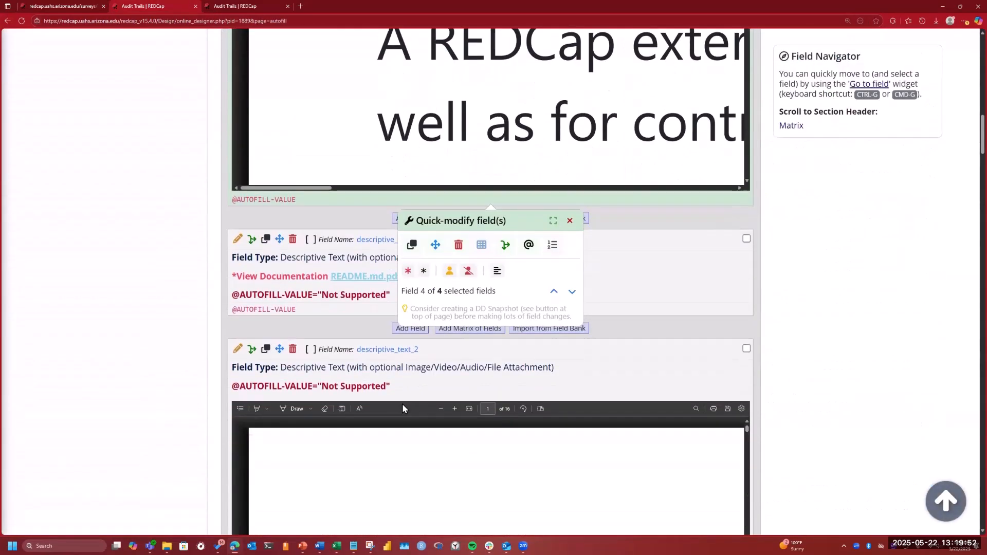
scroll(405, 409, down, 5)
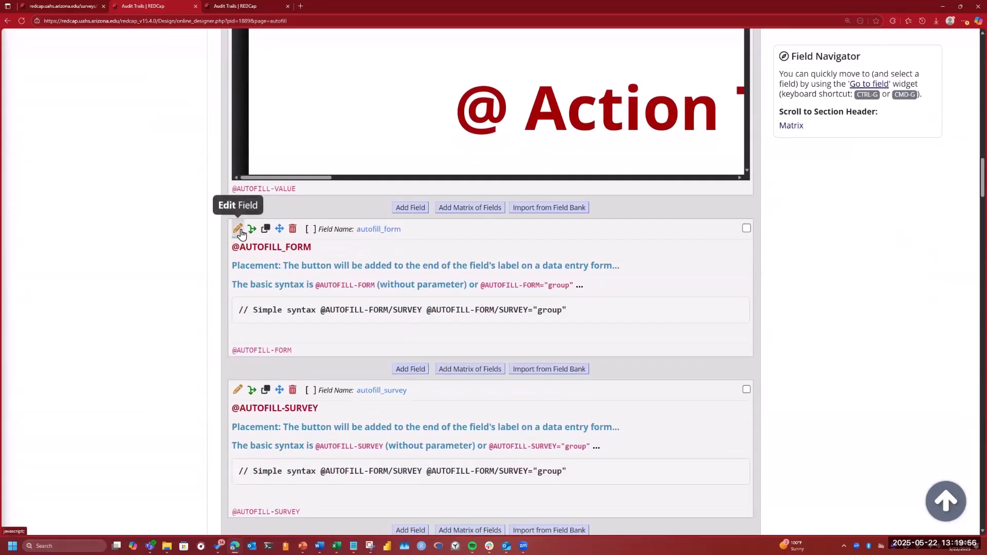
click(243, 7)
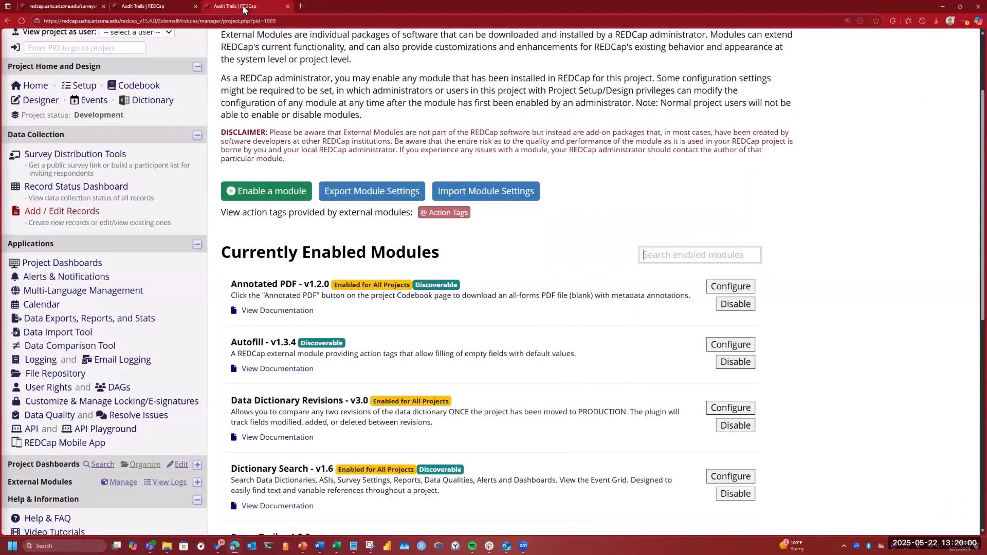
click(82, 188)
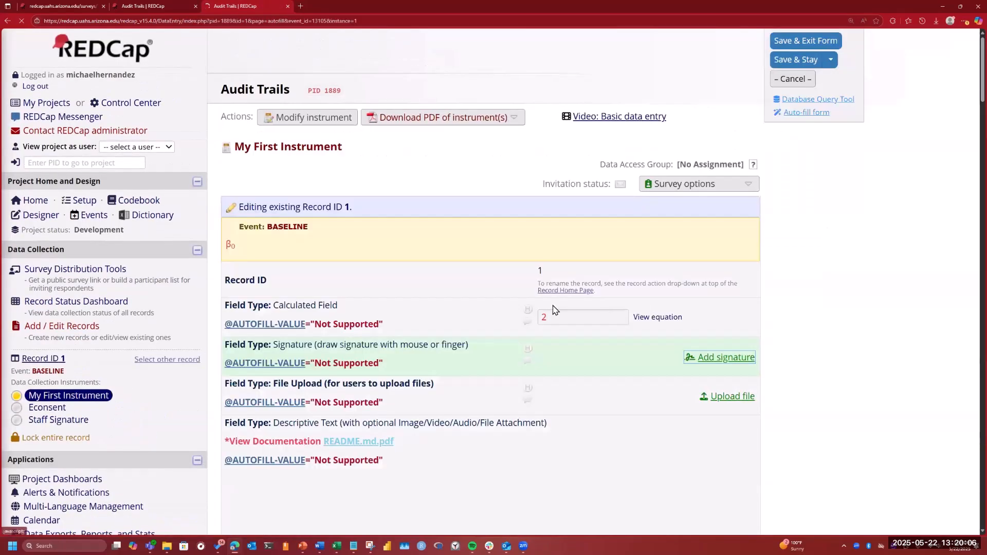
scroll(506, 316, down, 5)
scroll(512, 323, down, 3)
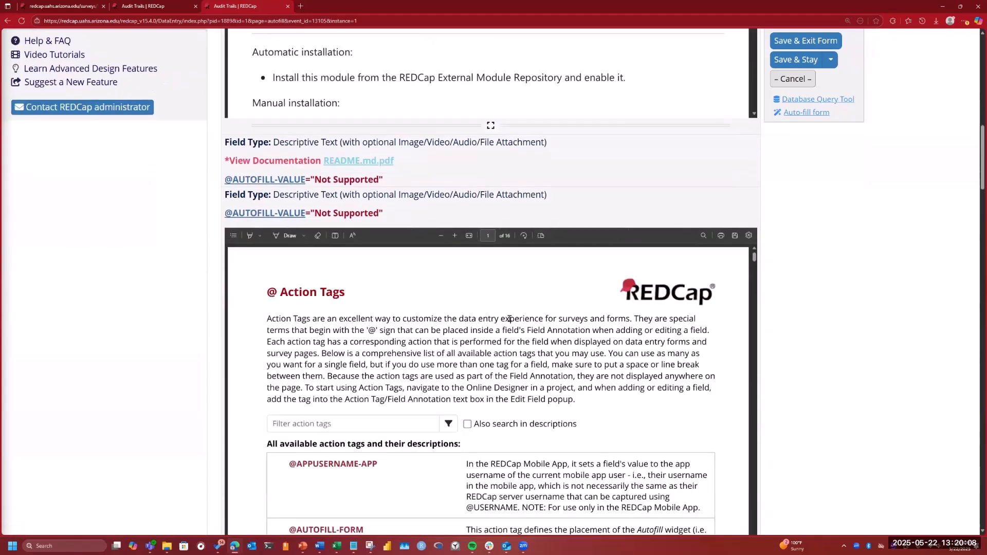
scroll(511, 325, down, 4)
scroll(664, 208, up, 3)
scroll(664, 208, up, 3)
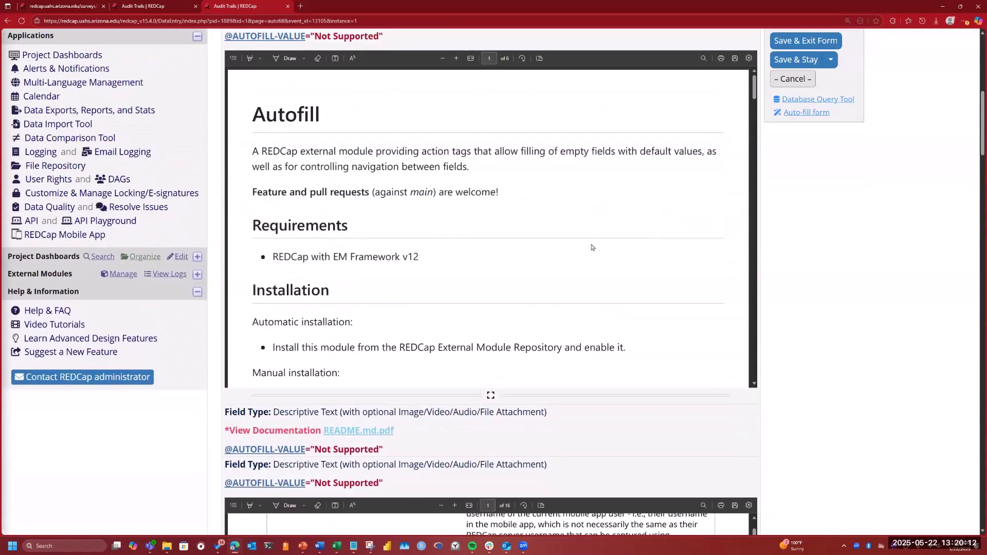
scroll(592, 248, down, 5)
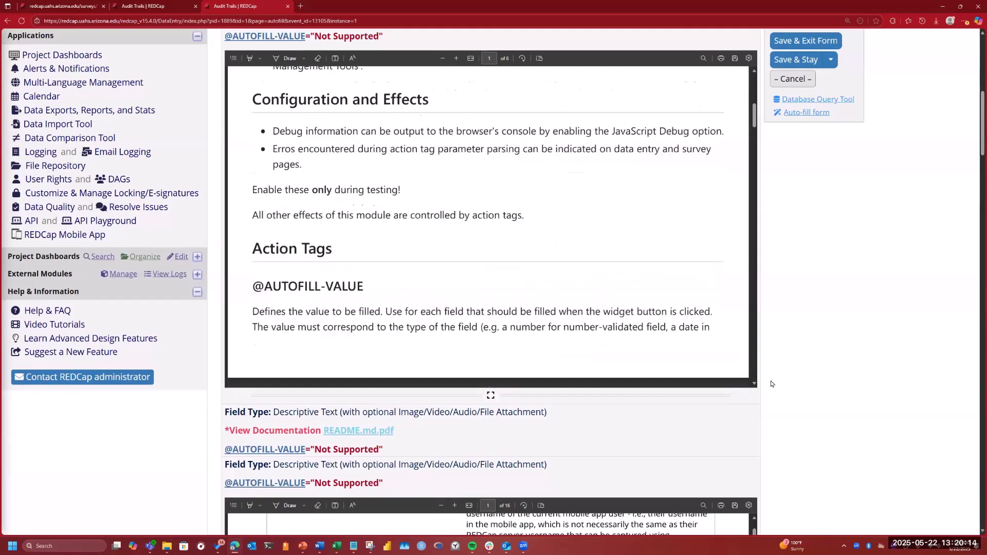
scroll(776, 386, down, 4)
scroll(776, 386, down, 10)
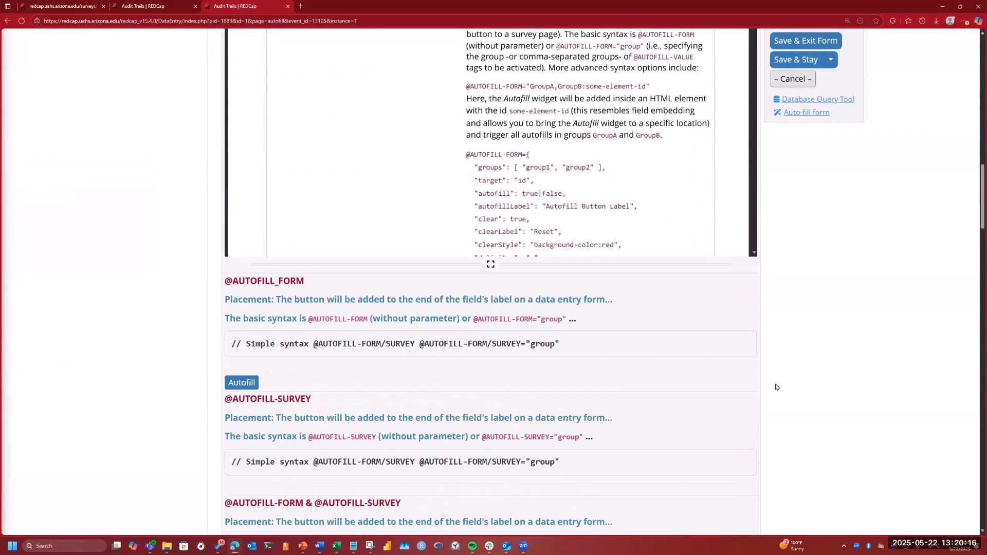
scroll(777, 387, up, 2)
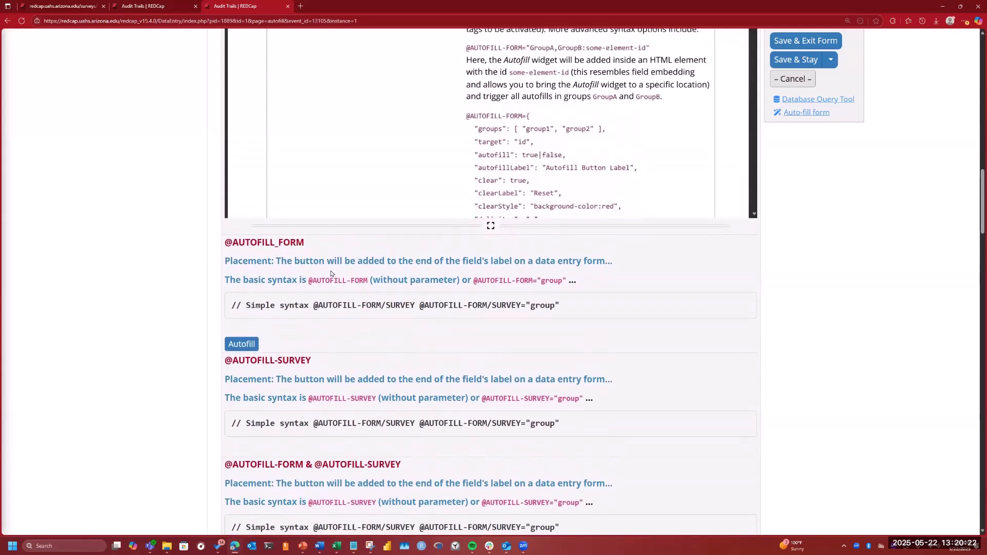
scroll(331, 275, up, 3)
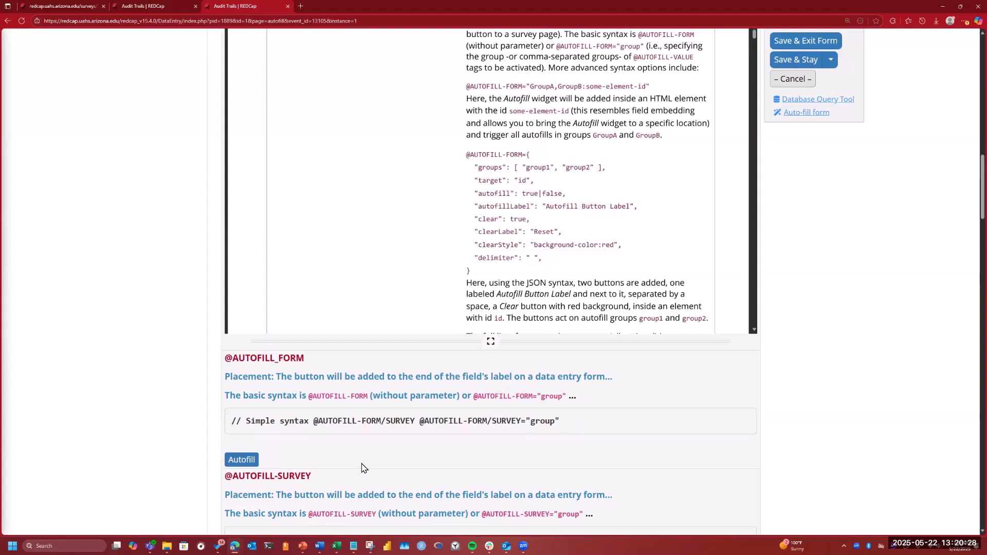
scroll(412, 463, down, 2)
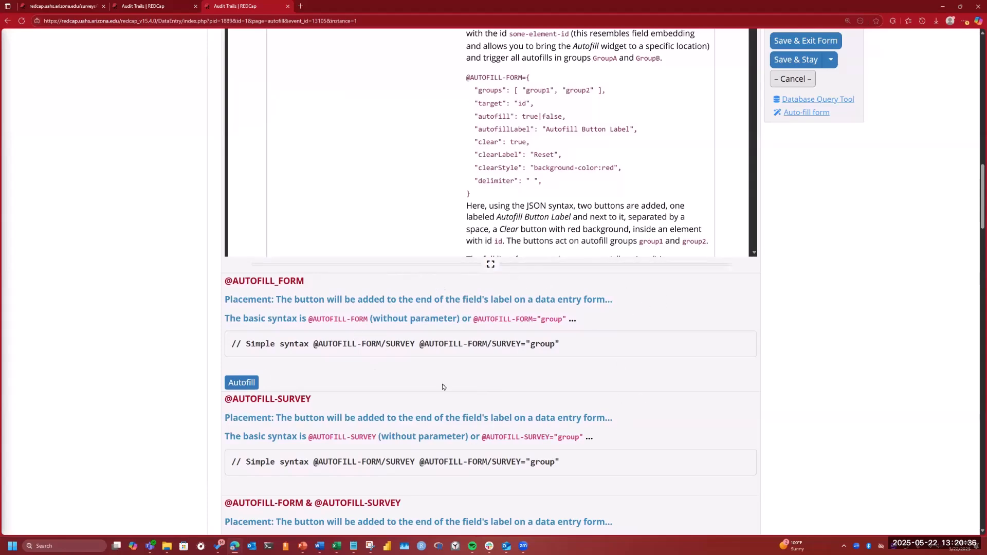
scroll(426, 386, down, 1)
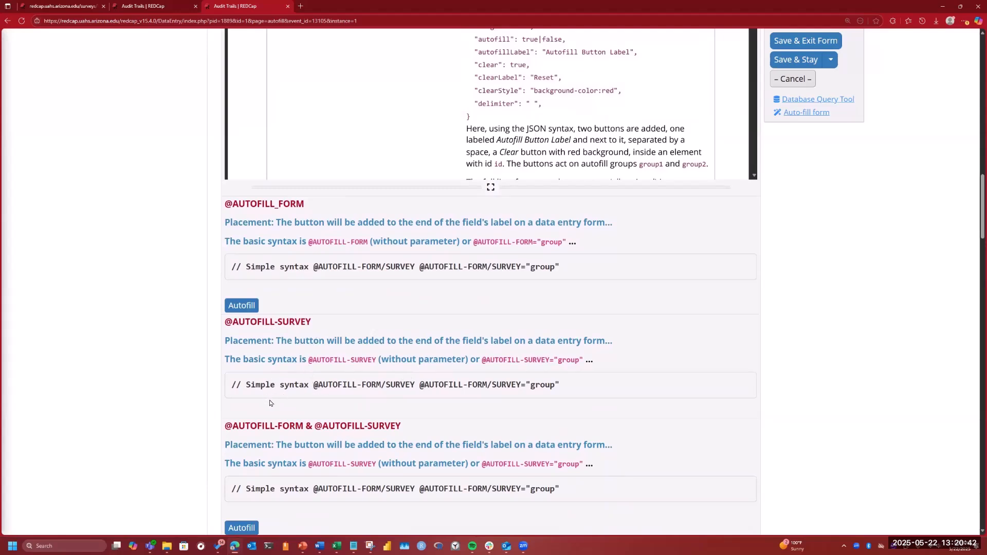
click(157, 6)
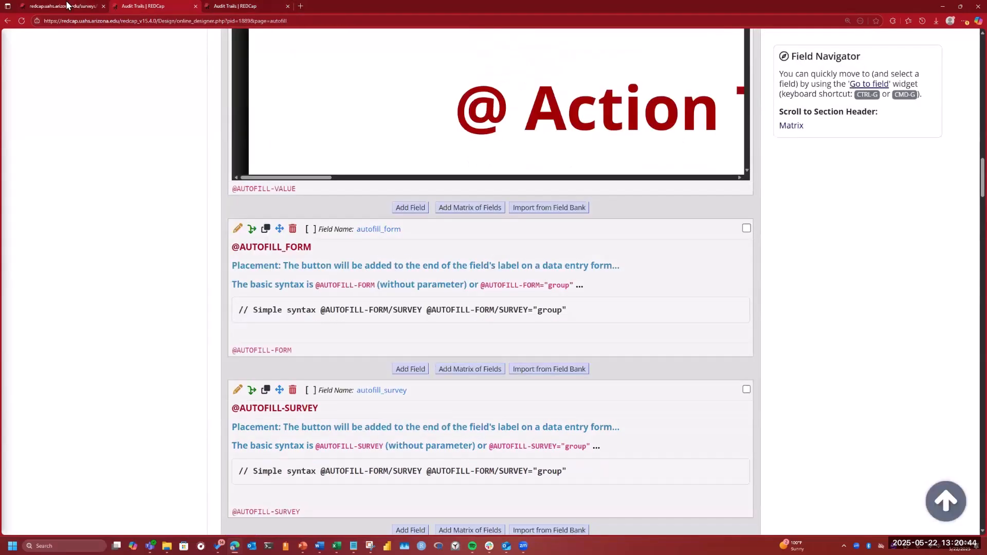
click(67, 6)
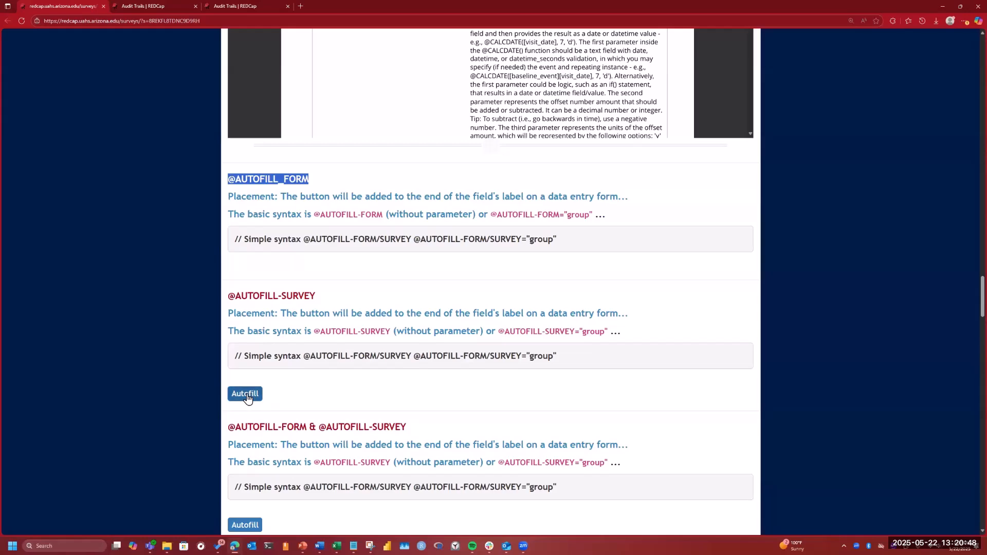
scroll(512, 373, down, 5)
scroll(518, 372, down, 12)
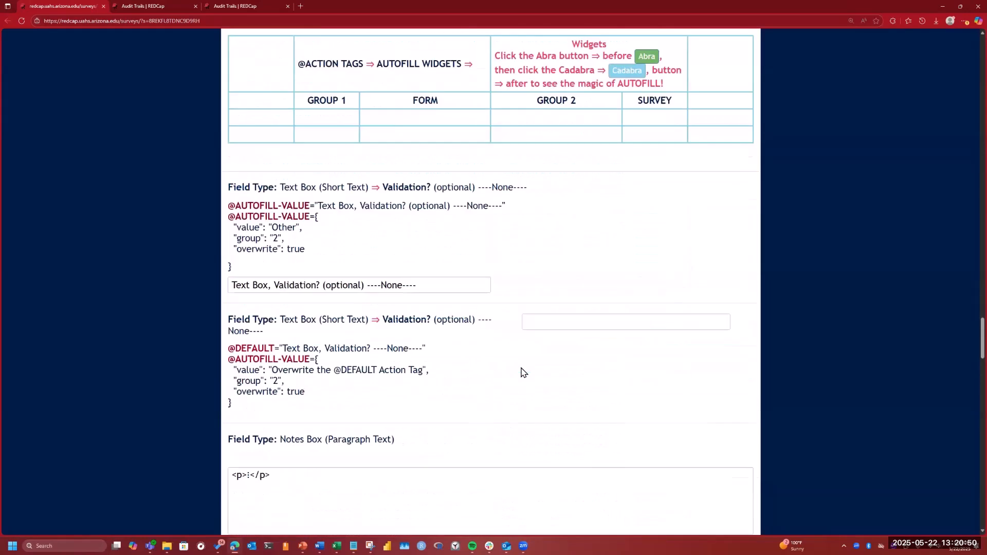
scroll(541, 369, down, 12)
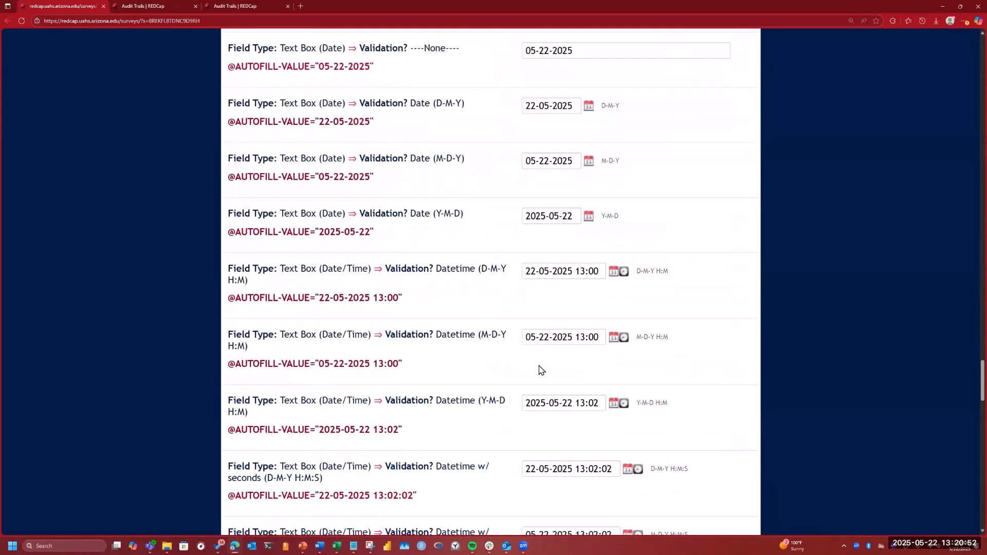
scroll(539, 369, down, 3)
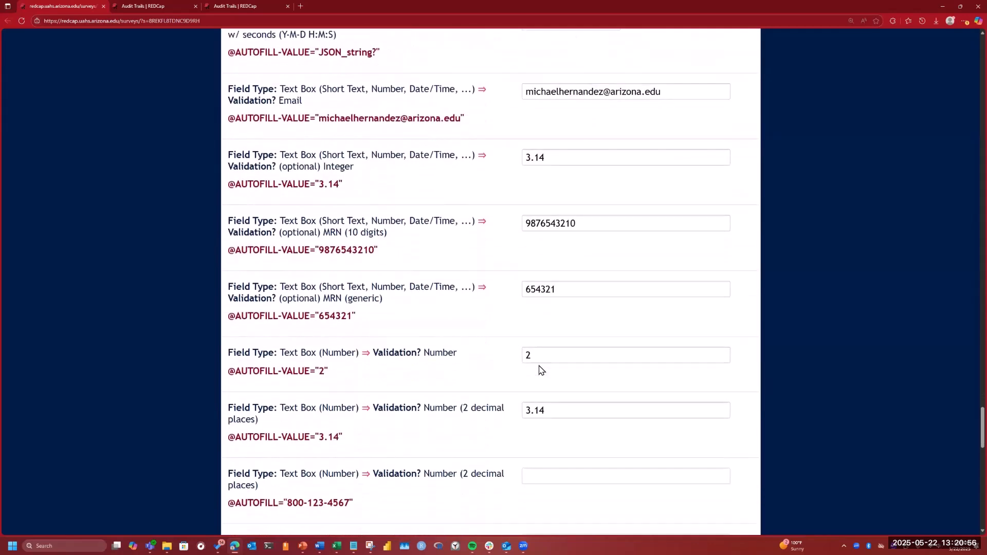
Go back to the survey's date and datetime text boxes and examine the autofilled value for each validation format
scroll(542, 369, up, 15)
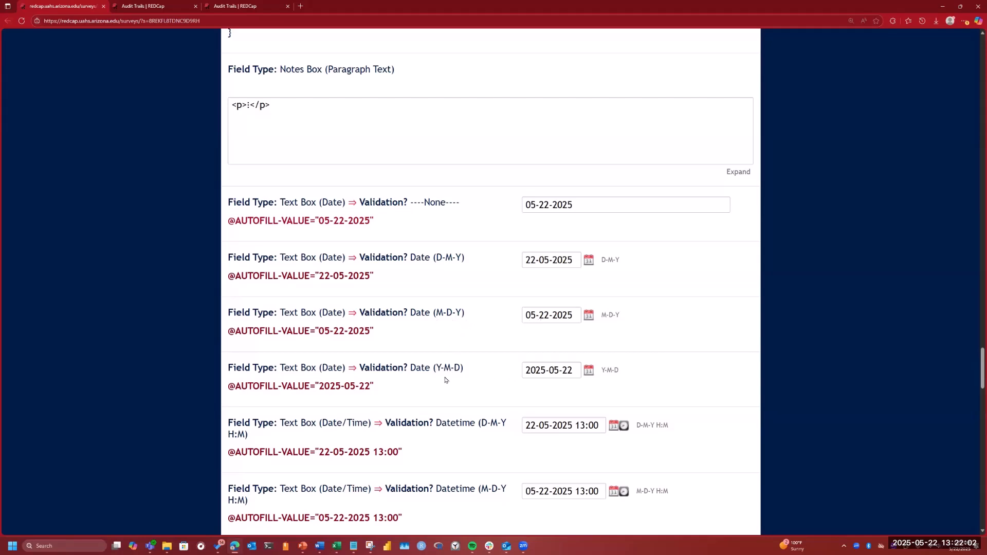
scroll(445, 380, down, 2)
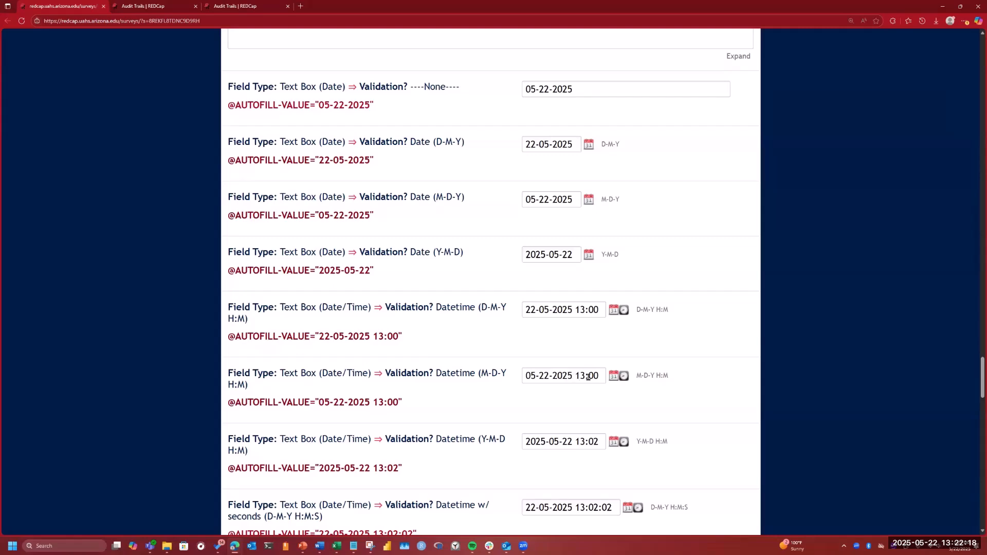
scroll(516, 370, down, 4)
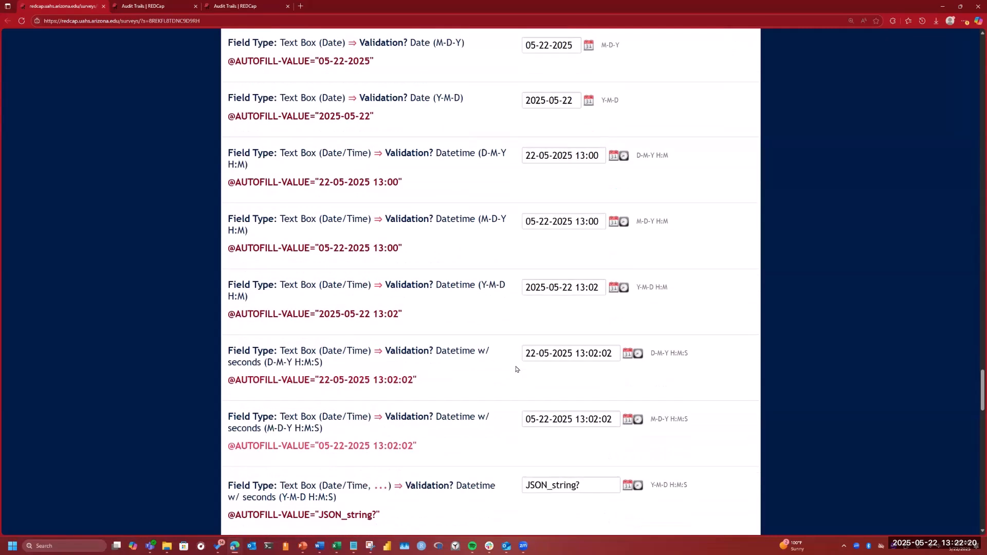
scroll(515, 369, down, 2)
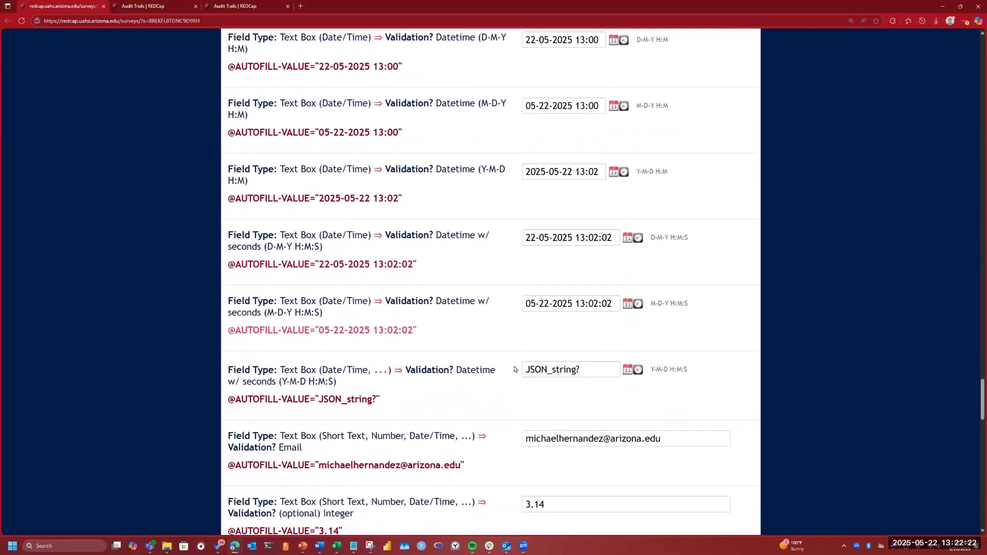
scroll(515, 369, down, 1)
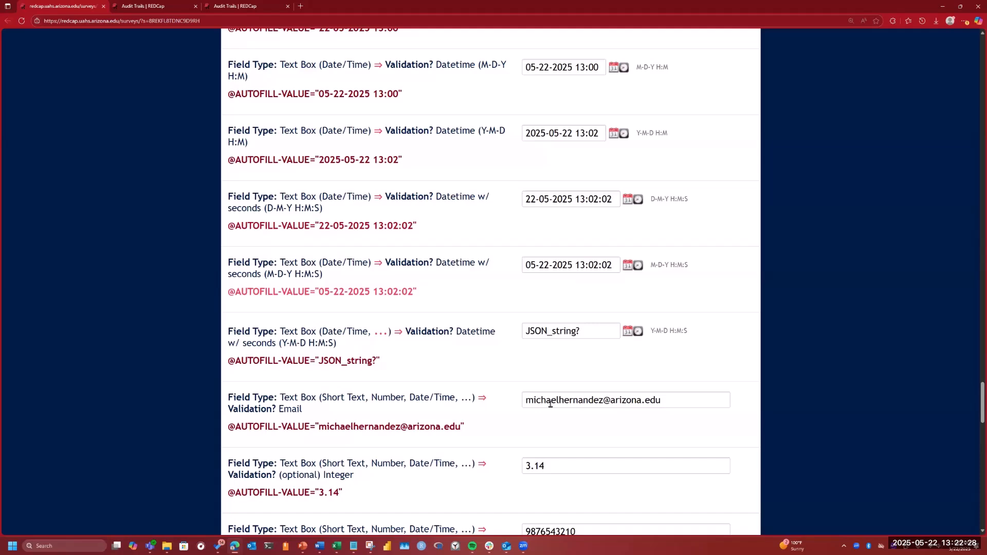
Examine the email, integer and MRN text boxes, highlighting the MRN (10 digits) and MRN (generic) validation labels
scroll(464, 389, down, 2)
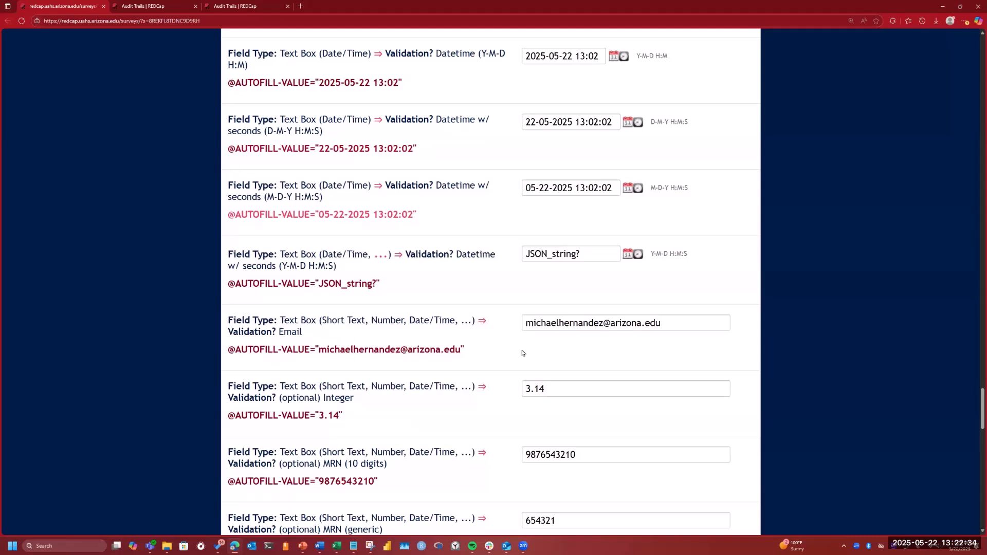
scroll(366, 366, down, 1)
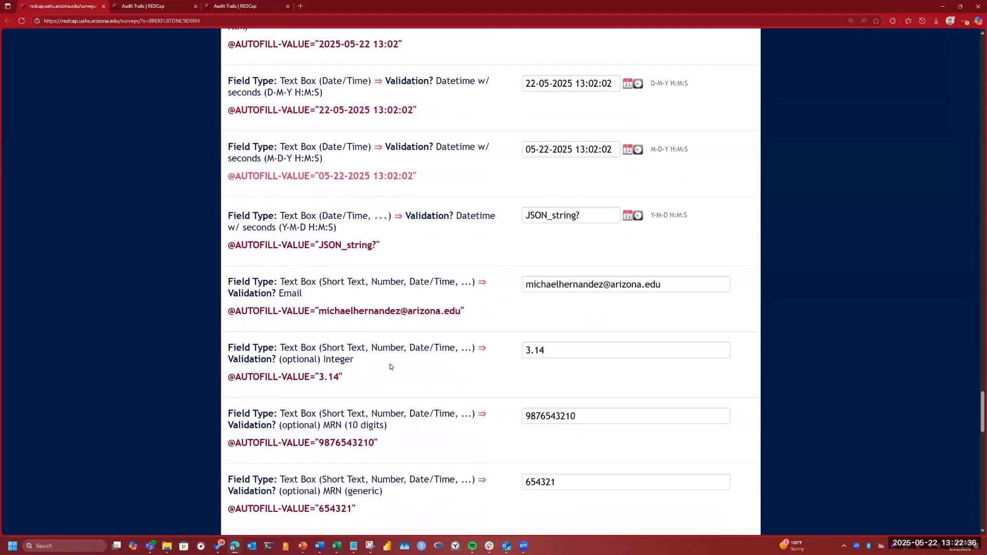
scroll(439, 355, down, 2)
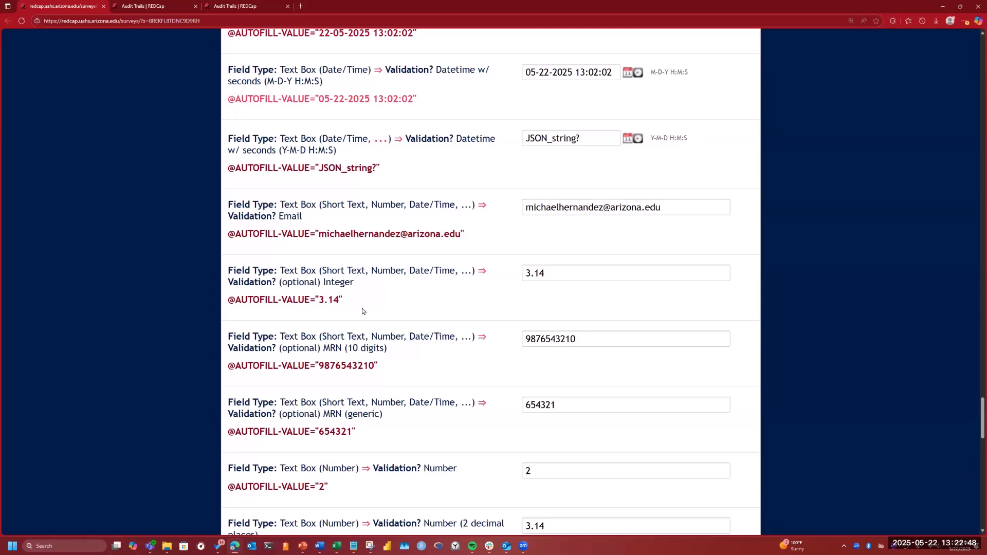
scroll(398, 297, down, 2)
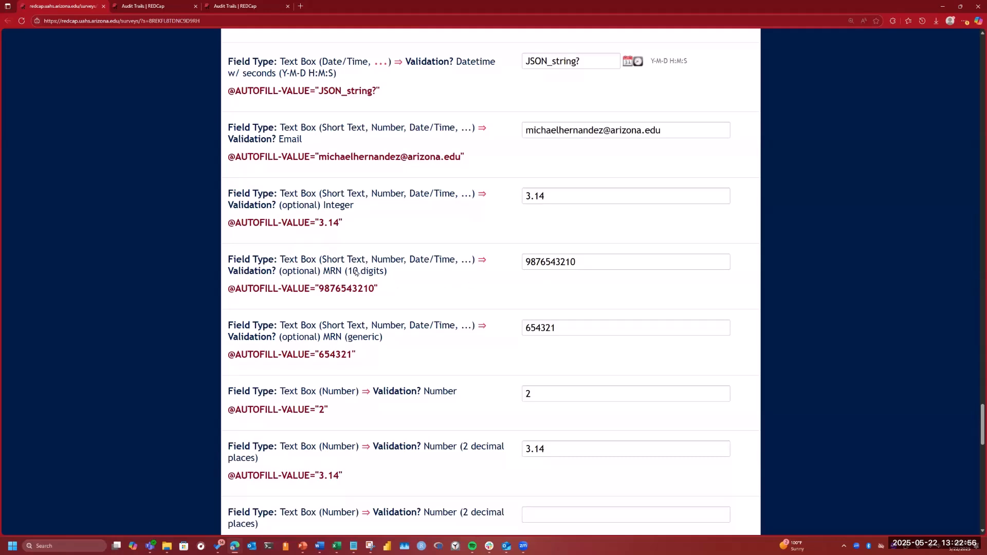
drag(386, 277, 324, 277)
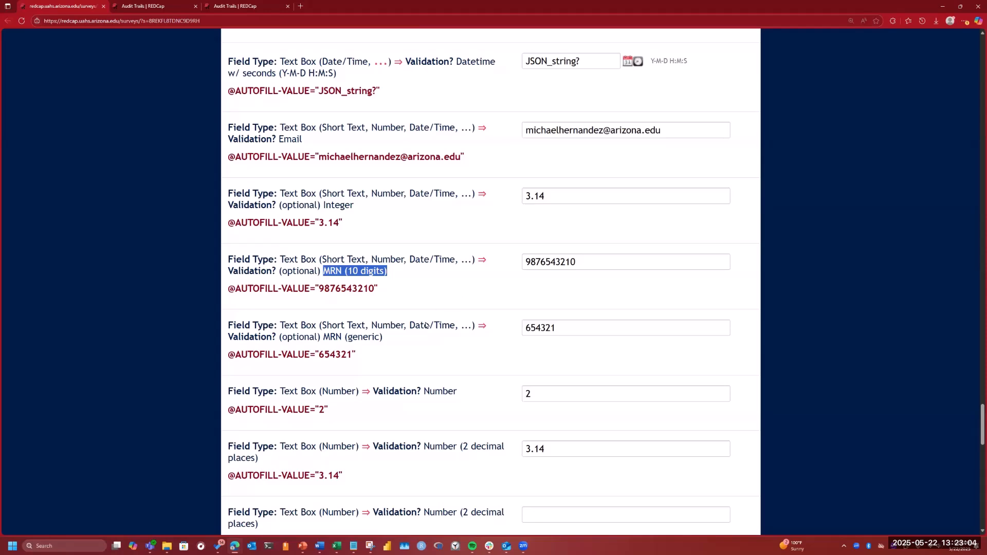
drag(384, 339, 327, 339)
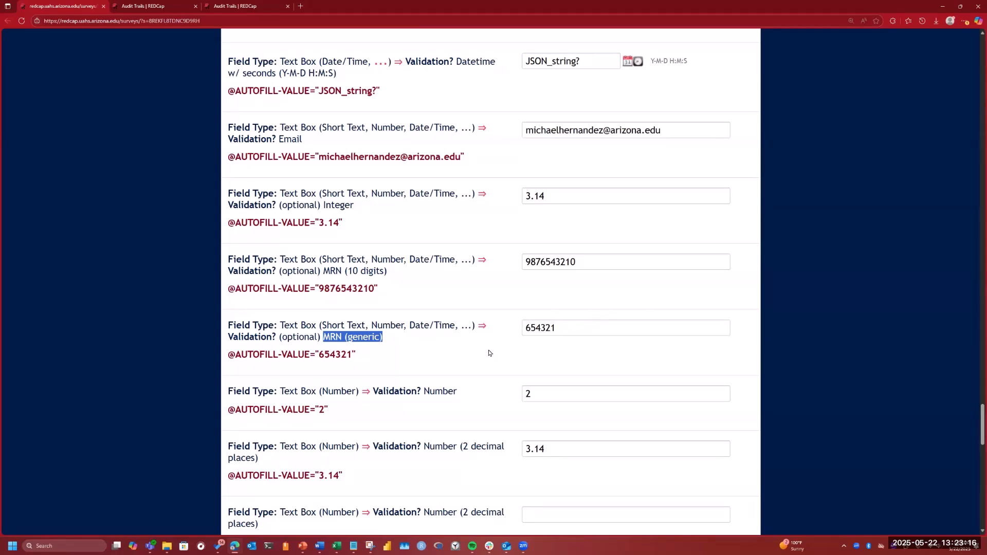
scroll(489, 353, down, 1)
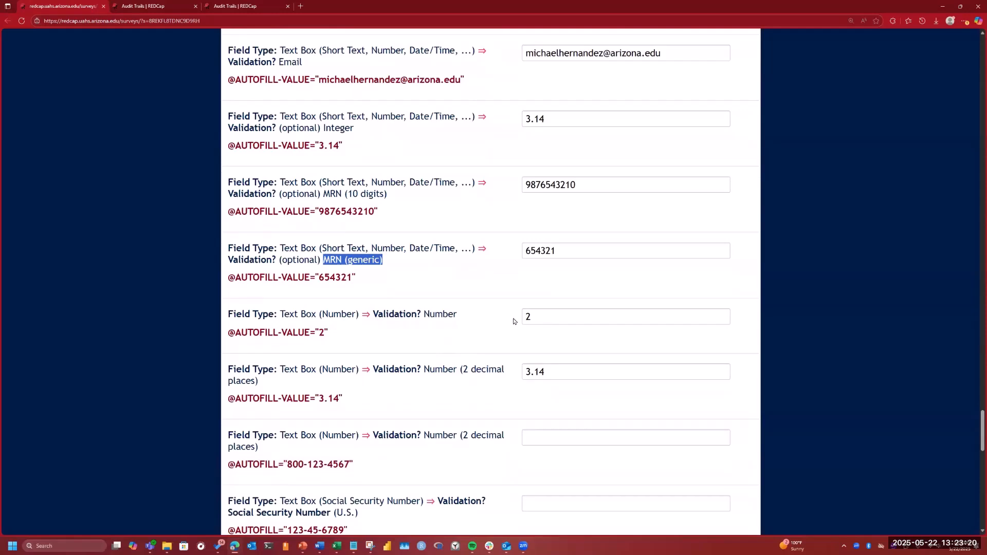
scroll(432, 333, down, 1)
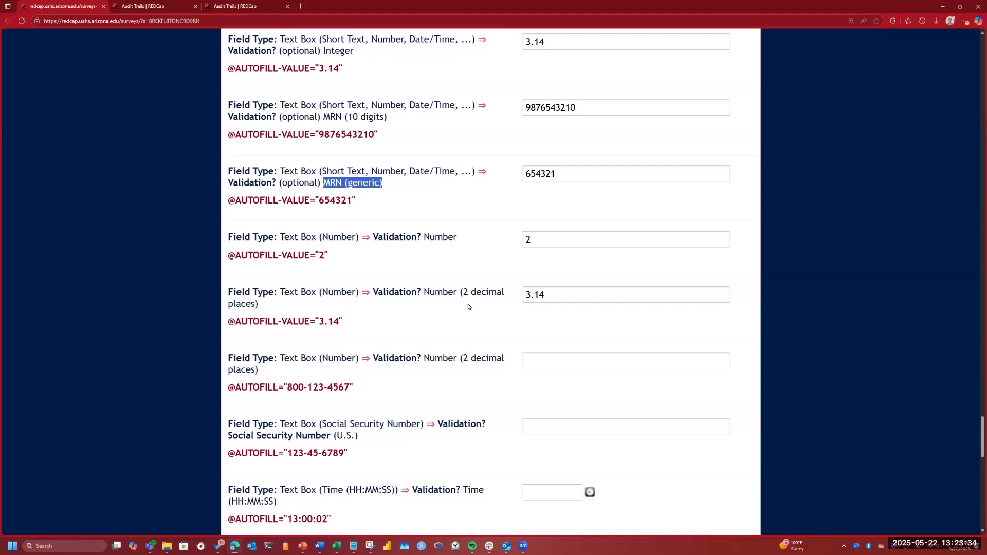
scroll(456, 319, down, 1)
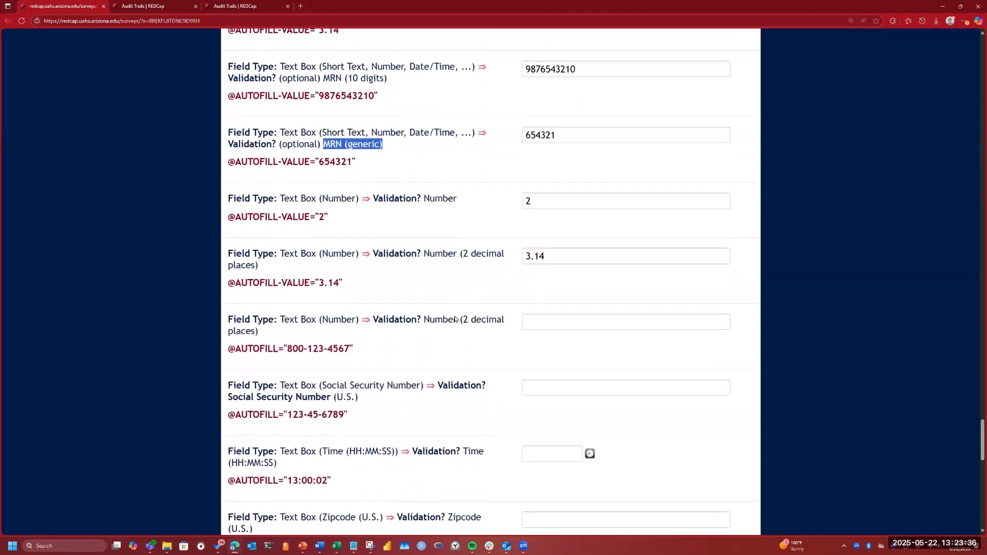
scroll(456, 318, down, 1)
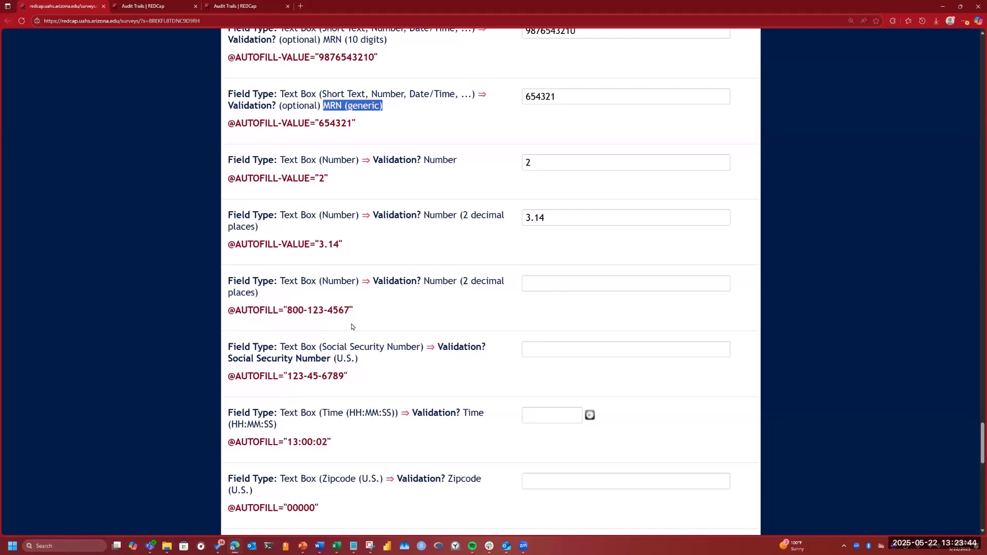
scroll(388, 323, down, 1)
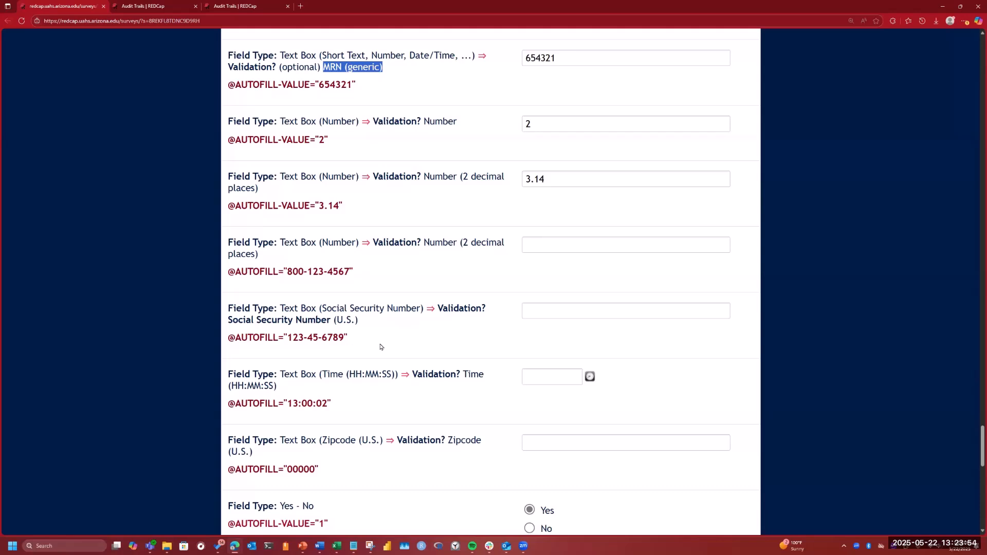
scroll(469, 340, down, 2)
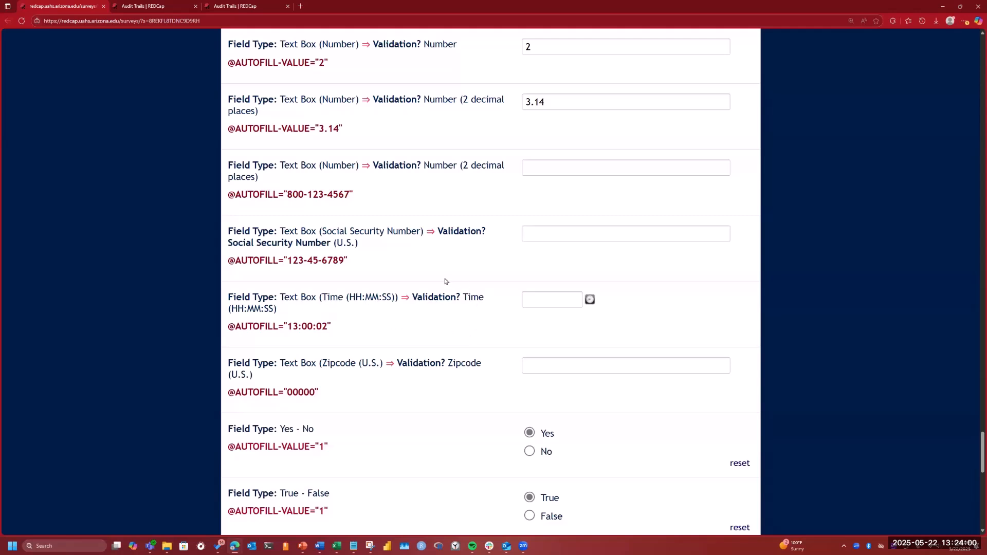
Open and dismiss the Time (HH:MM:SS) field's time picker, and examine the zipcode, yes-no, true-false, slider and radio button fields
click(590, 300)
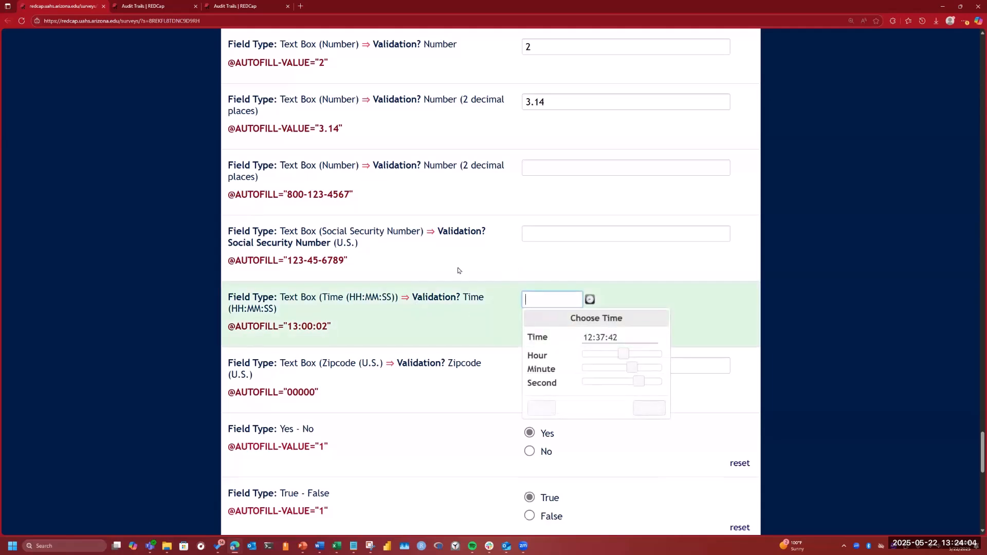
click(381, 311)
scroll(380, 313, down, 2)
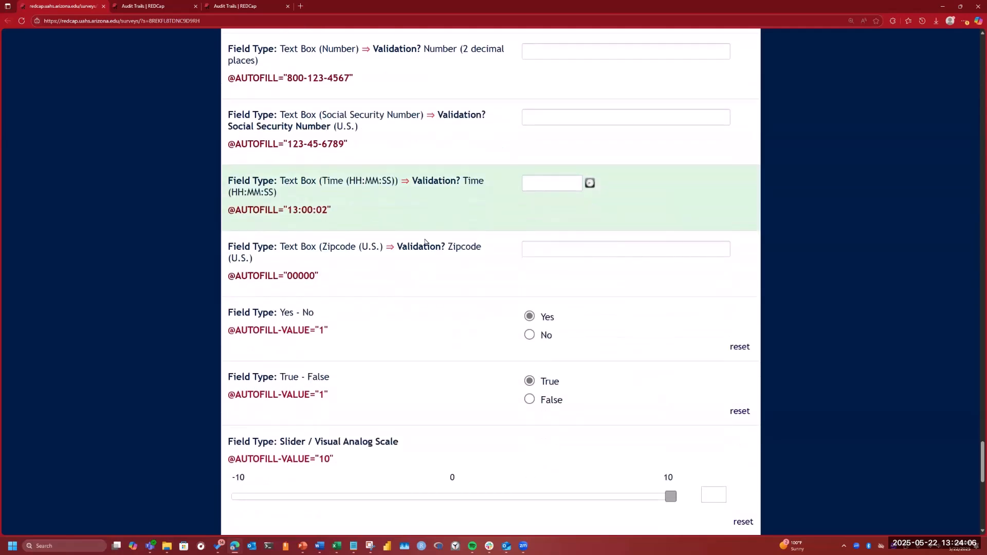
scroll(390, 333, down, 1)
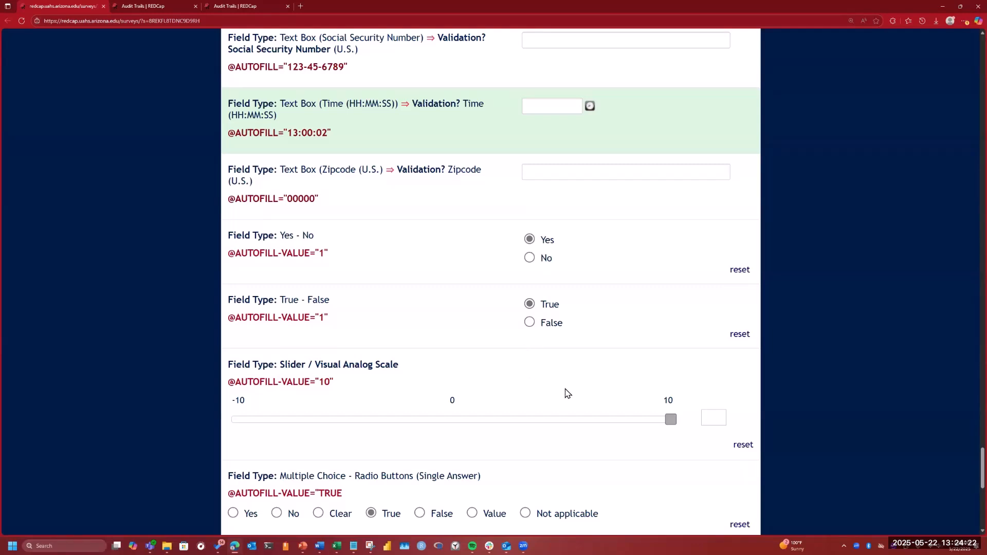
scroll(567, 393, down, 2)
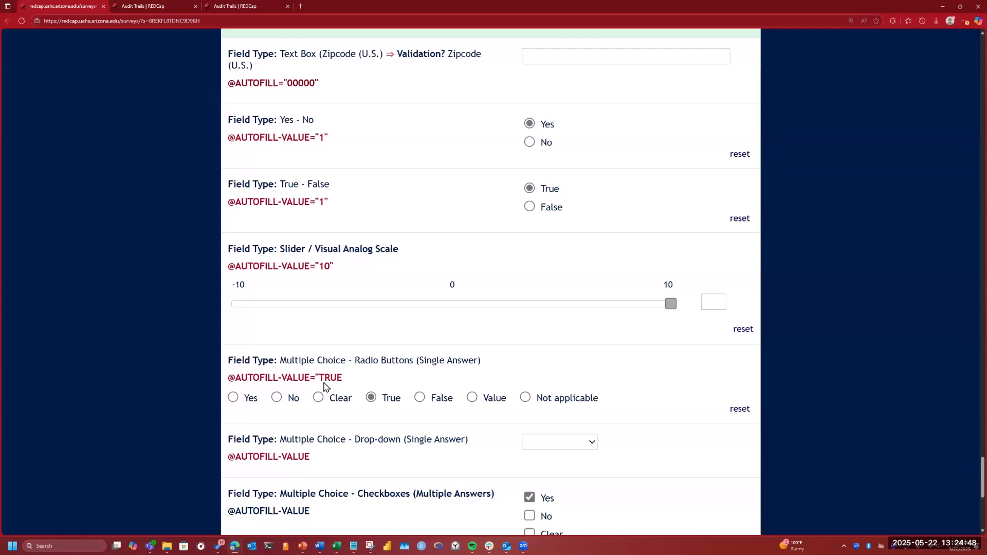
Return to the Online Designer, view the notes field's settings in its editor, and close the editor without saving
click(162, 4)
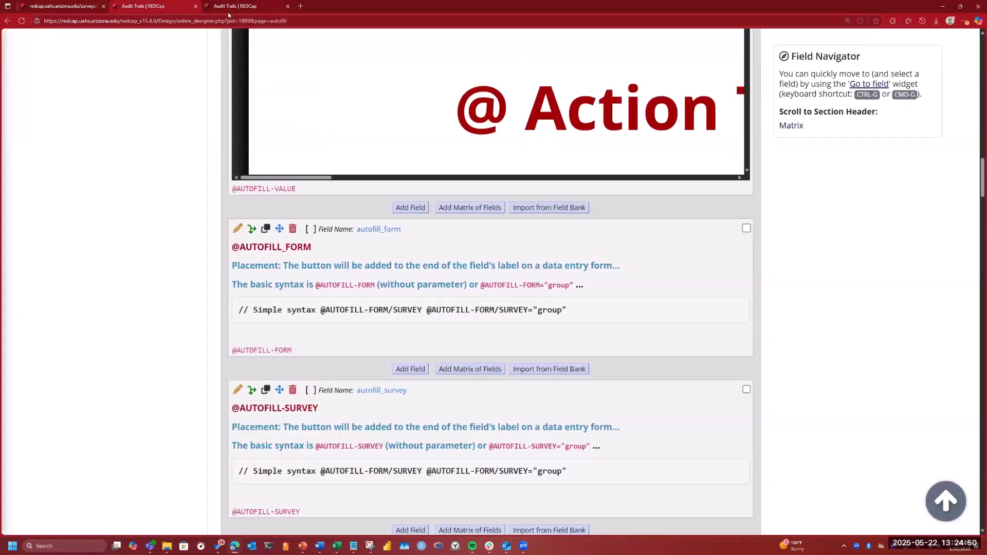
scroll(321, 232, up, 4)
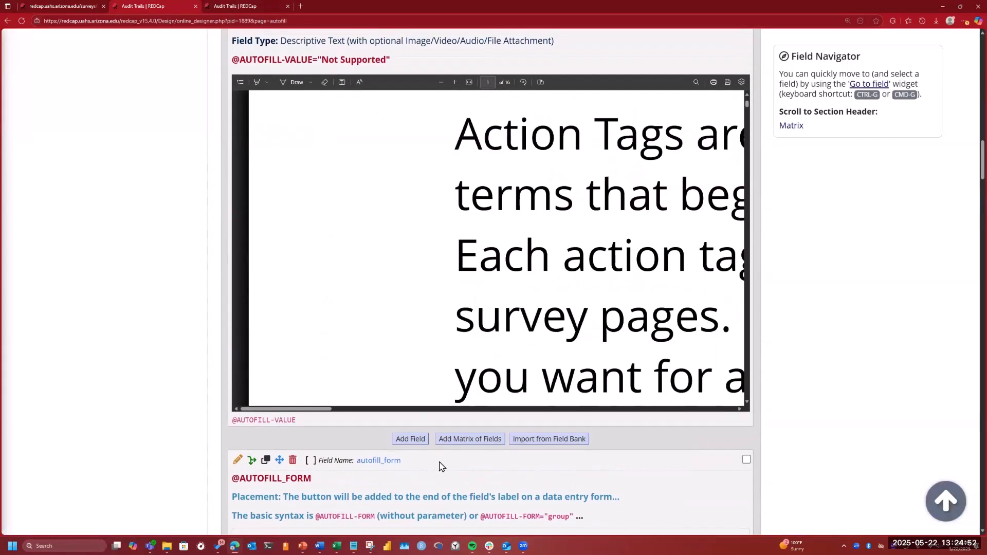
scroll(440, 487, down, 10)
scroll(445, 458, down, 12)
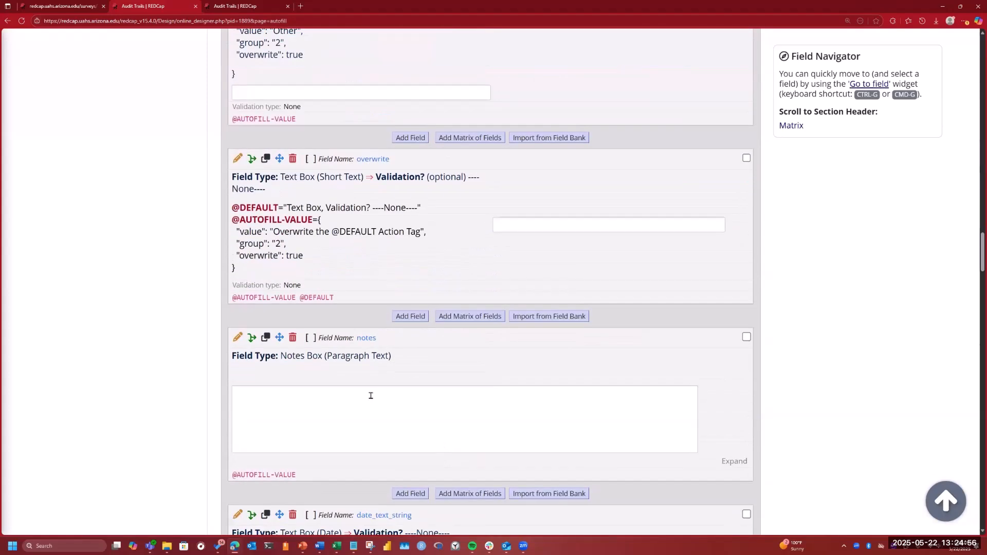
click(238, 339)
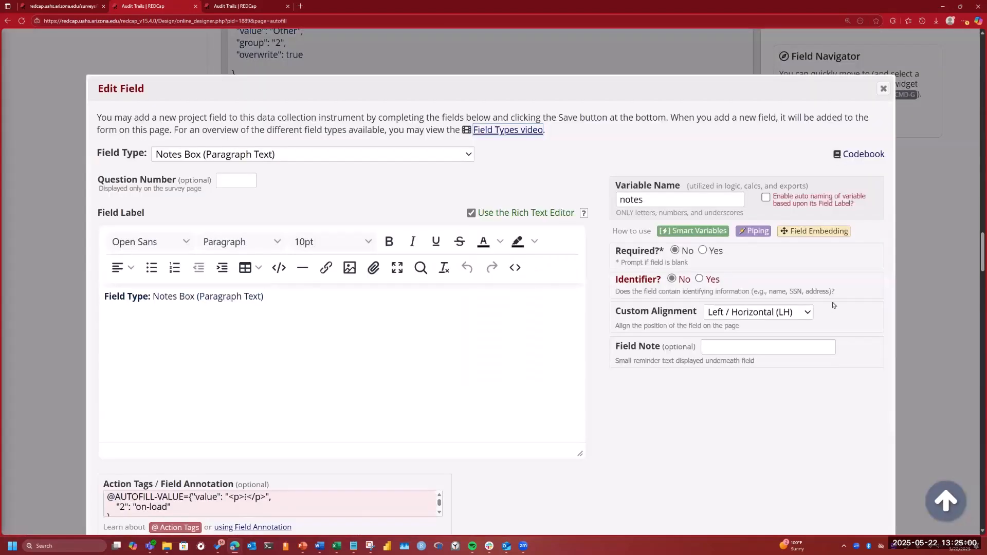
click(883, 88)
scroll(720, 216, down, 10)
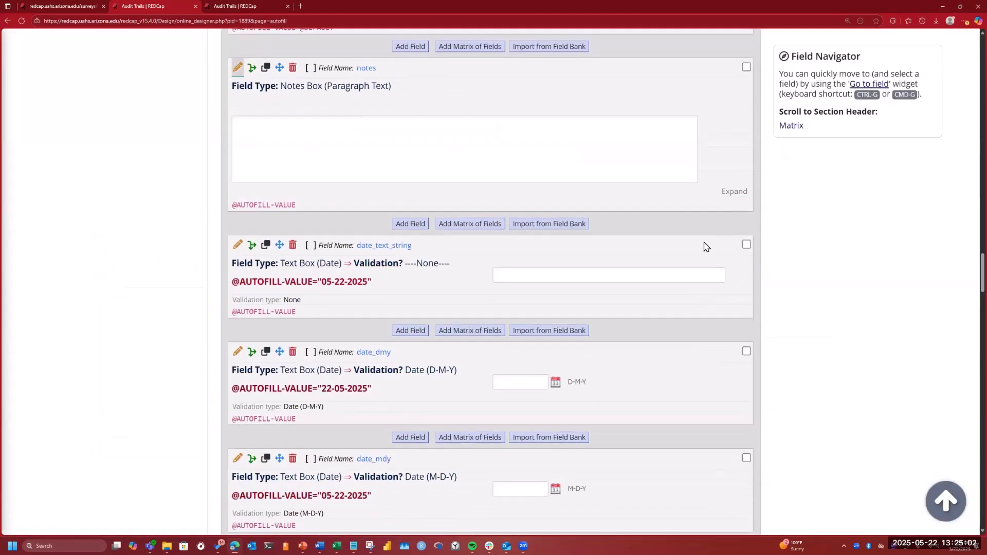
scroll(606, 280, down, 15)
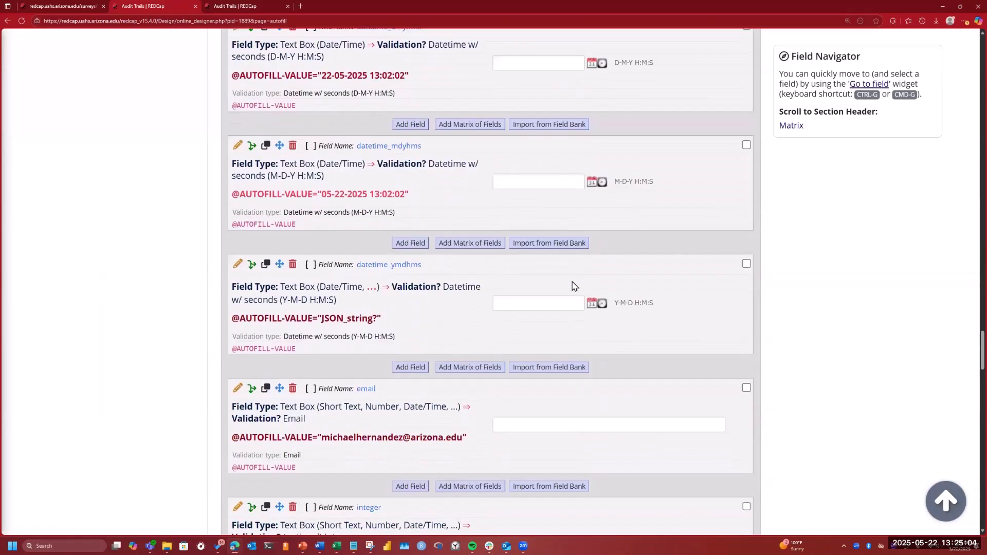
scroll(572, 281, down, 15)
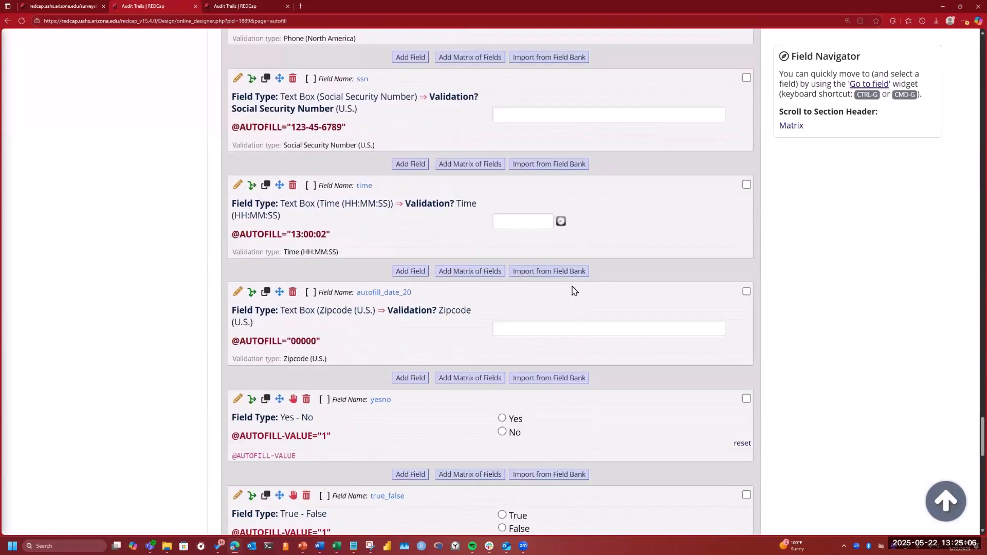
scroll(569, 296, down, 3)
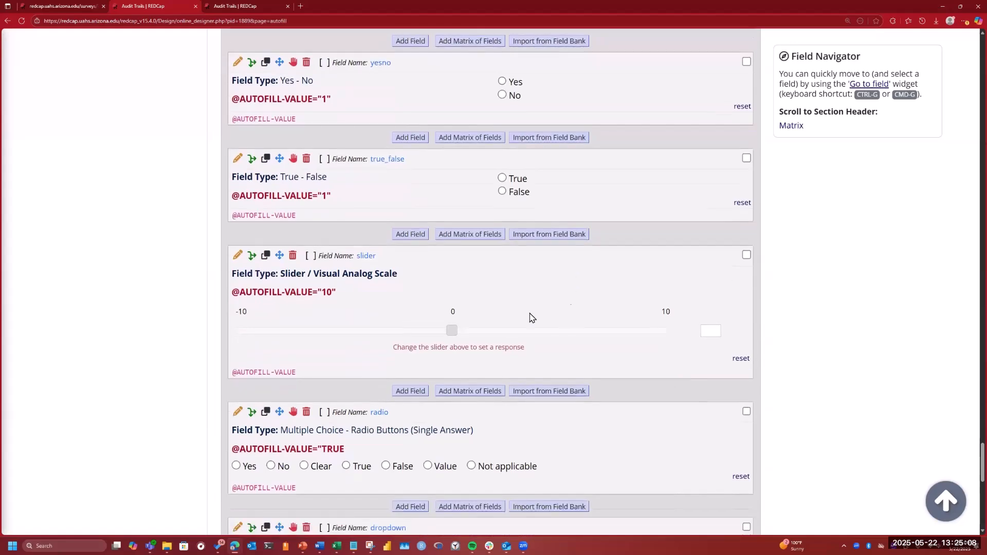
click(238, 363)
click(232, 275)
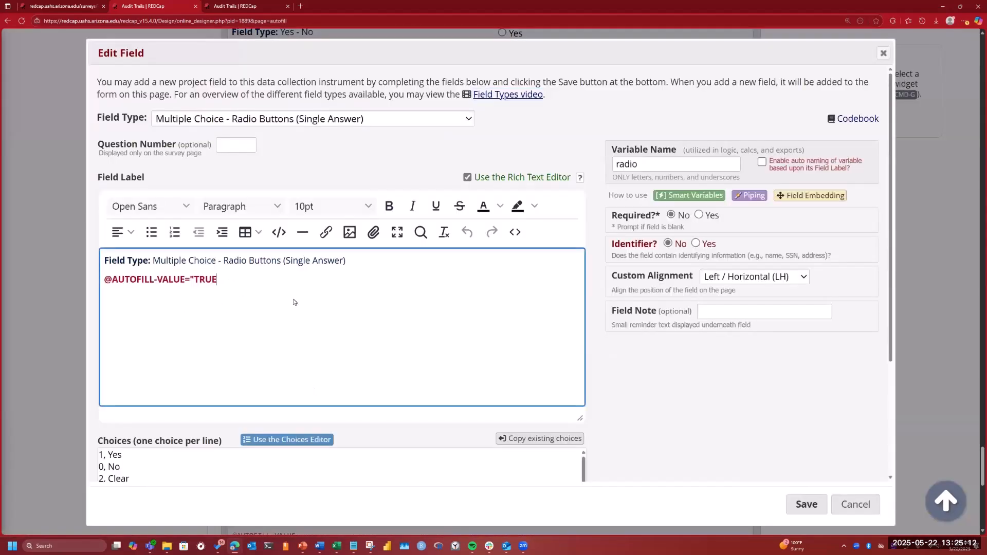
text(")
Enlarge the radio field's choices box, examine the coded values and their labels, and close the editor without saving
scroll(303, 339, down, 2)
click(218, 360)
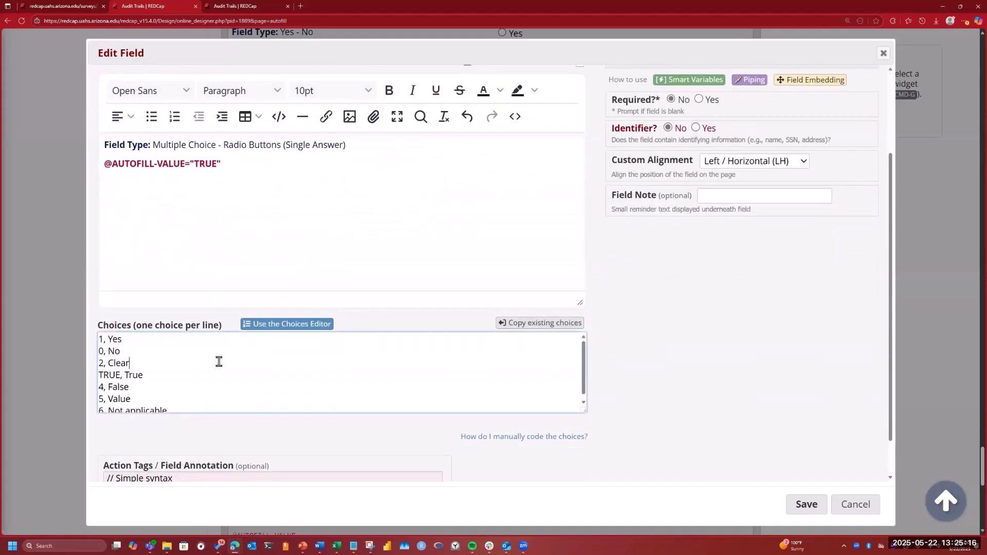
click(503, 410)
drag(581, 410, 603, 435)
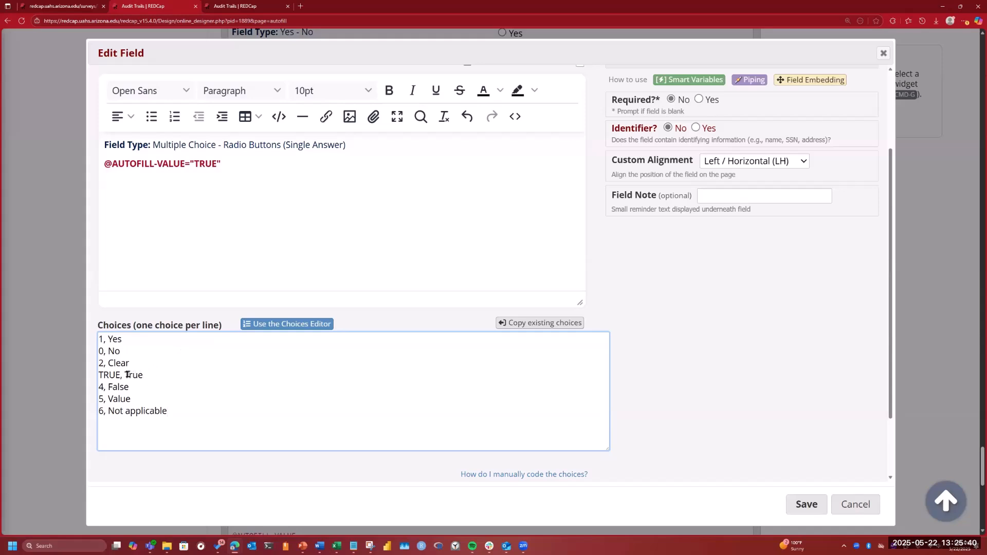
mouse_move(129, 375)
mouse_down()
mouse_move(140, 375)
mouse_move(124, 375)
mouse_up()
drag(122, 340, 109, 340)
click(863, 505)
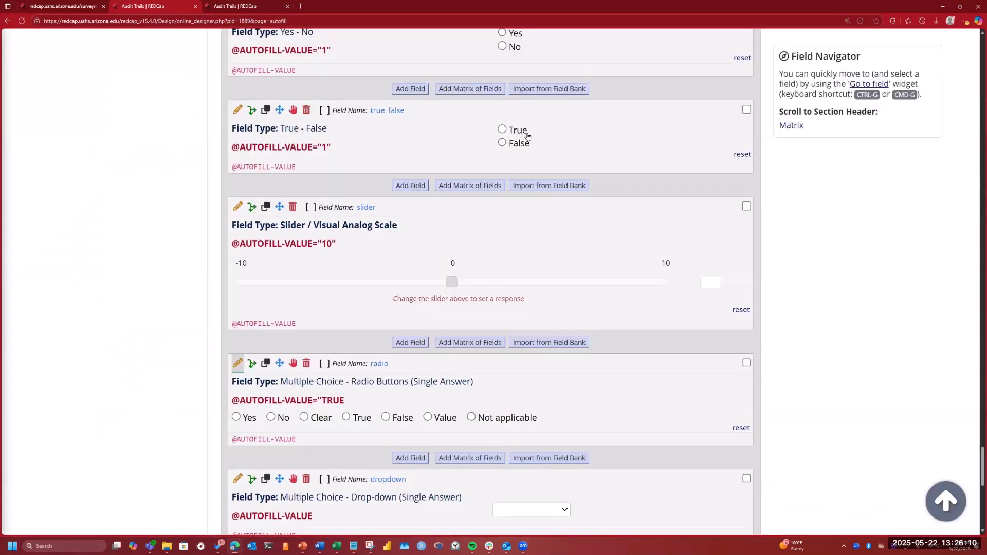
scroll(454, 184, down, 1)
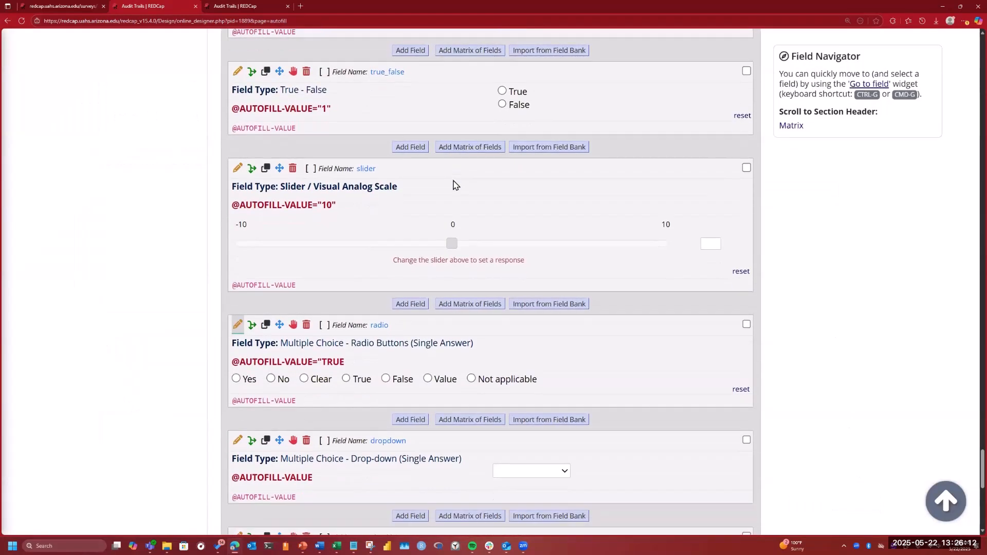
scroll(454, 194, down, 2)
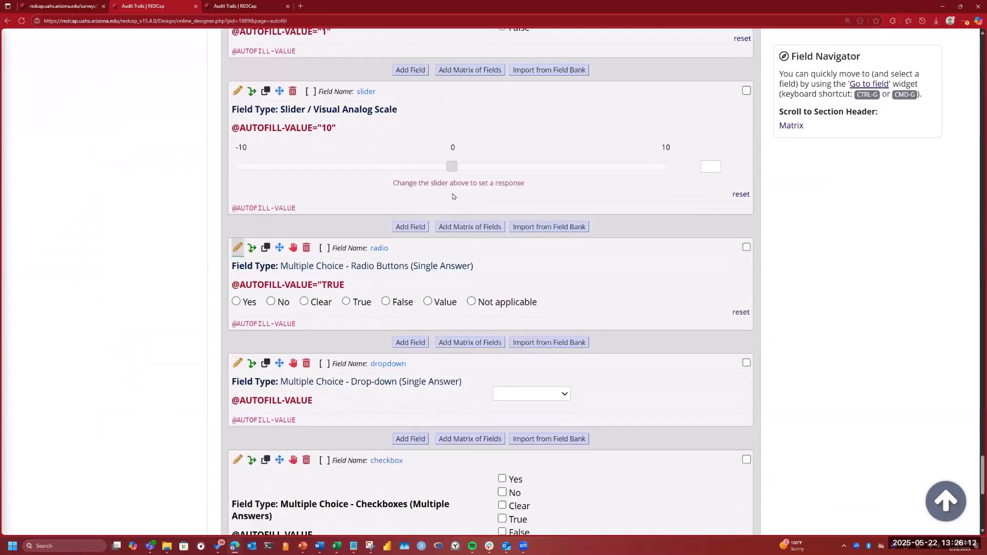
click(237, 365)
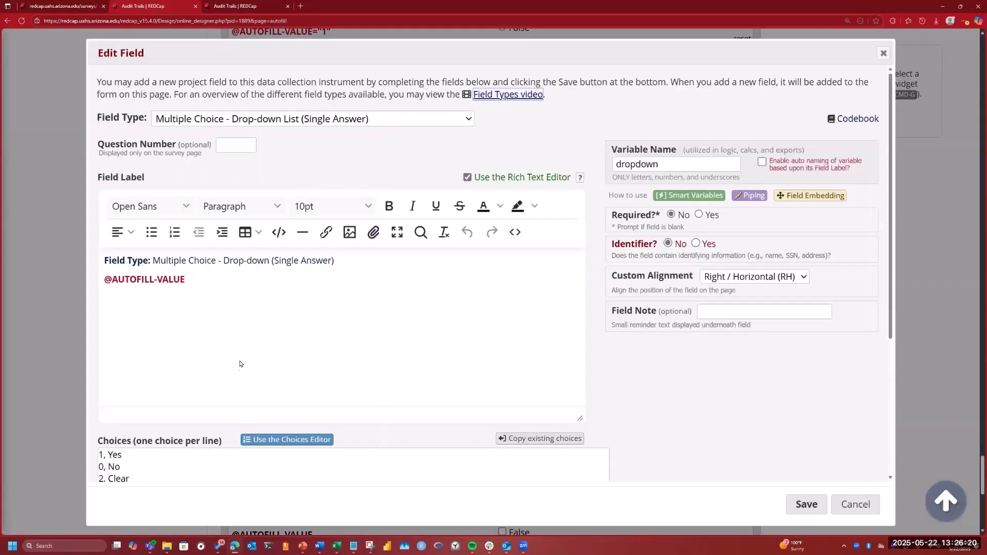
scroll(239, 362, down, 2)
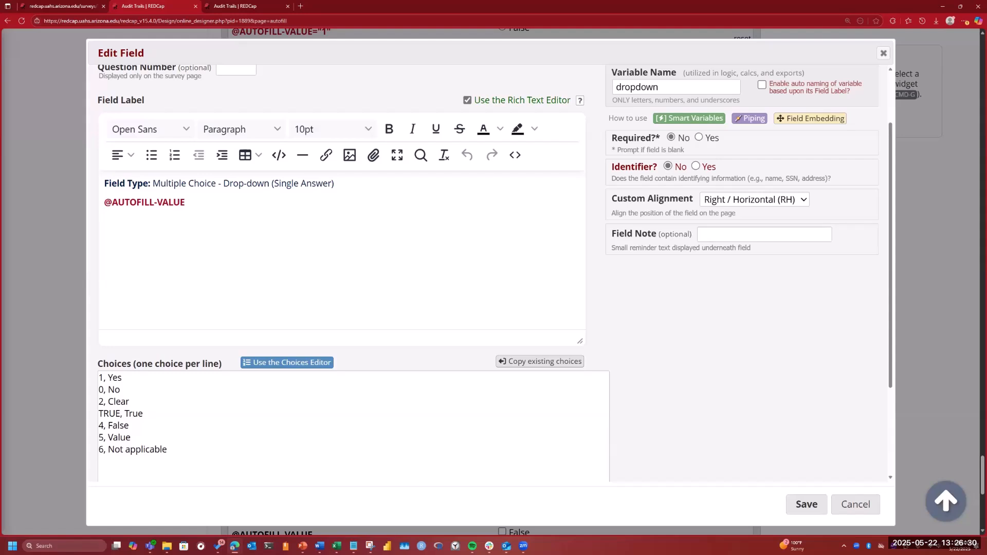
scroll(313, 434, down, 3)
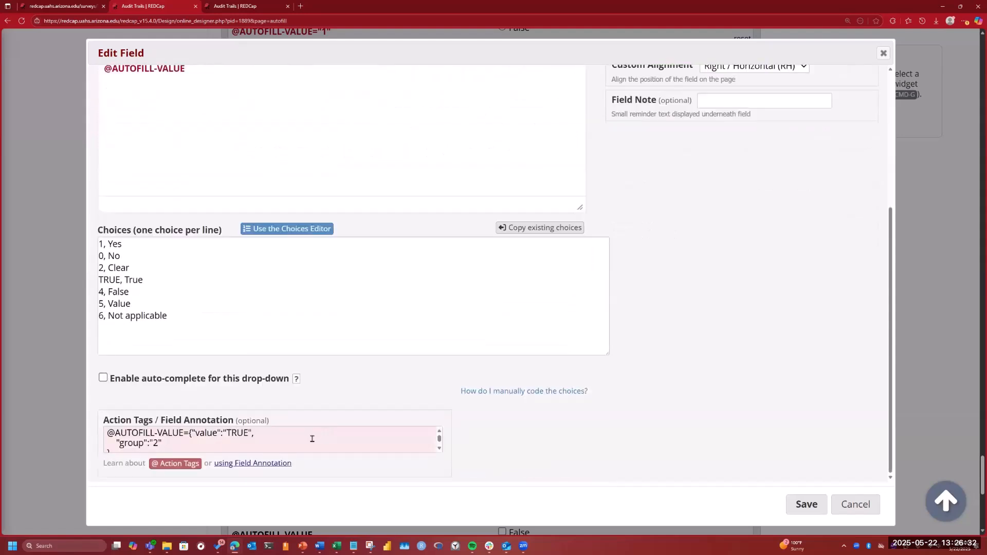
click(312, 439)
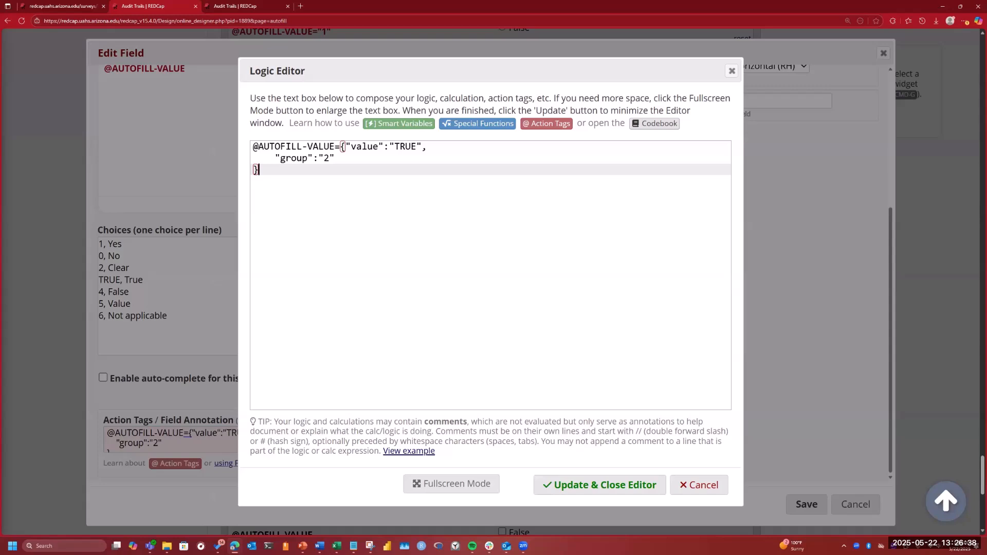
key(Return)
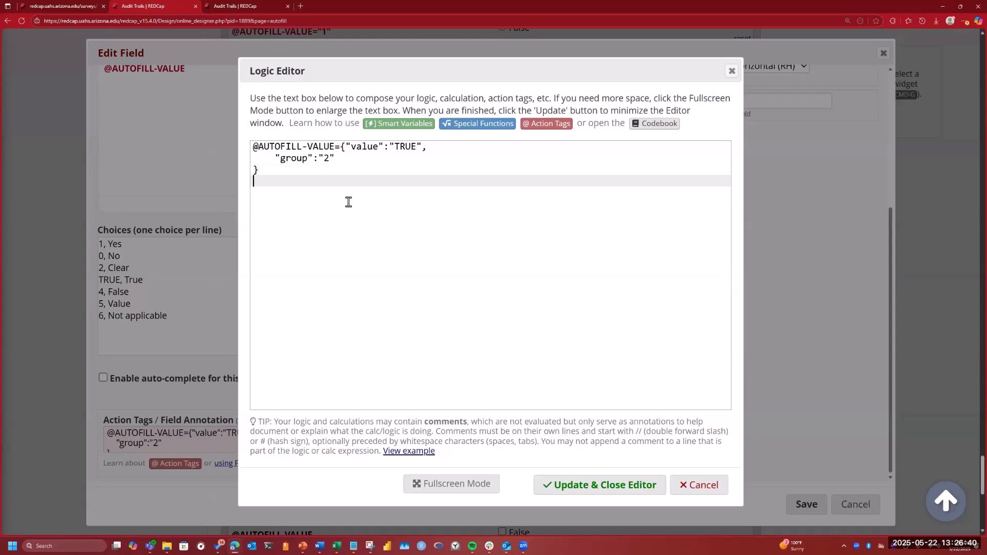
text(@AT)
key(BackSpace)
text(UTOTAB)
click(562, 484)
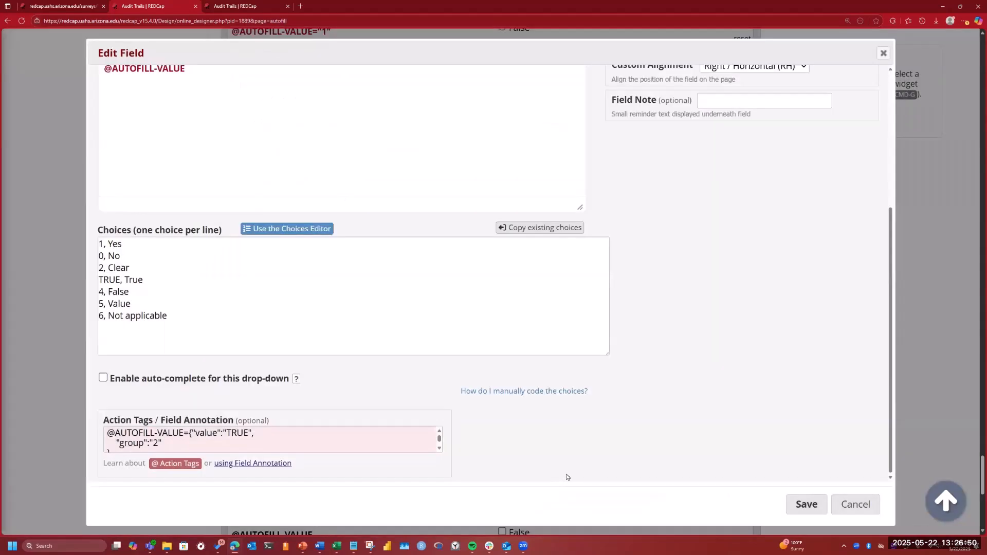
click(807, 504)
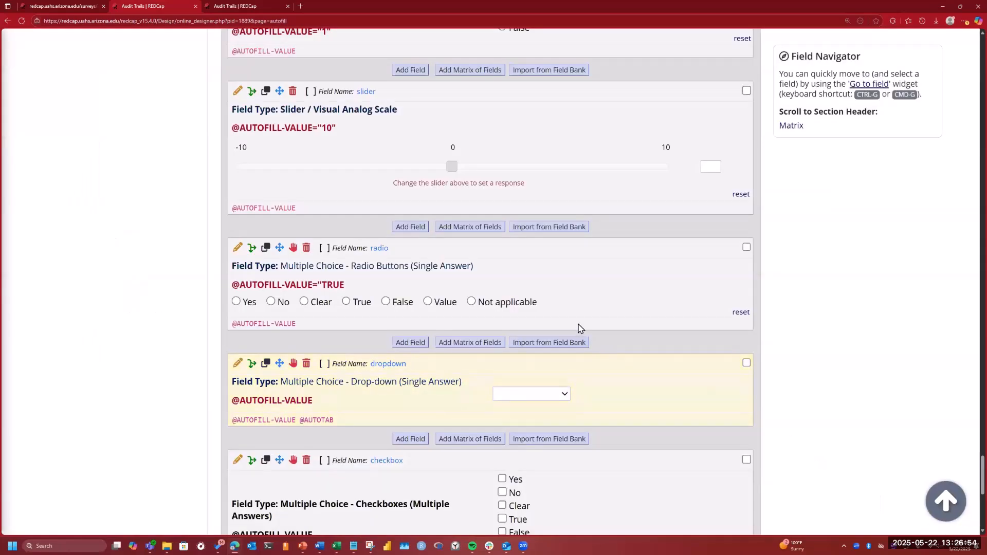
Examine the checkbox field's action tags in the Logic Editor, and close both editors without saving
scroll(580, 328, down, 3)
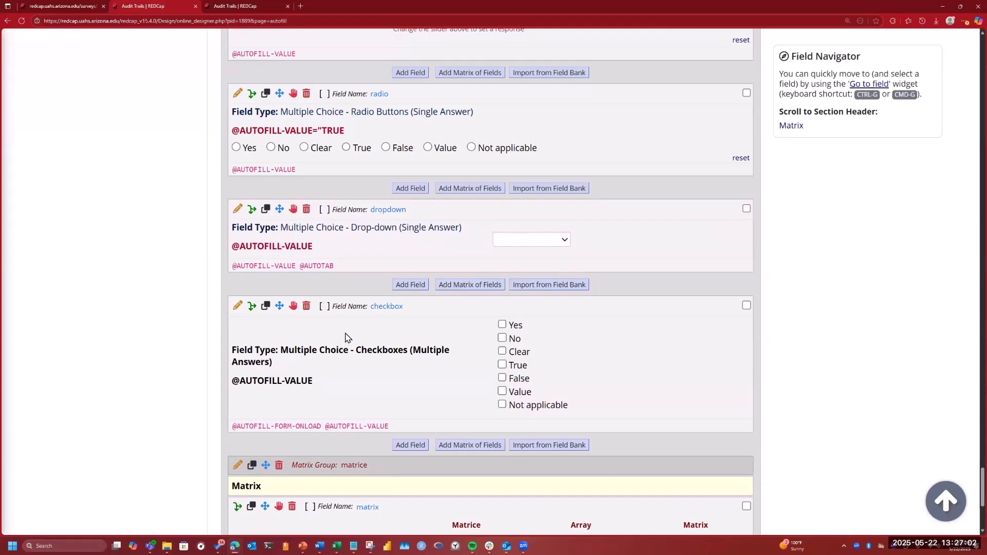
scroll(346, 337, down, 1)
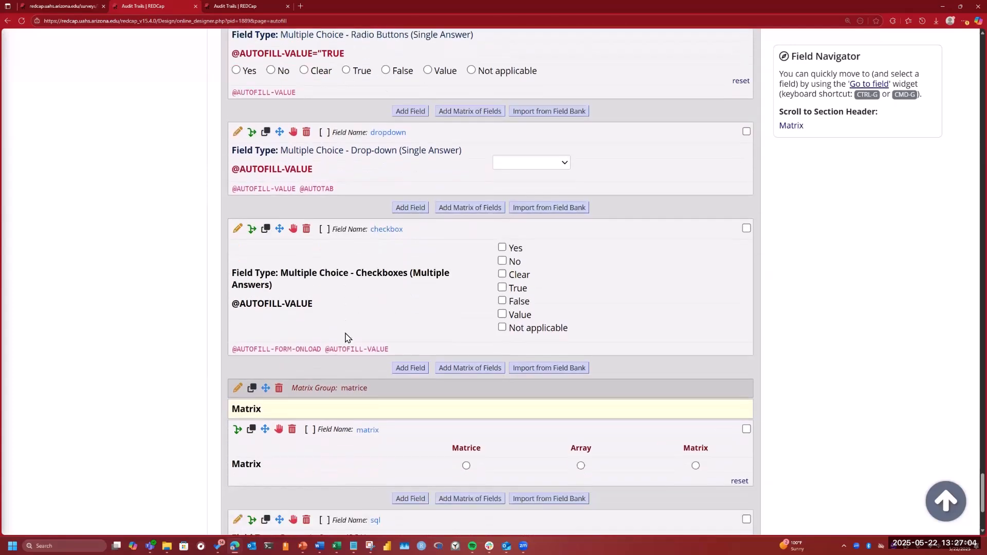
click(237, 230)
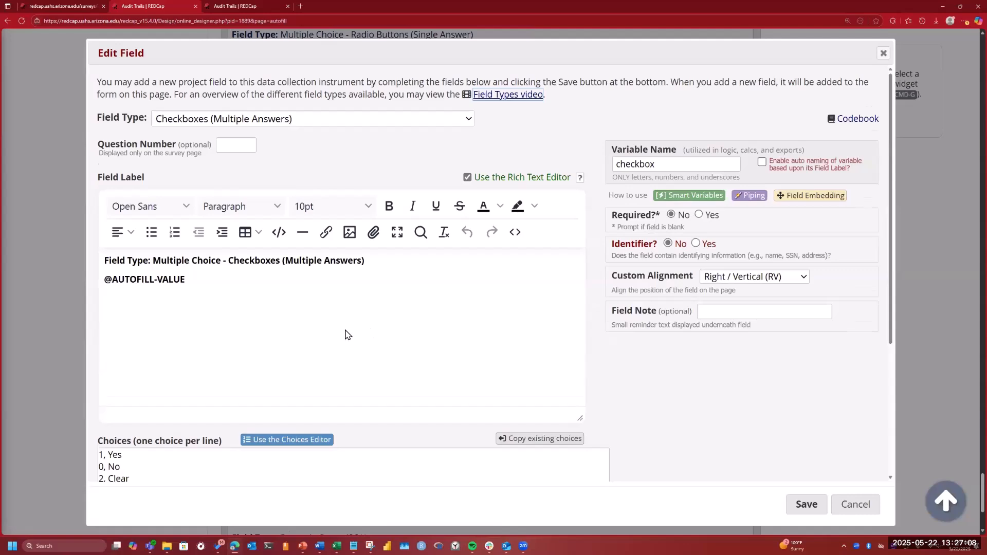
scroll(346, 335, down, 5)
click(349, 358)
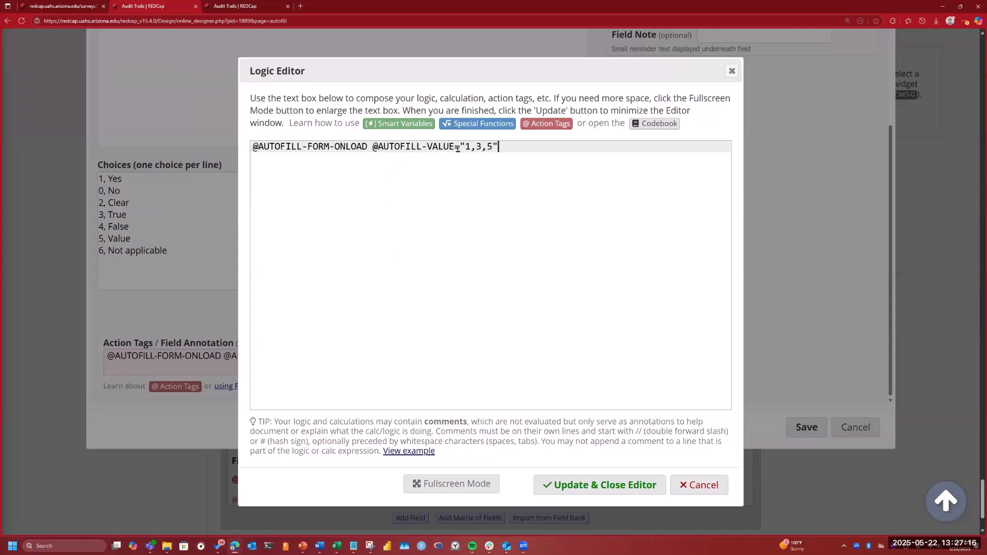
click(706, 485)
click(834, 431)
Open the matrice matrix group for editing, inspect the matrix row's field annotation, and cancel without saving
scroll(662, 409, down, 3)
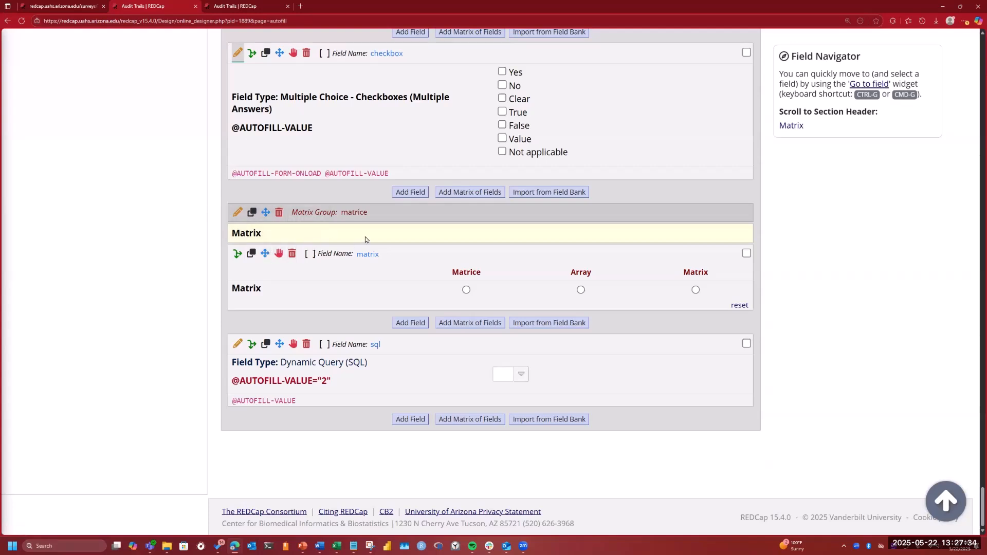
click(237, 213)
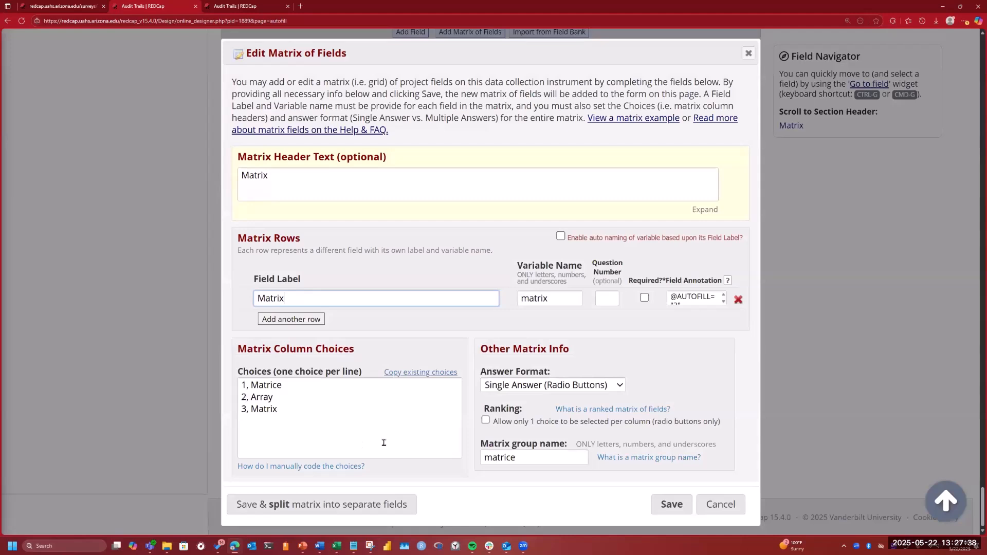
click(698, 300)
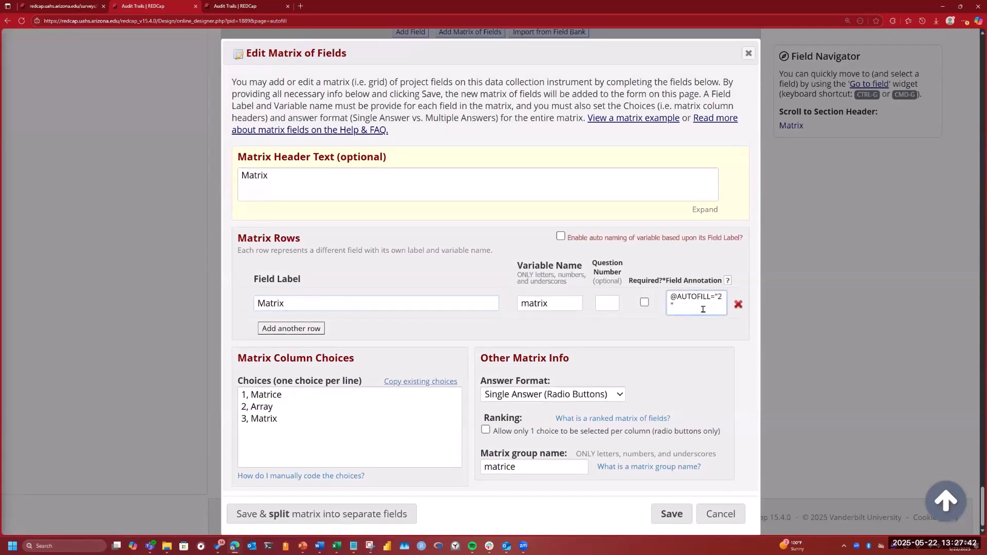
key(ctrl+a)
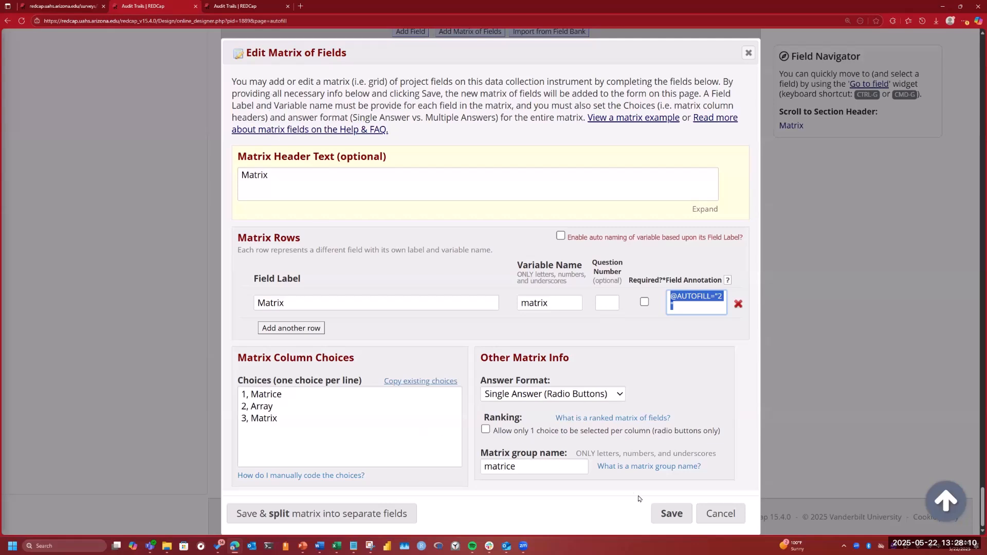
click(732, 515)
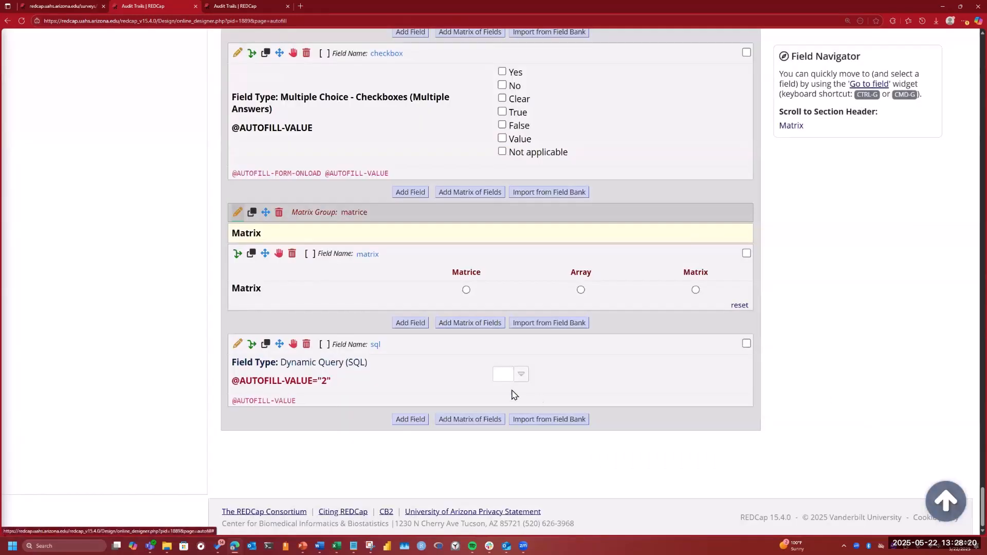
Examine the sql field's label, query box and action tag in its editor, and close it without saving
click(239, 345)
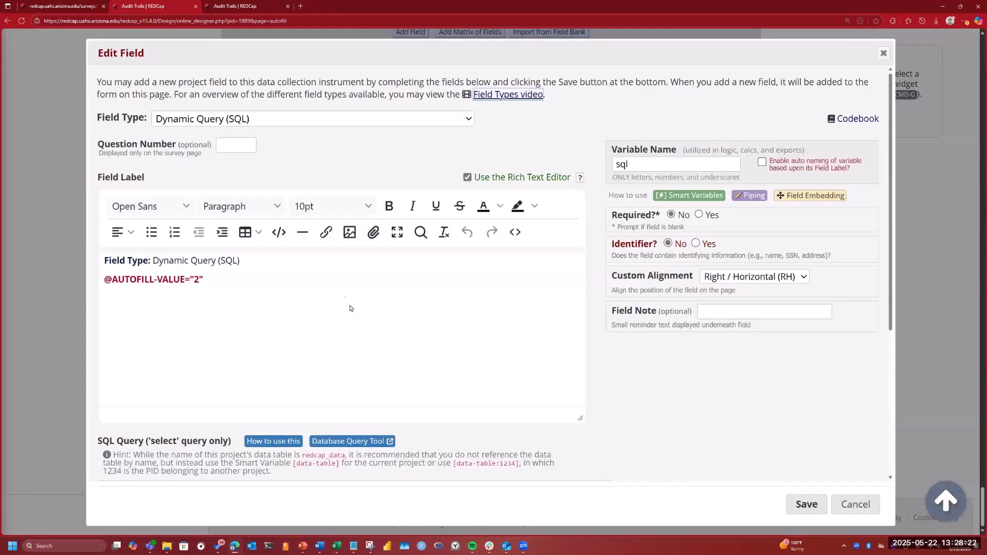
drag(204, 279, 98, 251)
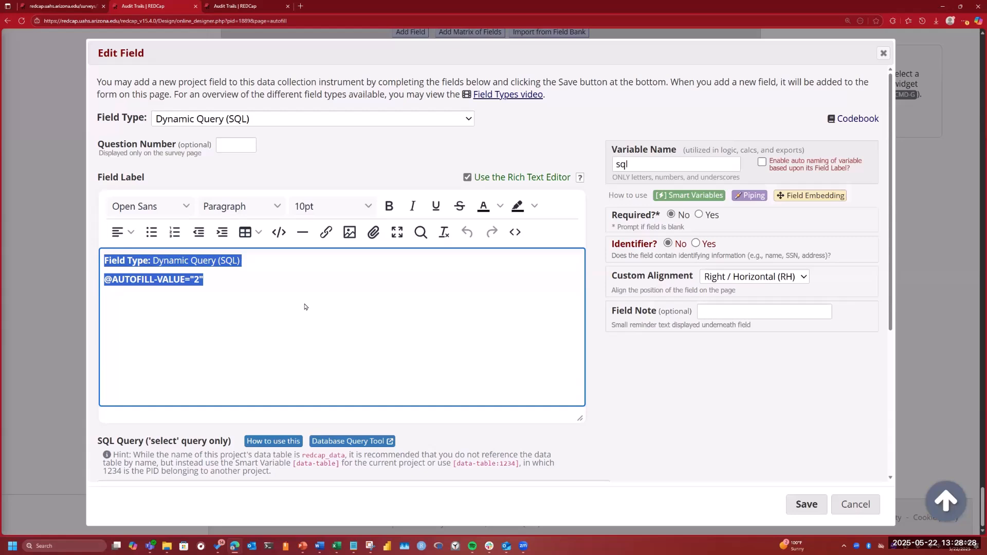
click(452, 364)
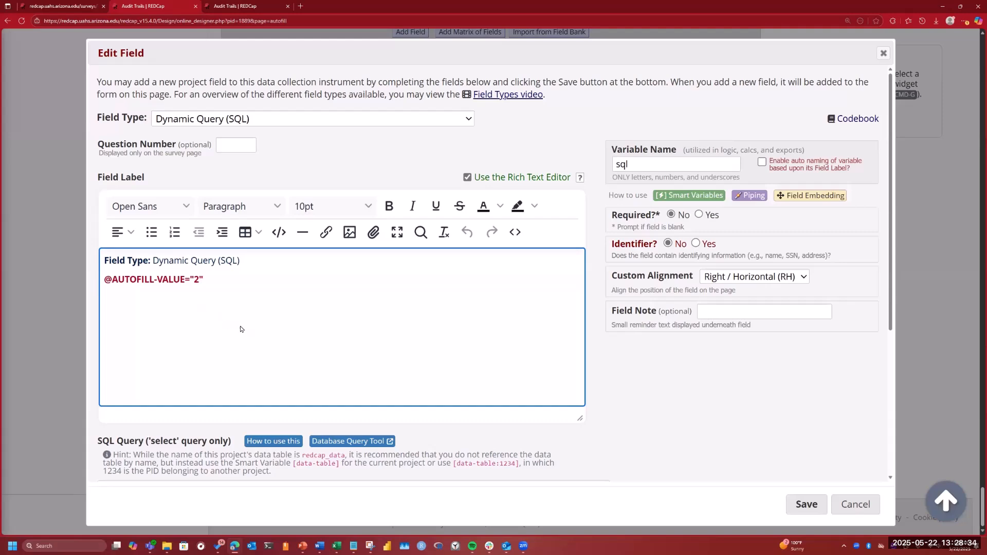
scroll(281, 342, down, 3)
scroll(490, 374, down, 2)
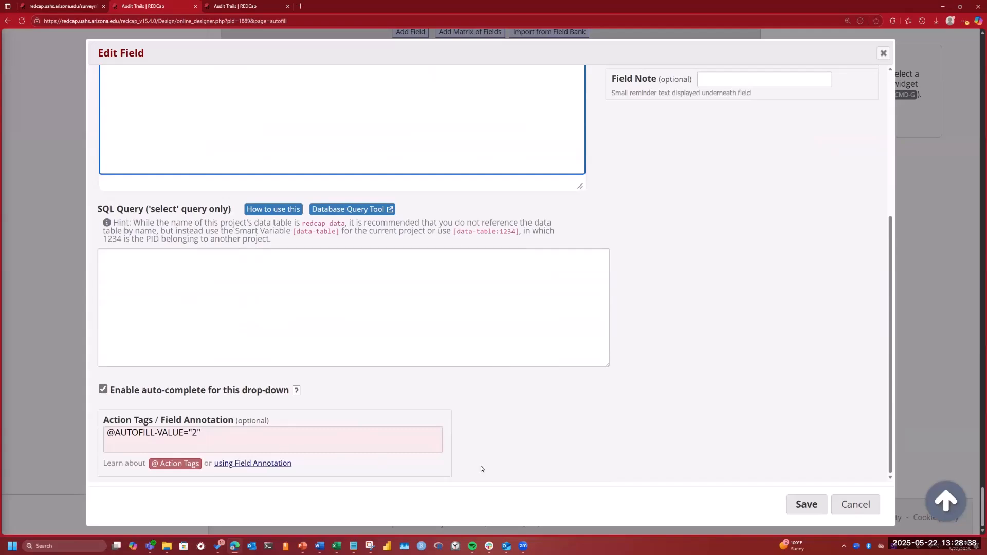
click(856, 506)
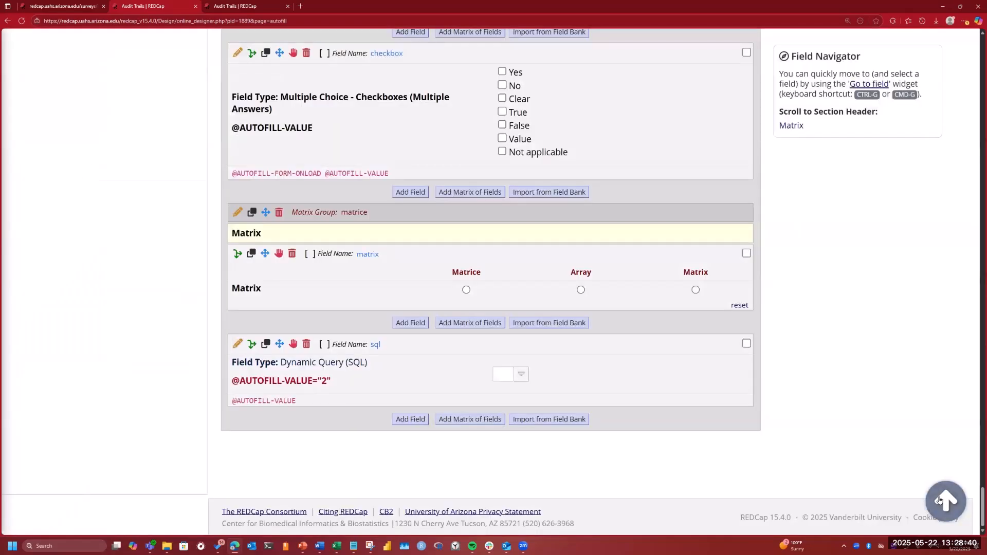
Switch to the open data entry form of My First Instrument for record 1 and run REDCap's built-in Auto-fill form
click(945, 501)
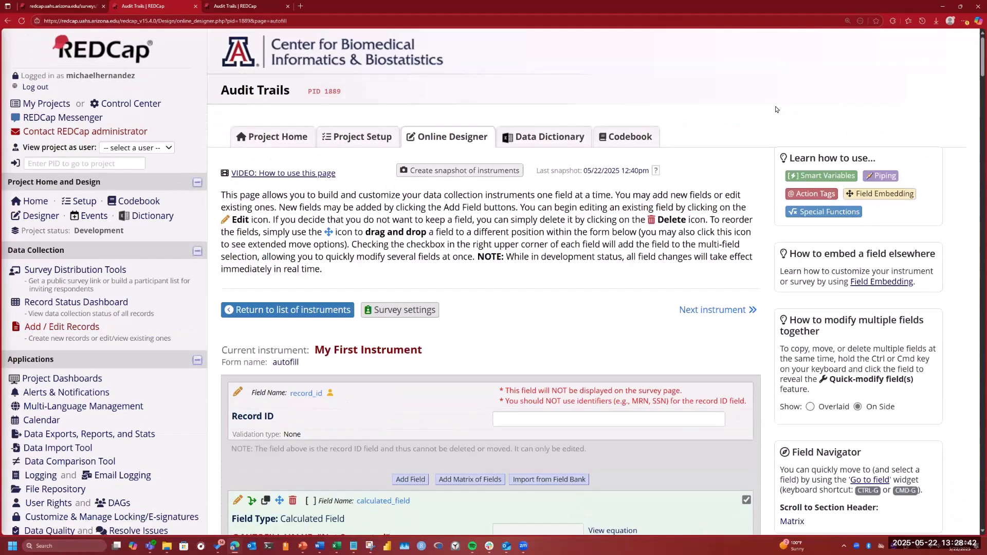
click(230, 5)
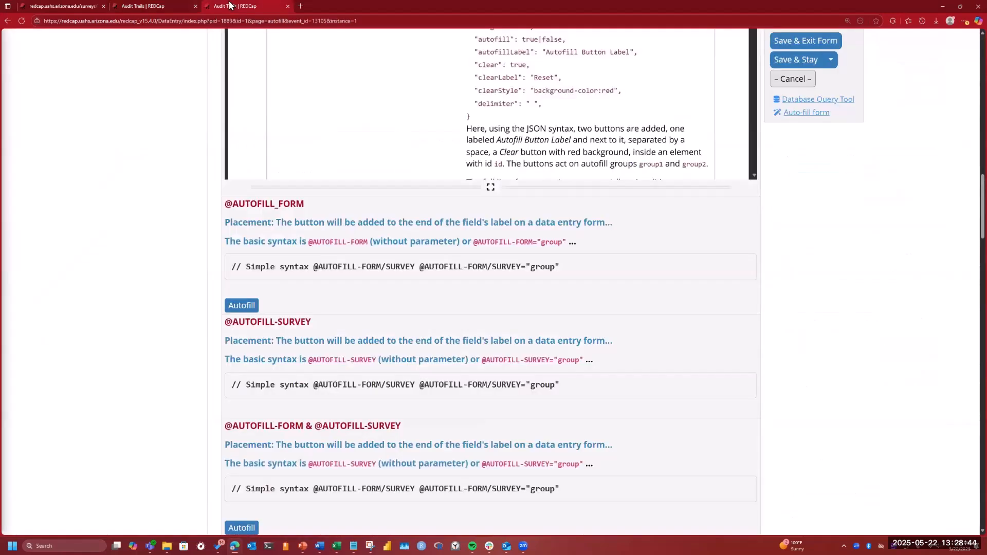
scroll(463, 334, up, 3)
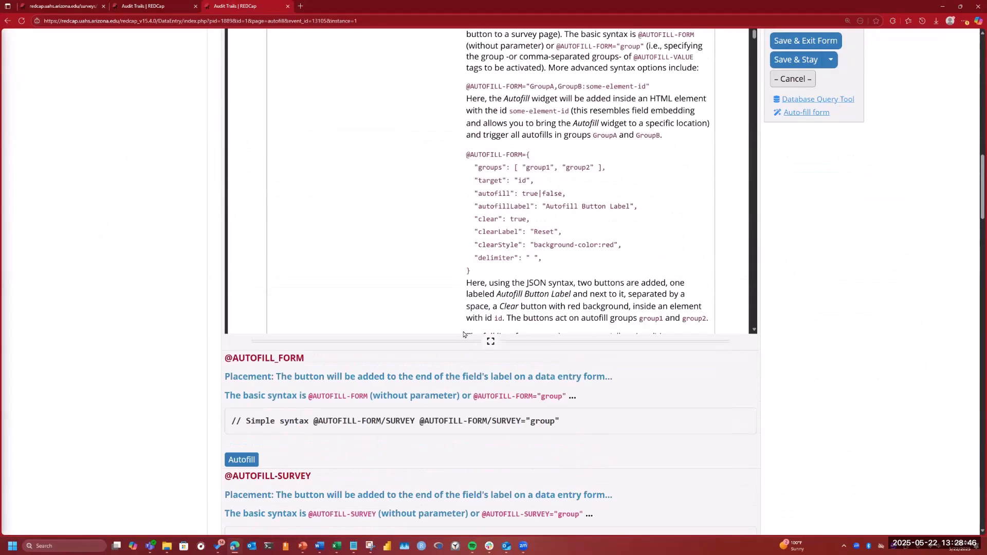
scroll(463, 335, up, 10)
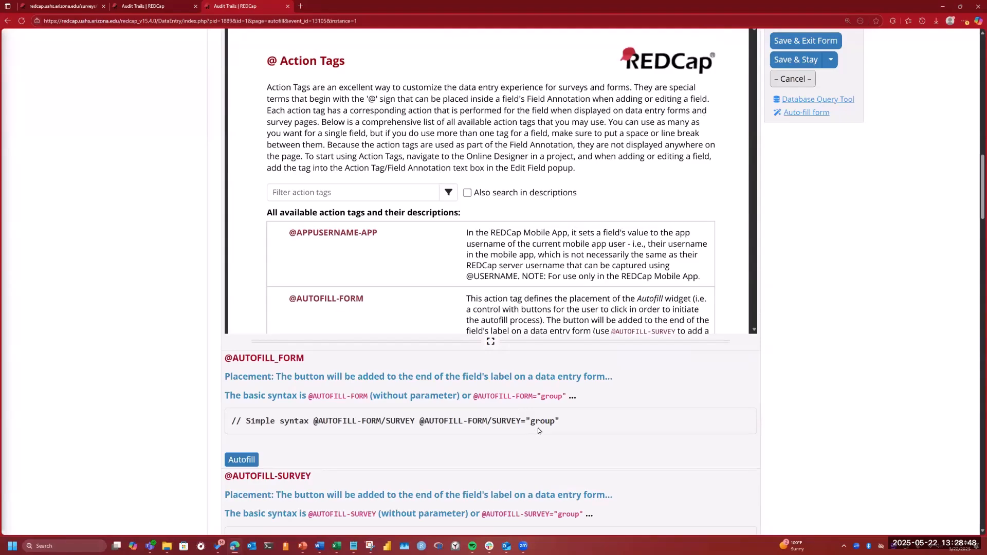
scroll(539, 431, up, 3)
scroll(539, 431, up, 5)
scroll(539, 431, down, 10)
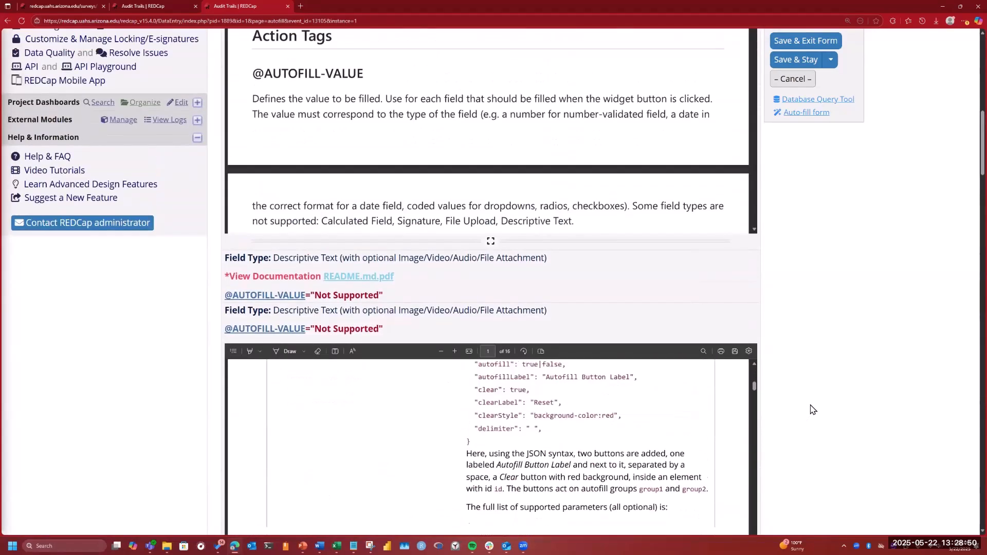
scroll(813, 410, down, 5)
scroll(624, 374, up, 4)
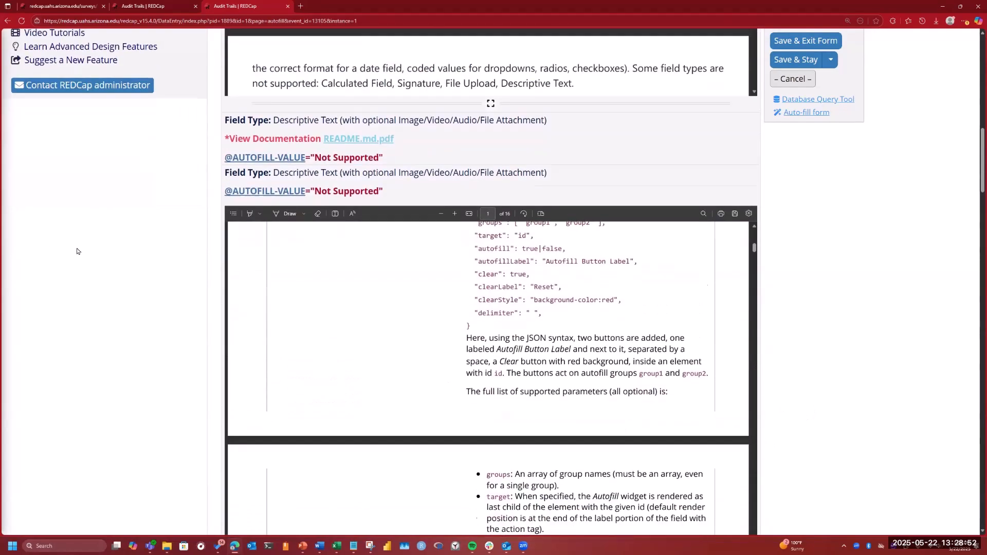
scroll(77, 251, up, 10)
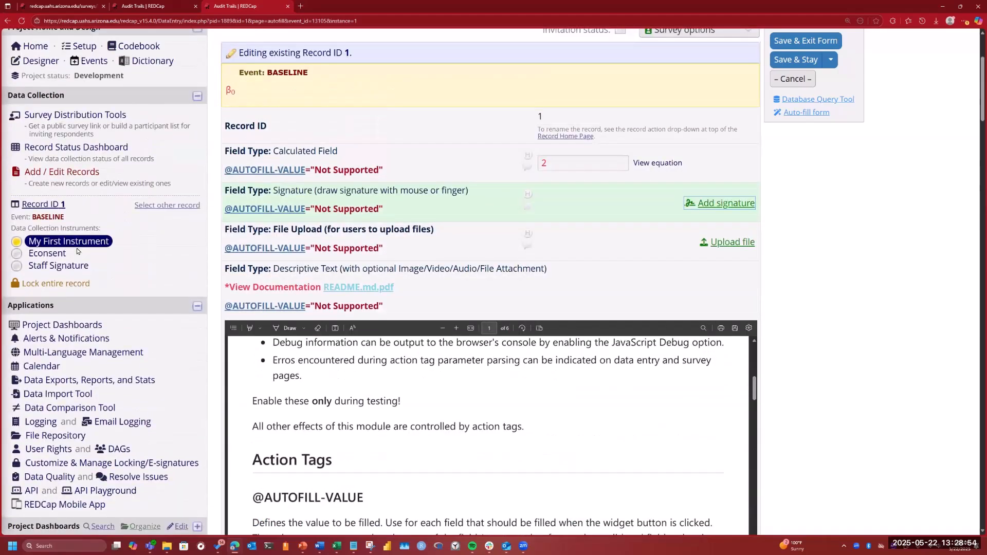
scroll(81, 251, up, 4)
scroll(82, 251, down, 4)
scroll(89, 251, down, 20)
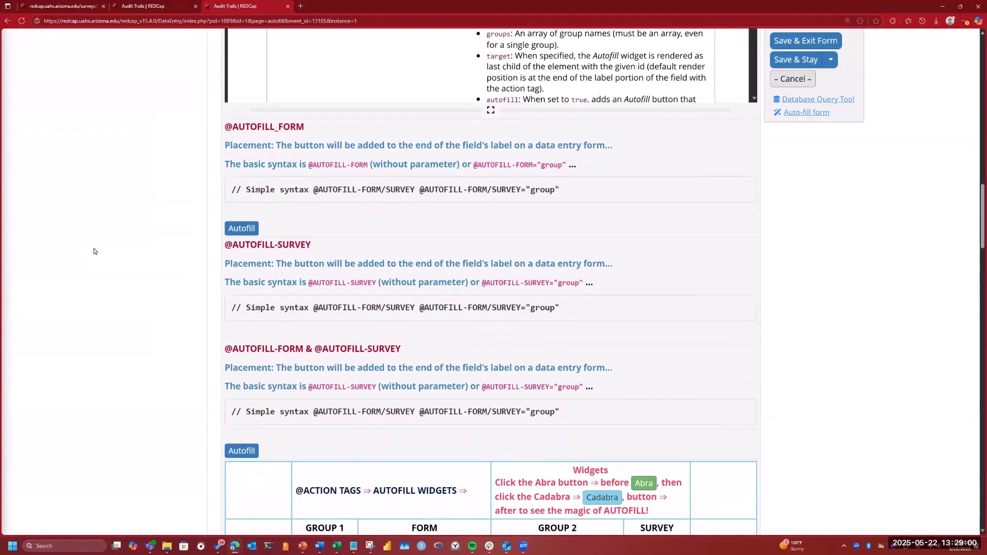
click(807, 112)
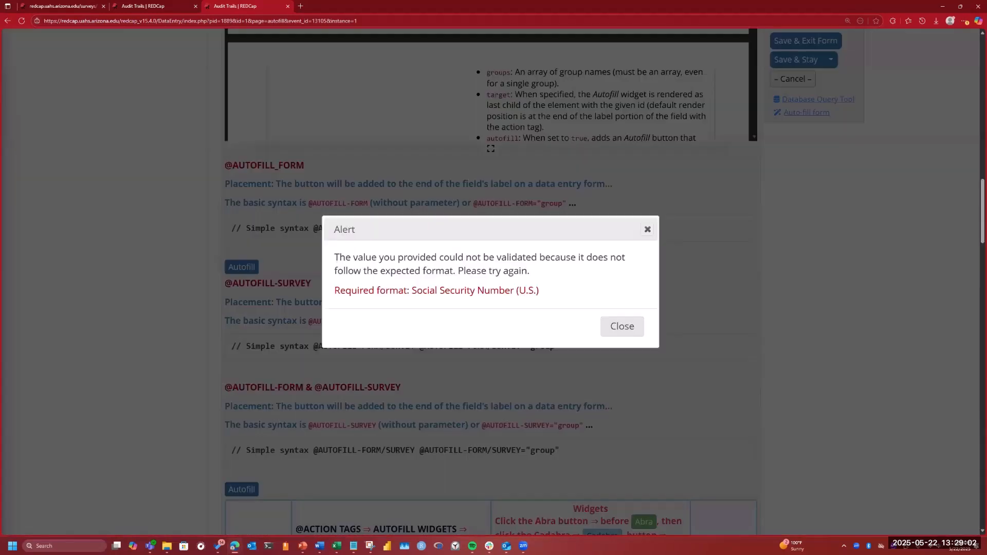
Examine the auto-filled form for the entry that breaks the Social Security Number format, and dismiss the validation alert
scroll(69, 275, down, 20)
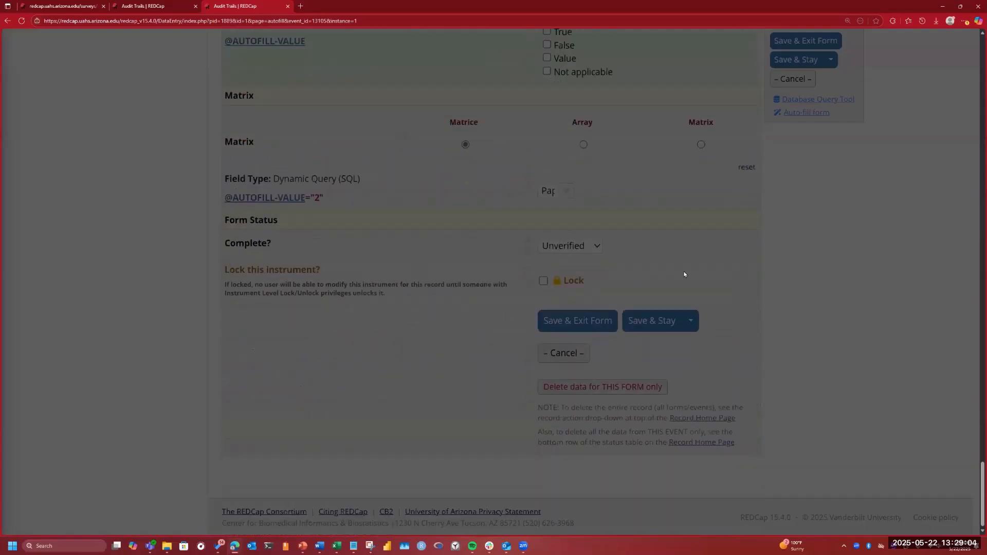
scroll(684, 274, up, 20)
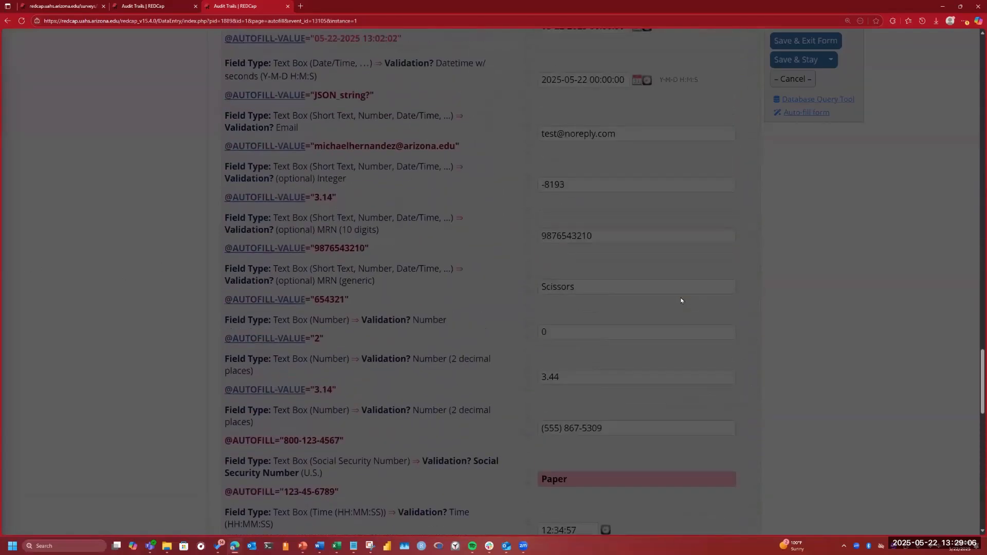
scroll(682, 301, up, 10)
scroll(681, 306, down, 9)
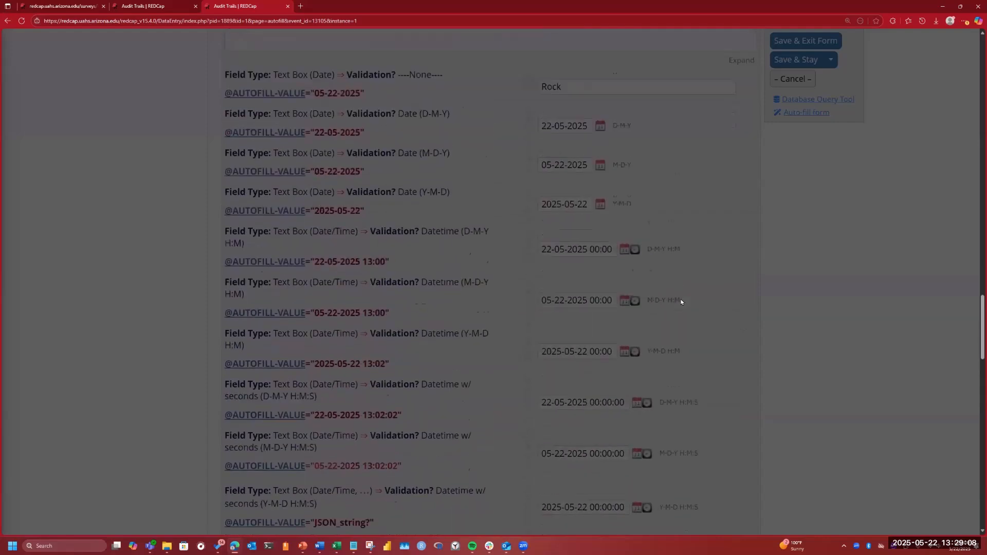
scroll(682, 309, down, 5)
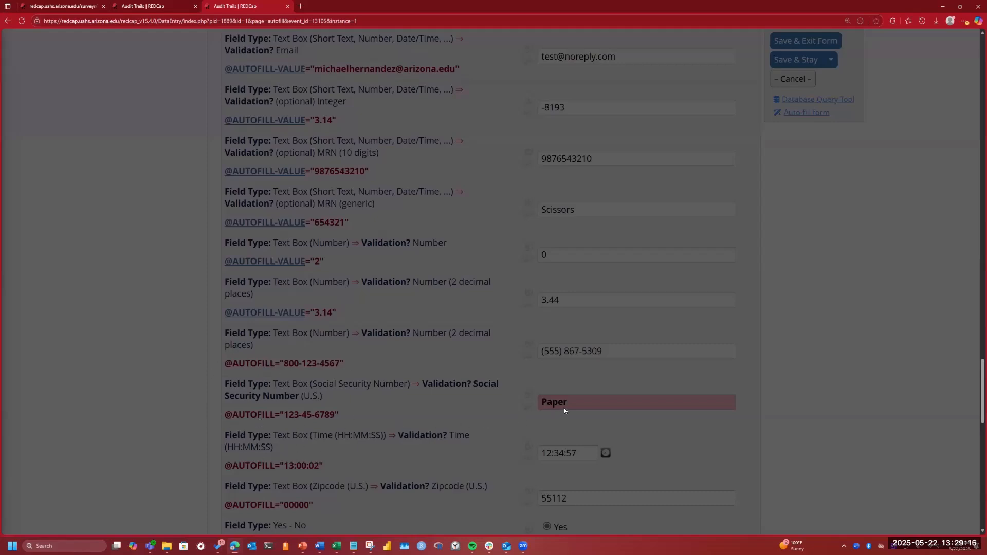
scroll(781, 302, up, 20)
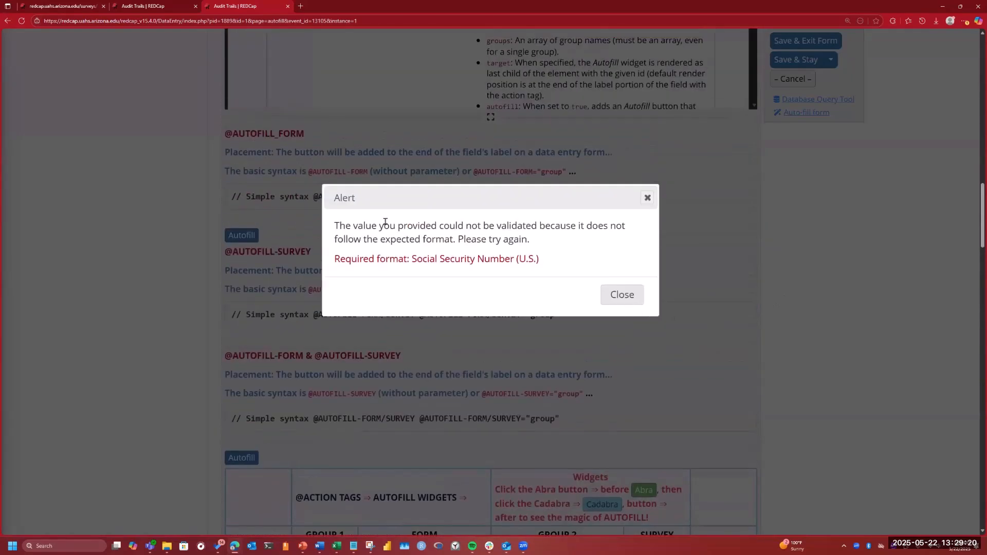
click(619, 304)
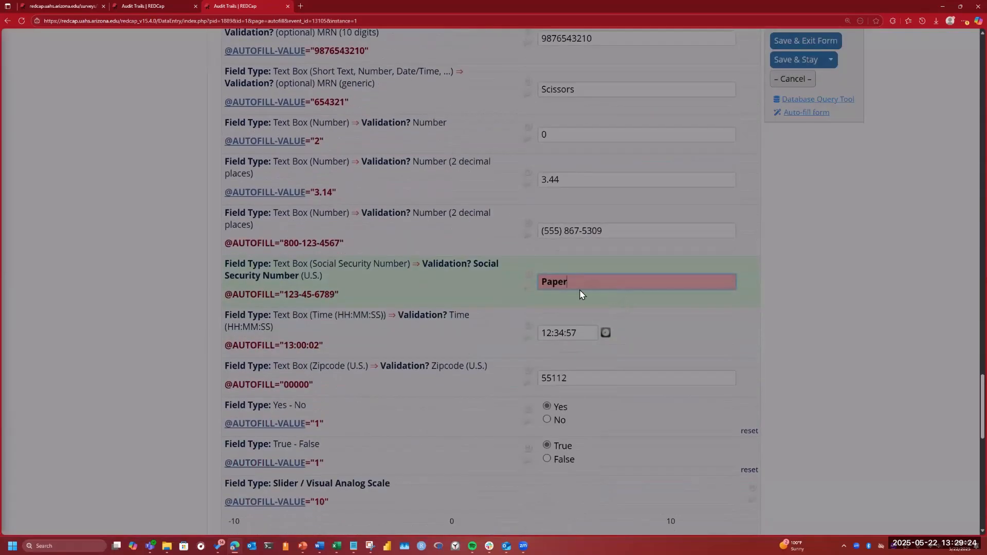
Replace "Paper" in the Social Security Number field with a number in the required format, and dismiss the invalid value alert
key(BackSpace)
key(BackSpace)
key(BackSpace)
key(BackSpace)
key(BackSpace)
text(123)
scroll(757, 268, up, 8)
scroll(757, 272, down, 6)
scroll(717, 287, up, 15)
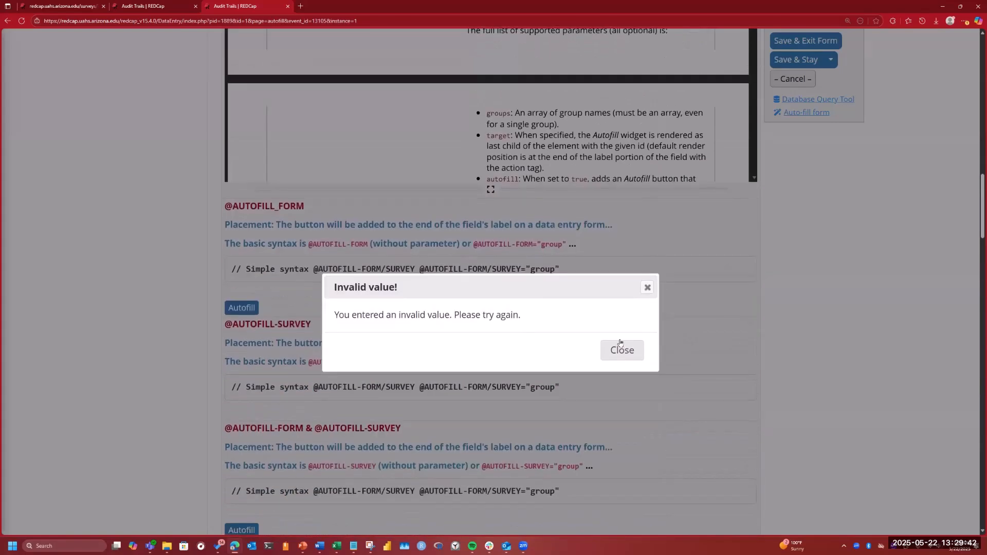
click(617, 354)
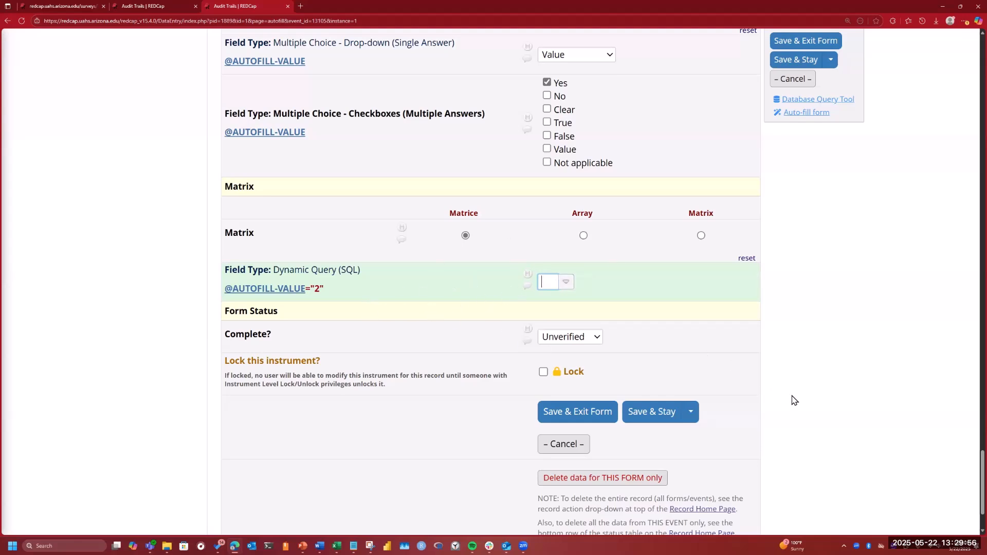
Examine the built-in Auto-fill form results in the choice, date and short text fields, ending at the Autofill widgets table
scroll(909, 443, up, 3)
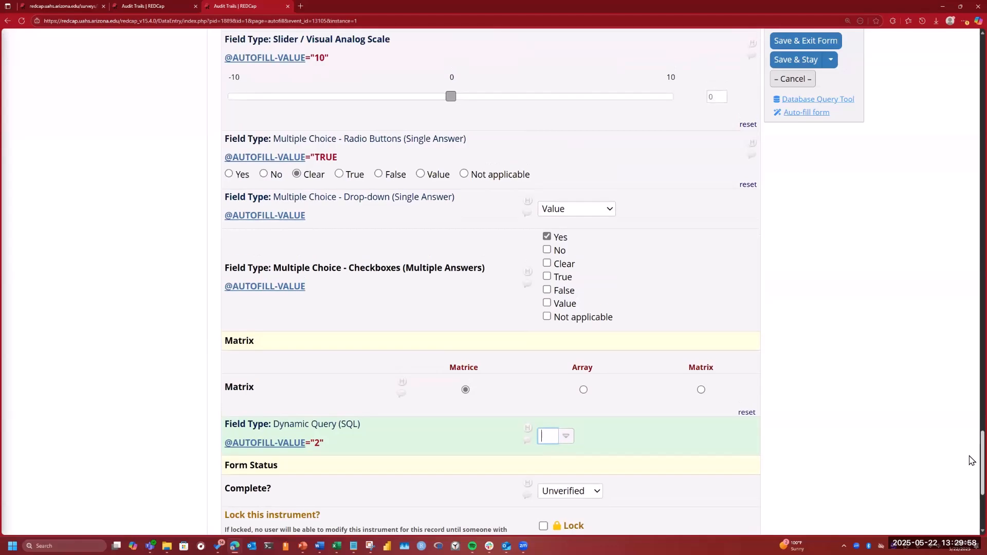
drag(983, 457, 983, 238)
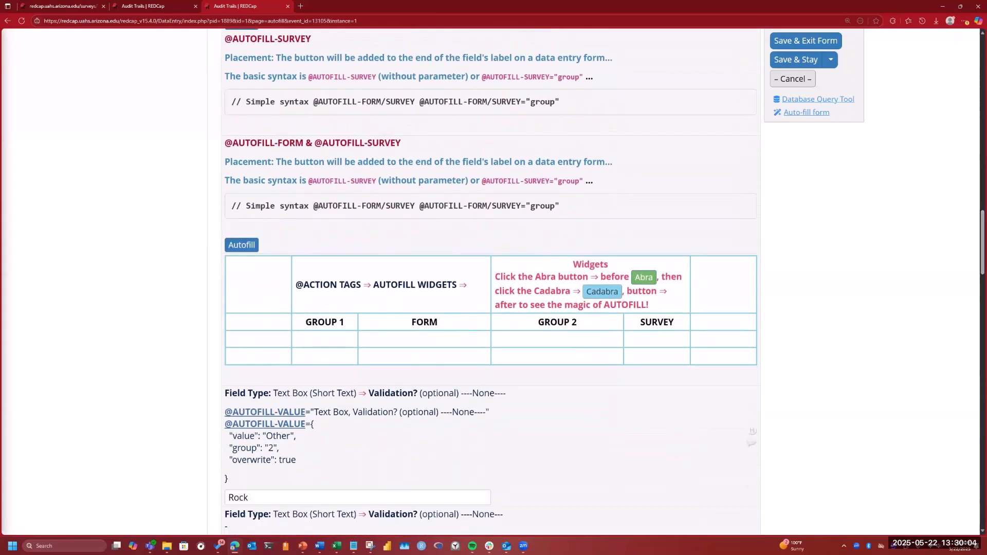
scroll(965, 269, up, 3)
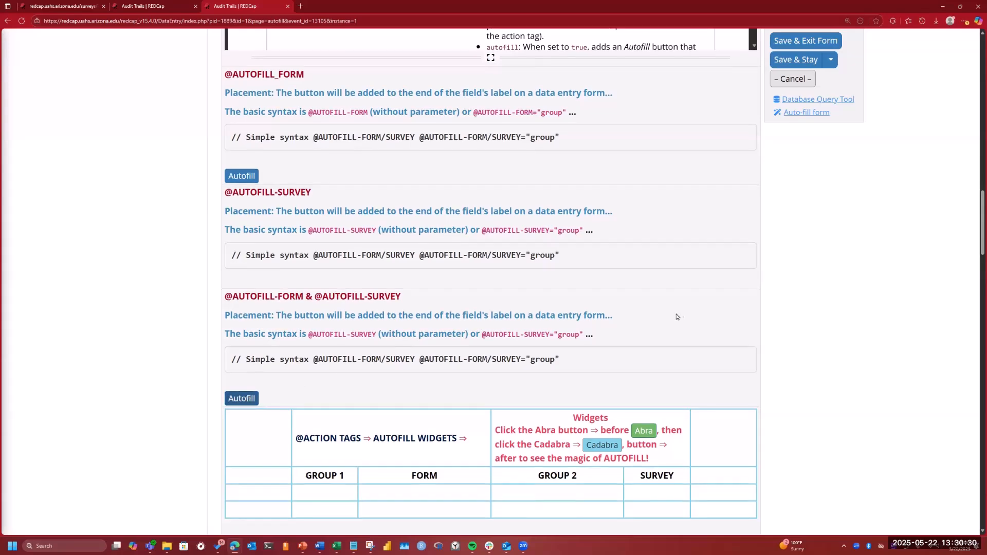
scroll(864, 389, down, 4)
scroll(863, 388, down, 7)
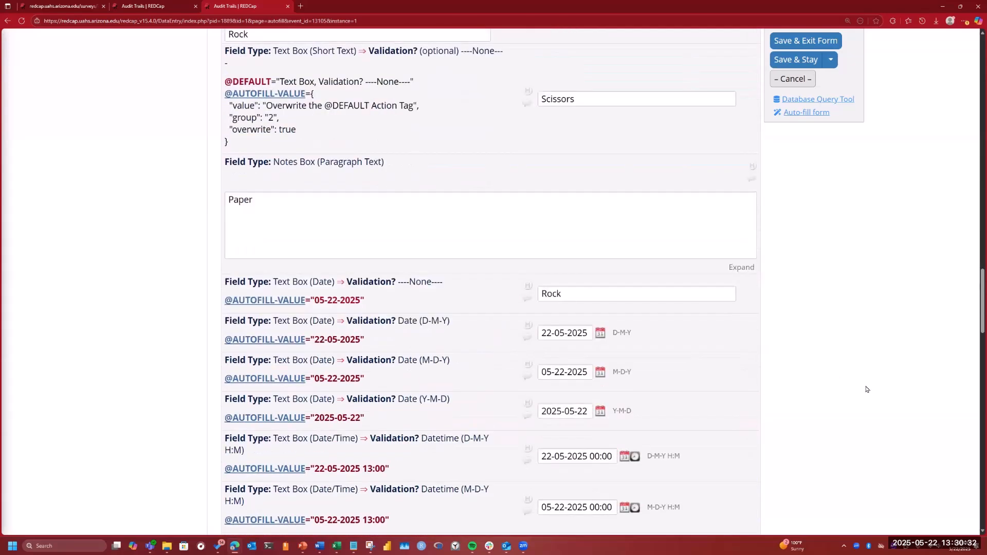
scroll(866, 389, up, 4)
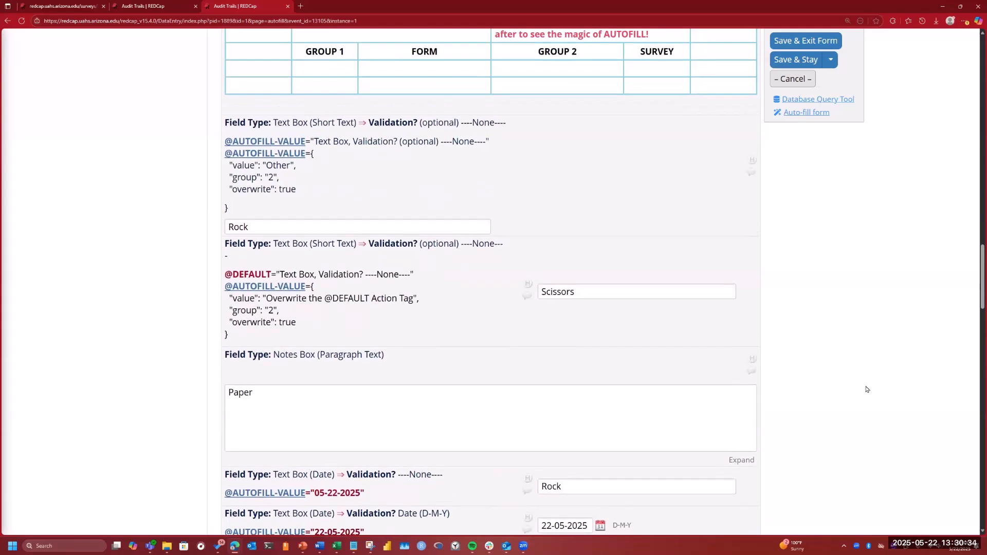
scroll(717, 247, up, 1)
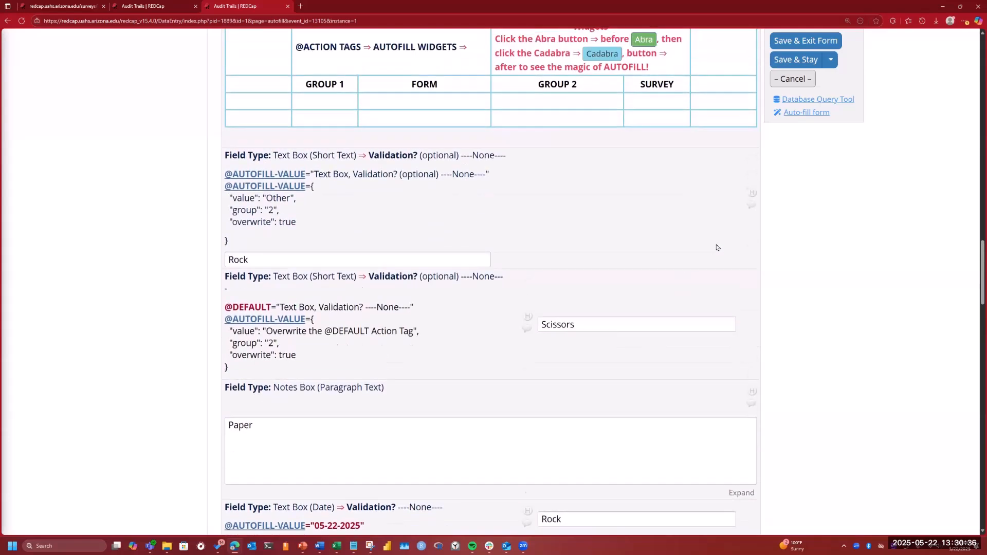
scroll(717, 247, up, 1)
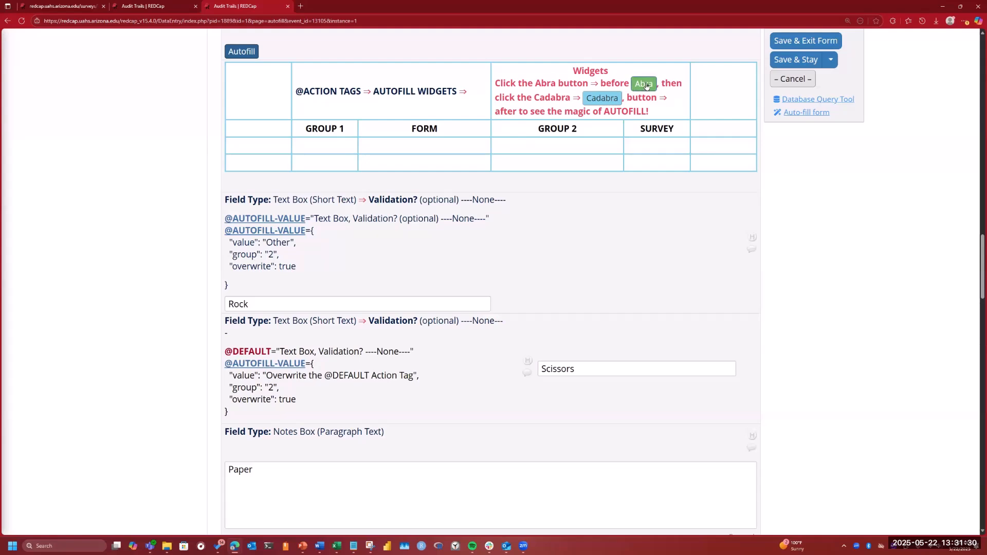
Clear the filled fields with the Cadabra widget and highlight "before" and "after" in the widget instructions
click(613, 99)
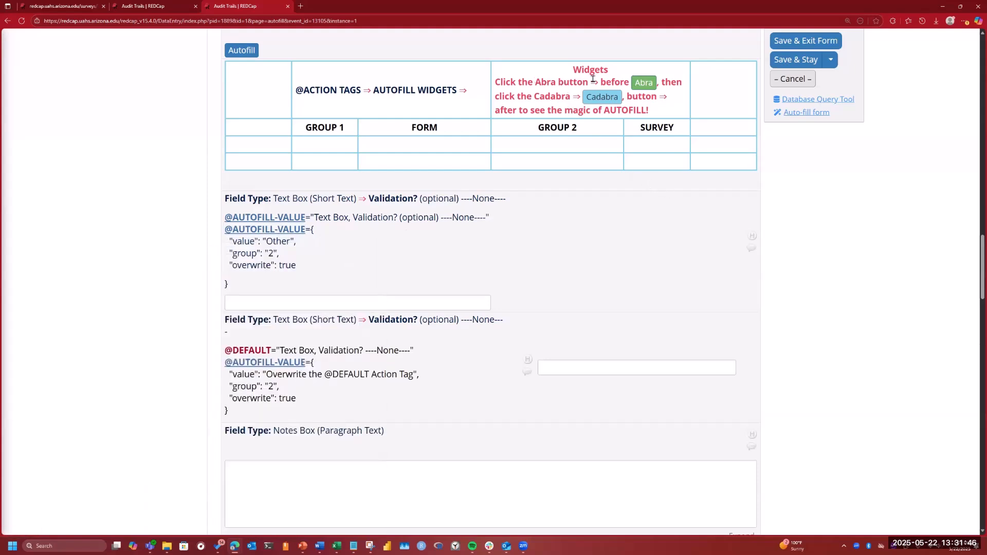
drag(601, 80, 630, 81)
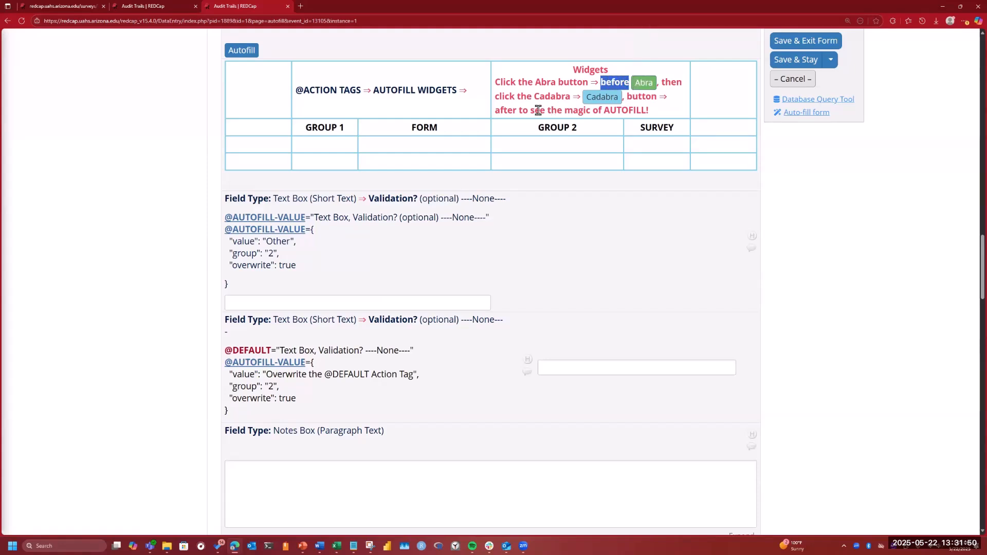
drag(500, 109, 516, 110)
click(562, 179)
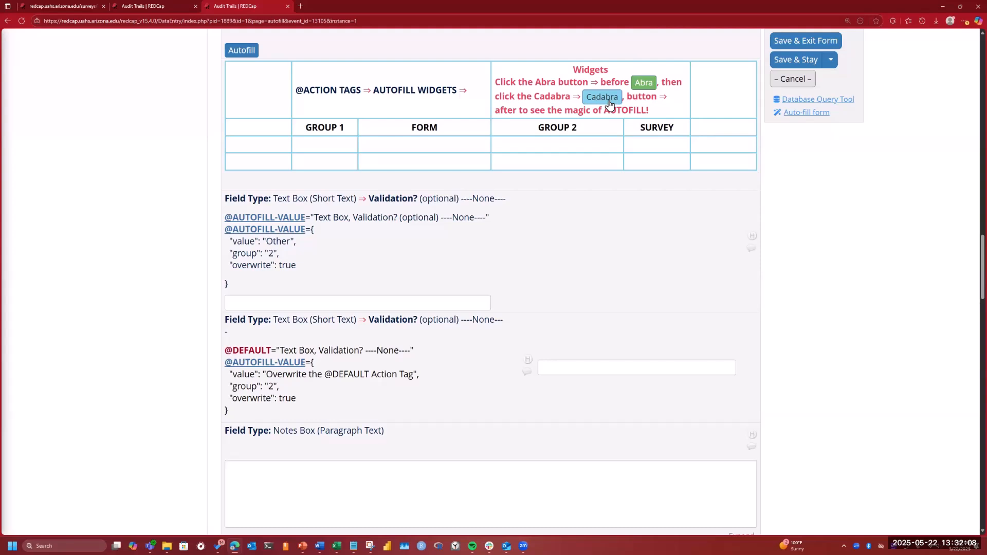
click(643, 88)
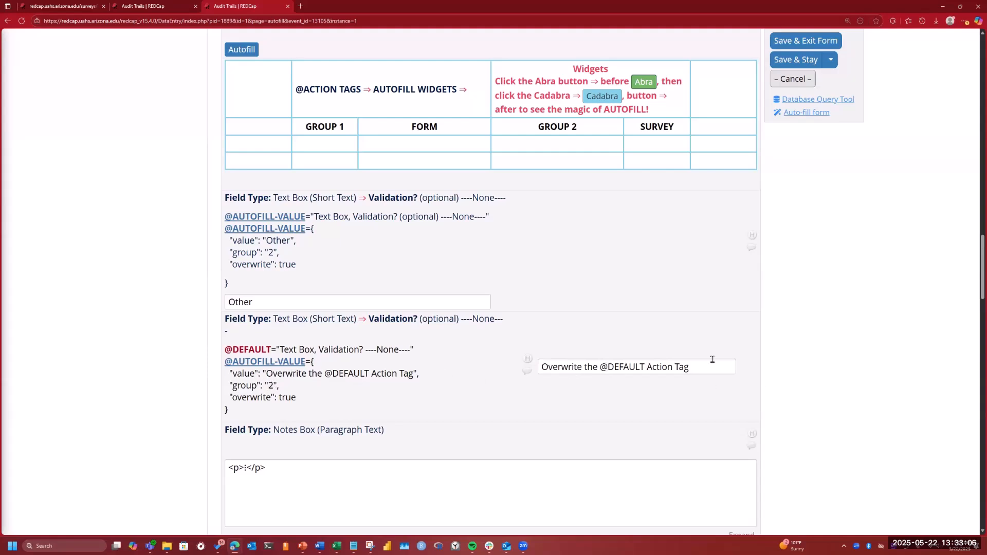
drag(701, 367, 541, 367)
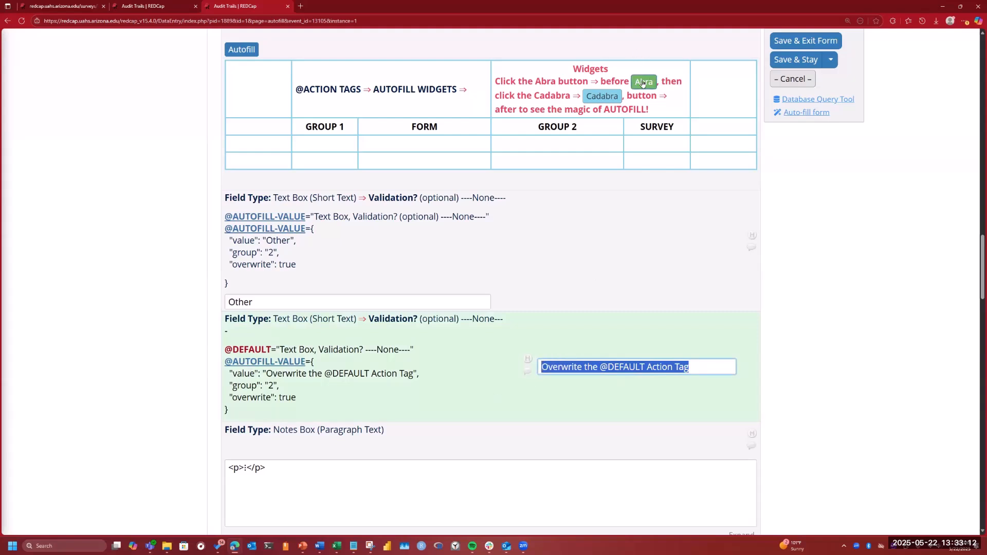
click(591, 100)
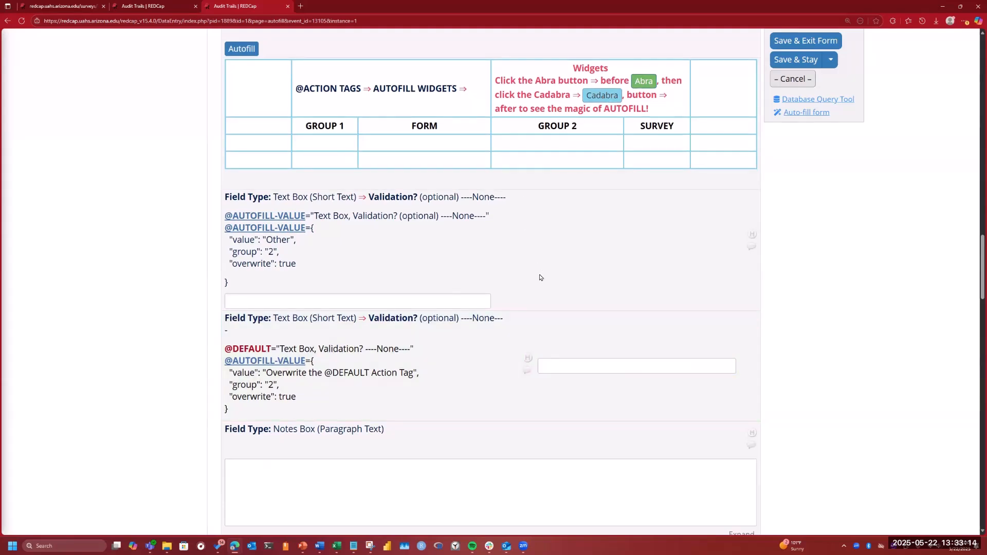
Fill the form with the Autofill widget above the table, and overwrite the group 2 text fields with the Abra widget
click(251, 49)
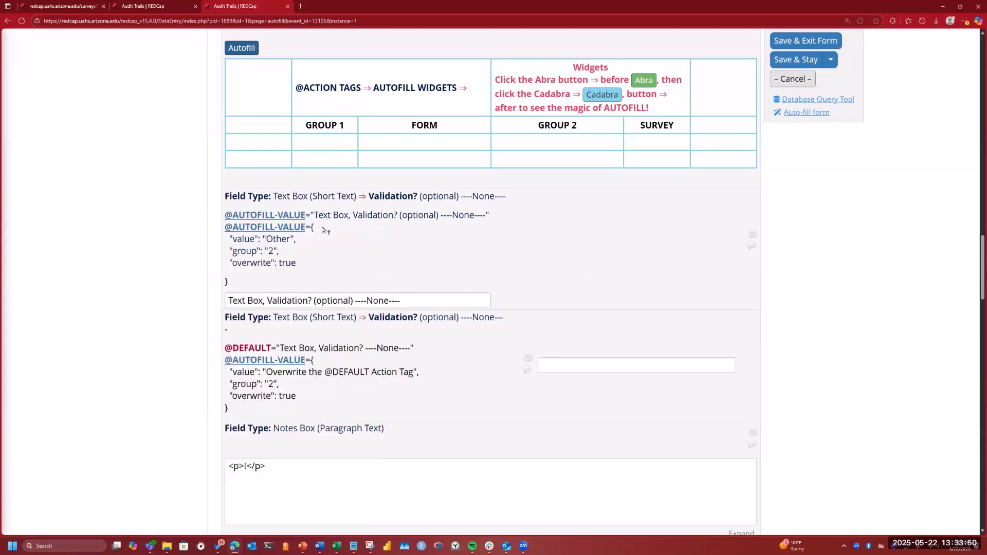
mouse_move(241, 220)
click(650, 84)
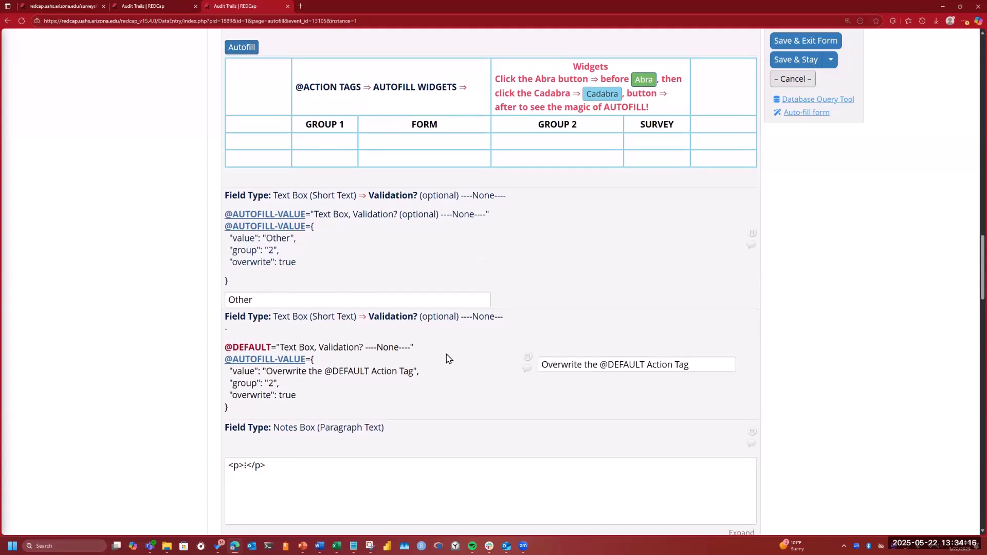
Review the autofilled values from the short text boxes through the date, number, choice and matrix fields to the SQL field
scroll(444, 358, down, 2)
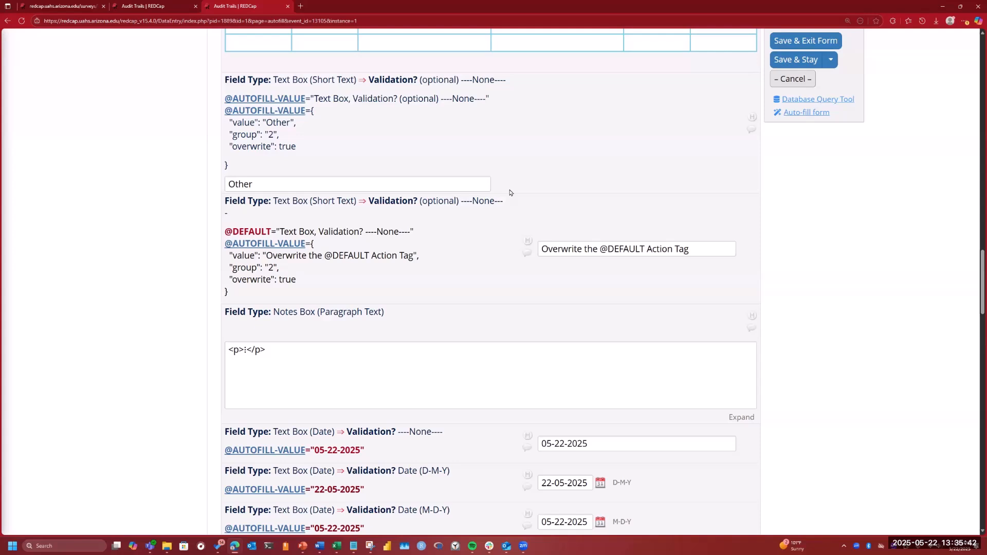
scroll(510, 193, up, 3)
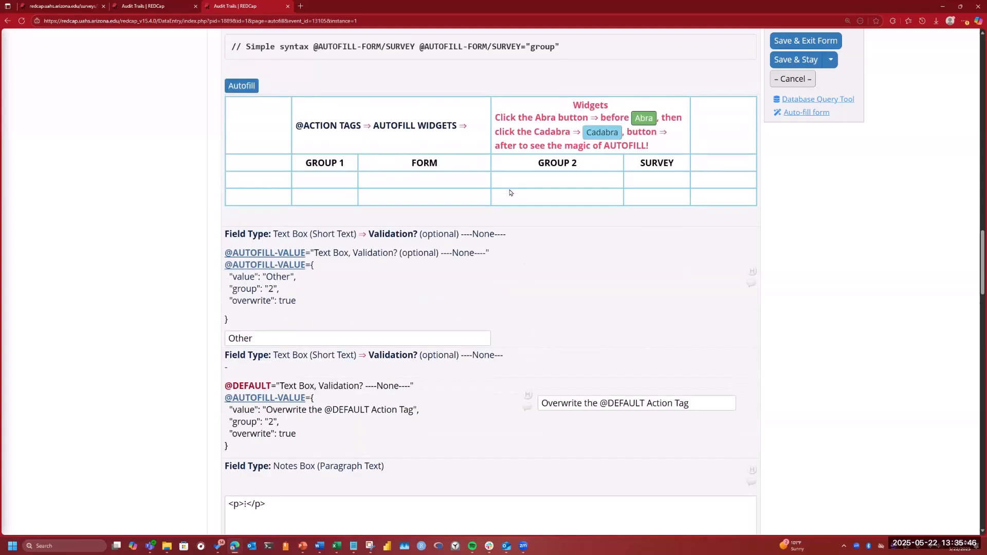
scroll(510, 192, down, 3)
scroll(510, 193, down, 6)
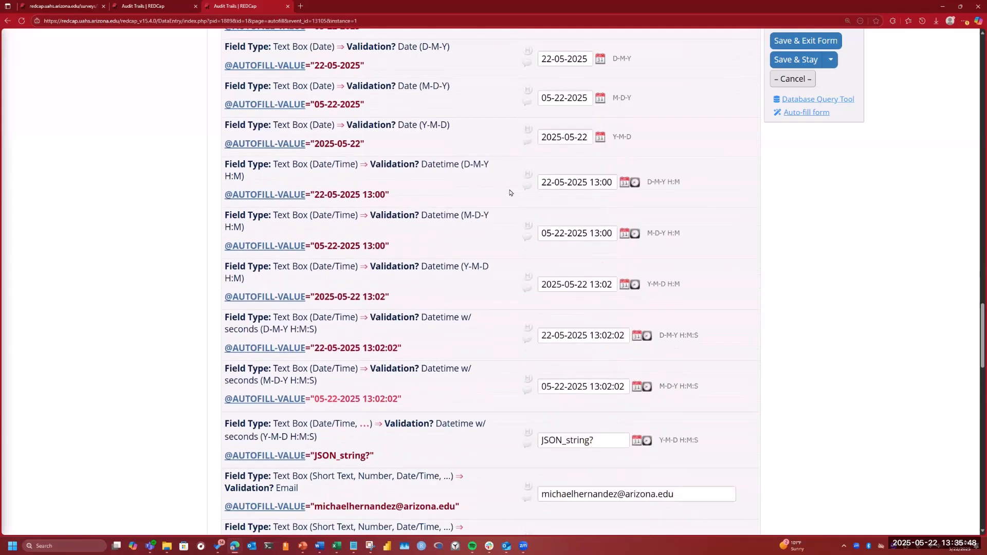
scroll(510, 193, down, 6)
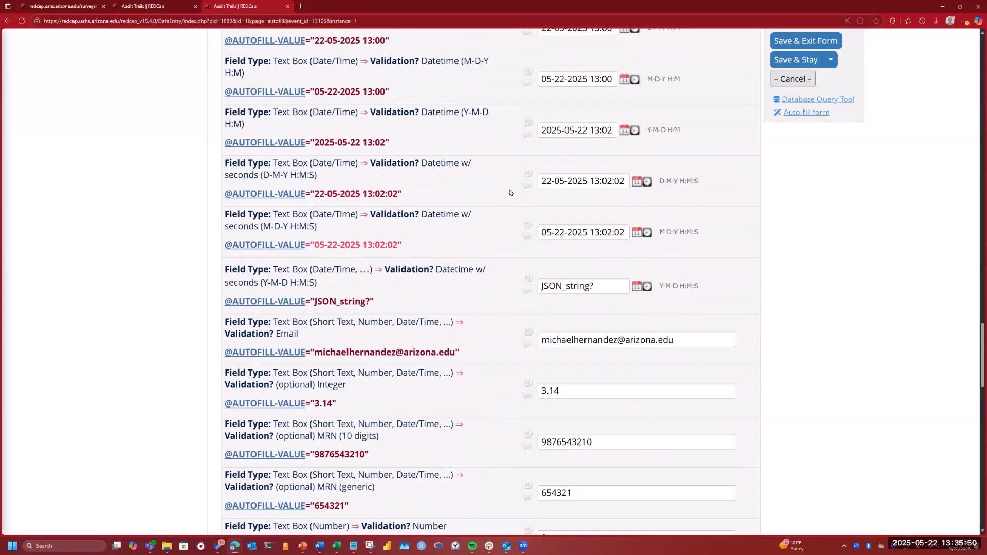
scroll(510, 193, down, 2)
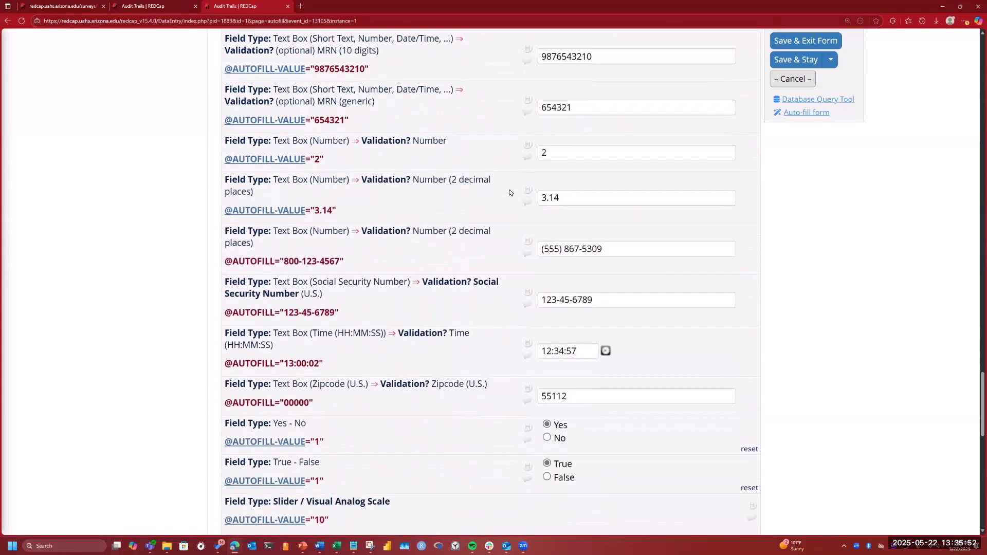
scroll(511, 193, down, 4)
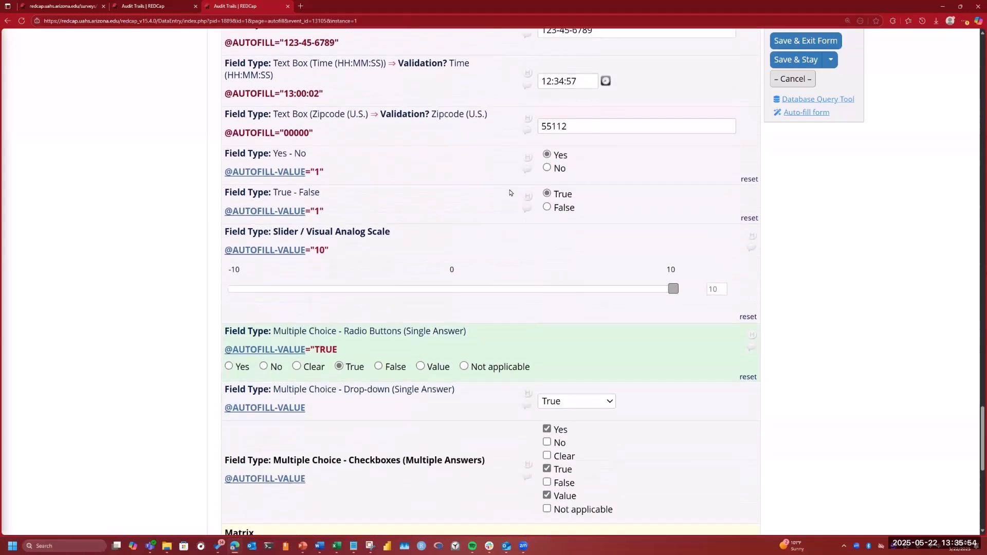
scroll(510, 193, down, 2)
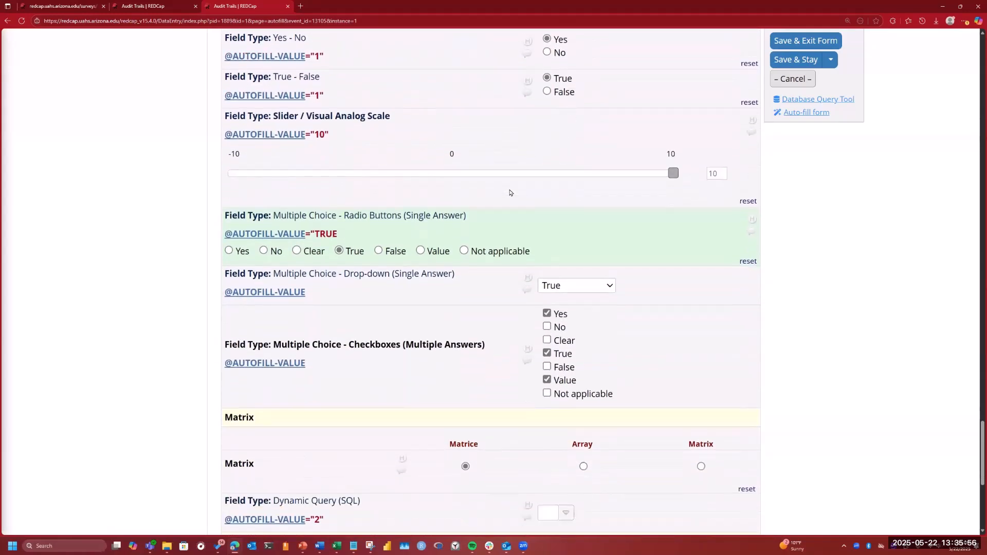
scroll(510, 193, down, 1)
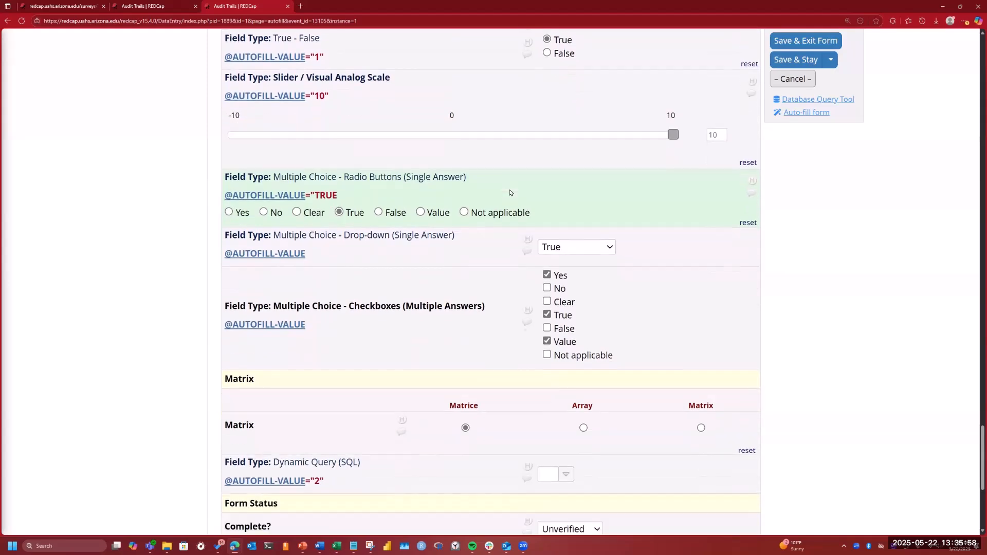
scroll(510, 197, down, 2)
scroll(509, 195, up, 3)
Switch to the survey and overwrite its group 2 text fields with the Abra widget
click(153, 6)
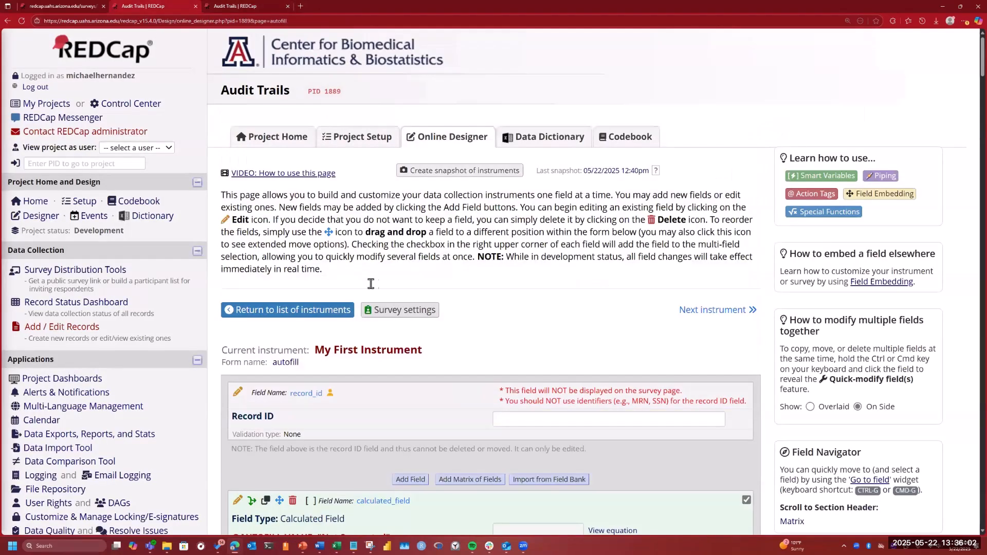
click(43, 5)
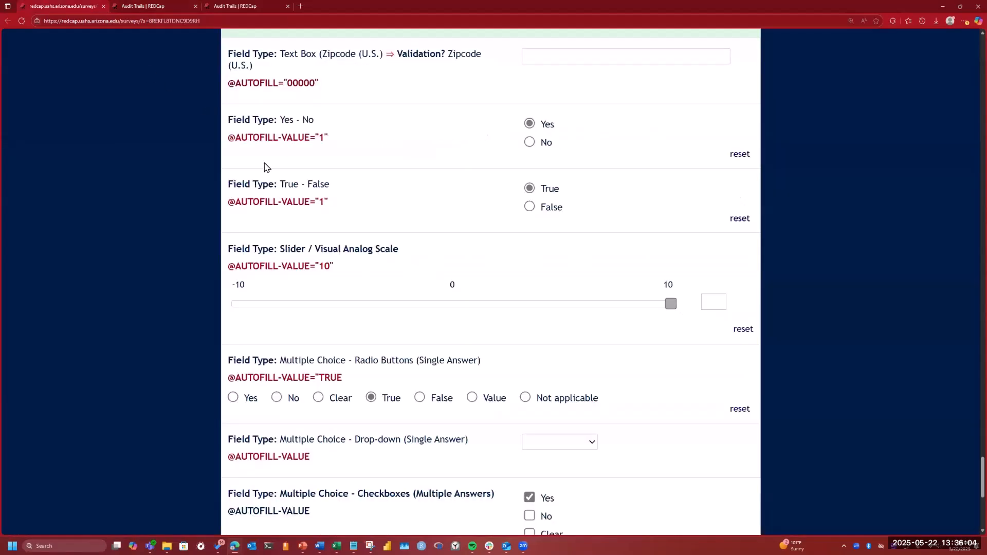
scroll(404, 315, up, 20)
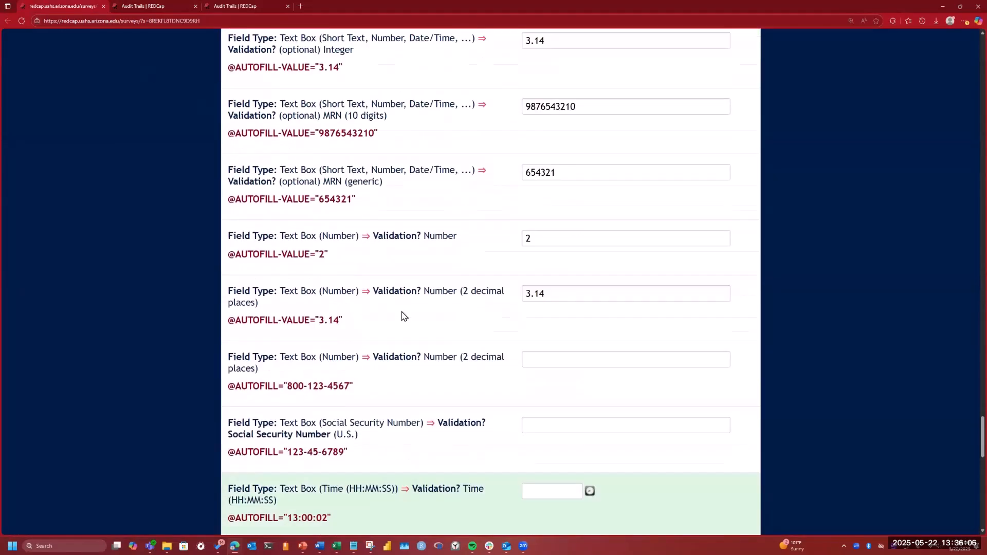
scroll(404, 315, up, 20)
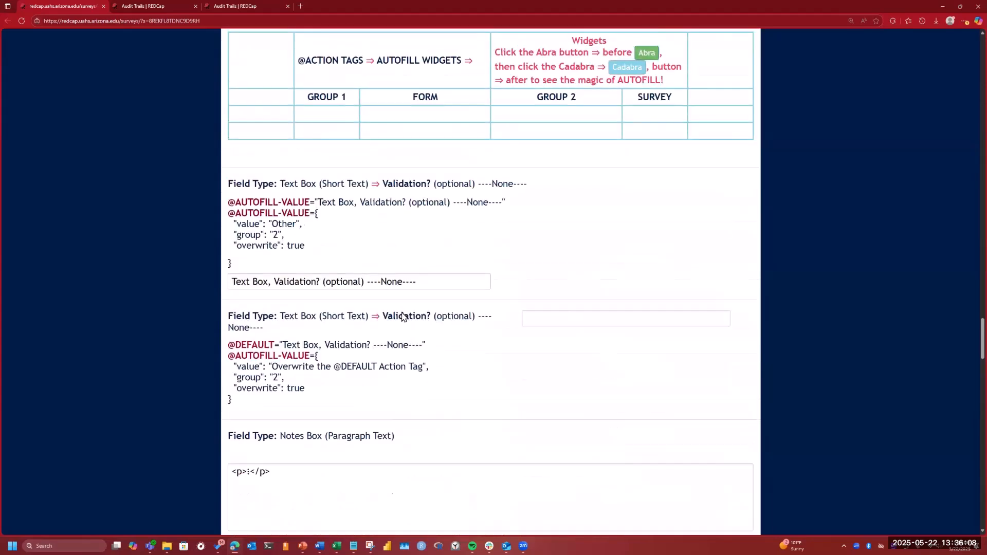
click(642, 264)
Review the autofilled survey values from the text boxes through the date, choice and checkbox fields, focusing on the slider's number box
scroll(392, 271, down, 4)
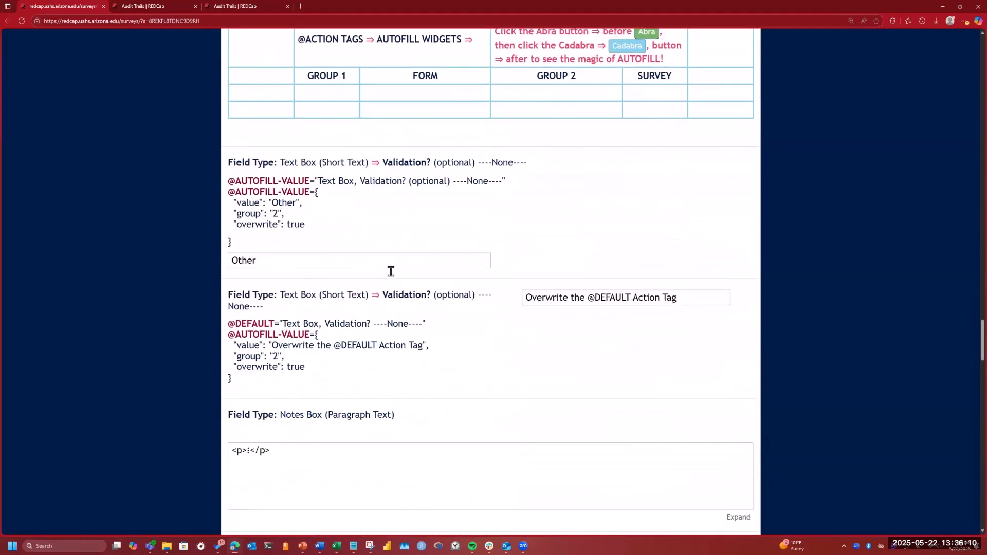
scroll(391, 274, down, 20)
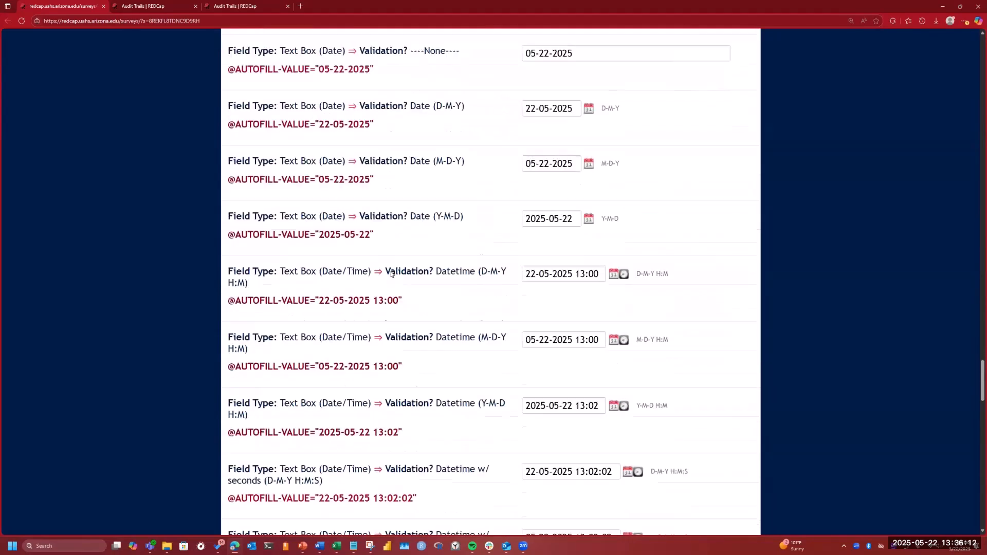
scroll(391, 274, down, 8)
scroll(391, 275, up, 8)
scroll(391, 275, up, 20)
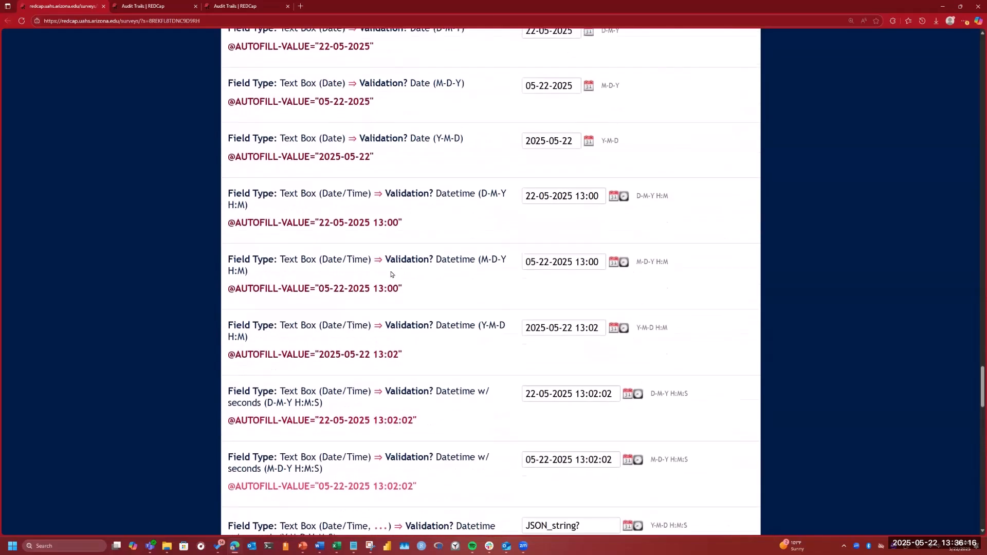
scroll(411, 268, up, 3)
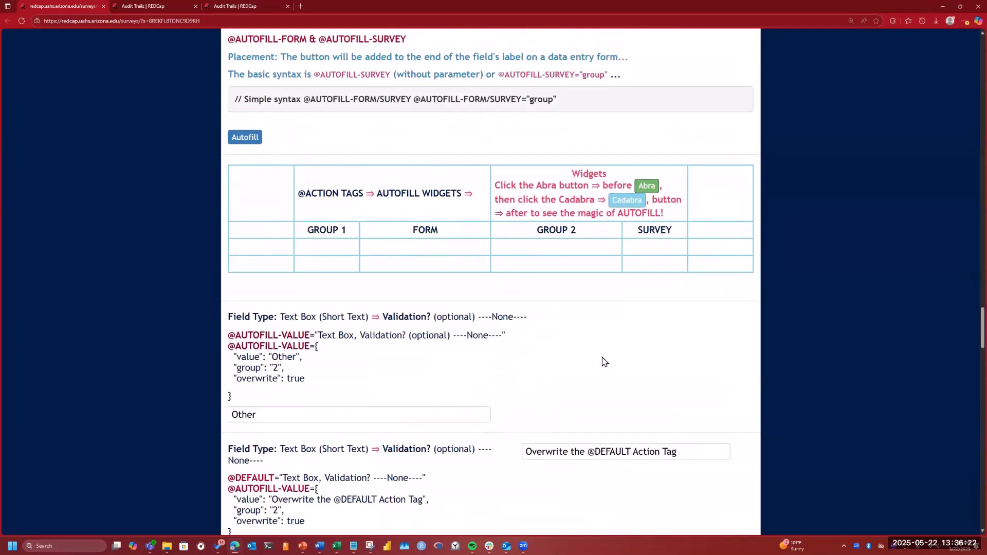
scroll(604, 362, down, 13)
scroll(605, 362, down, 15)
scroll(604, 361, down, 9)
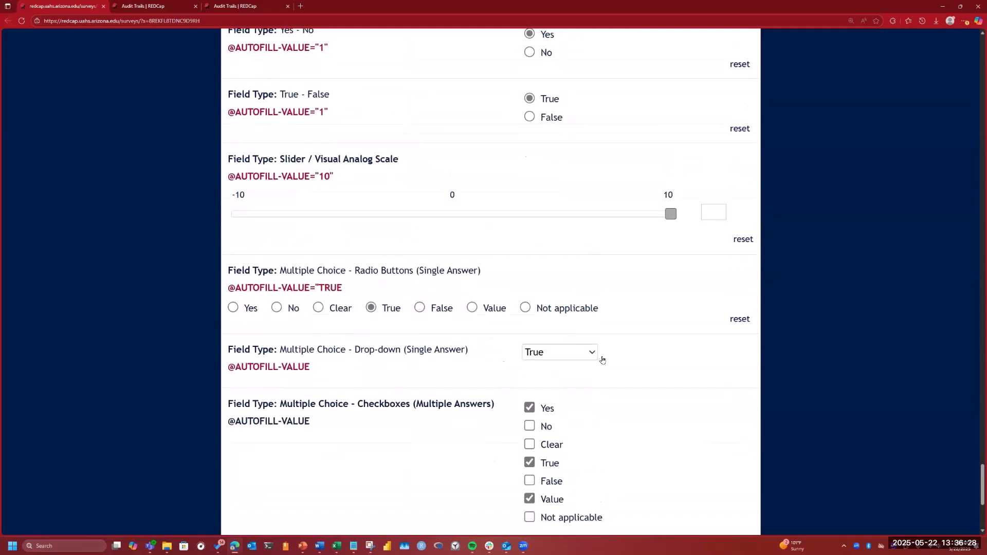
scroll(603, 360, up, 2)
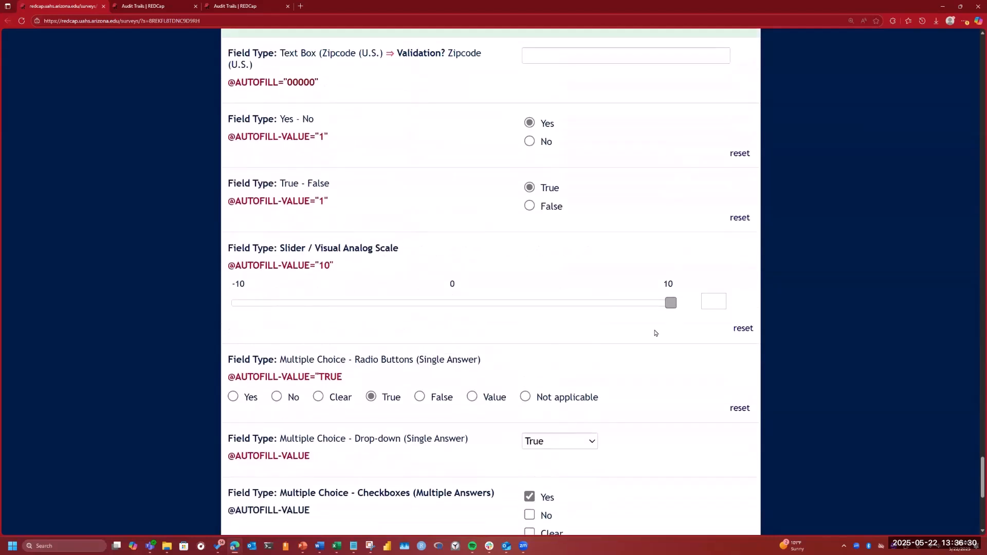
click(712, 304)
Inspect the slider field's labels, number display, range and action tag in the Online Designer, closing its settings without saving
click(144, 6)
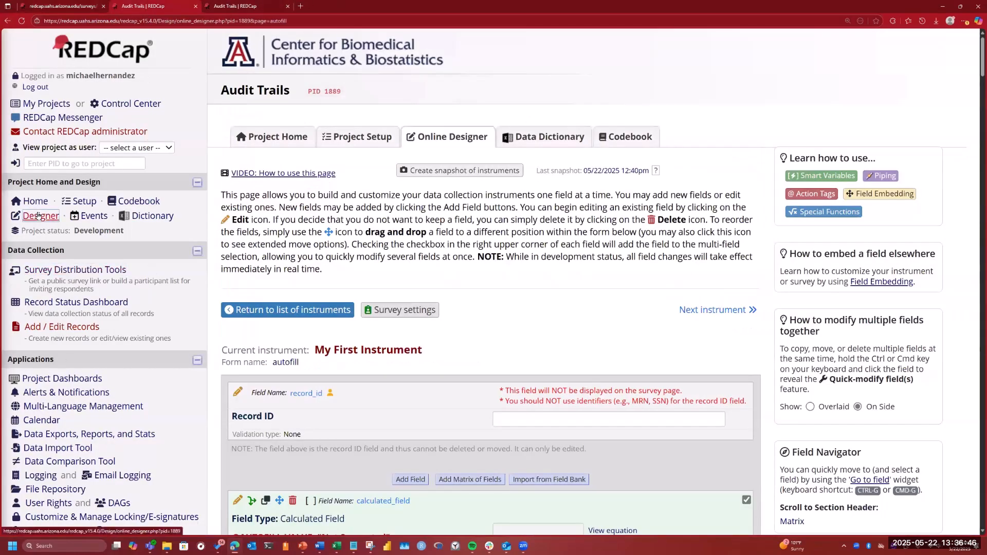
click(244, 6)
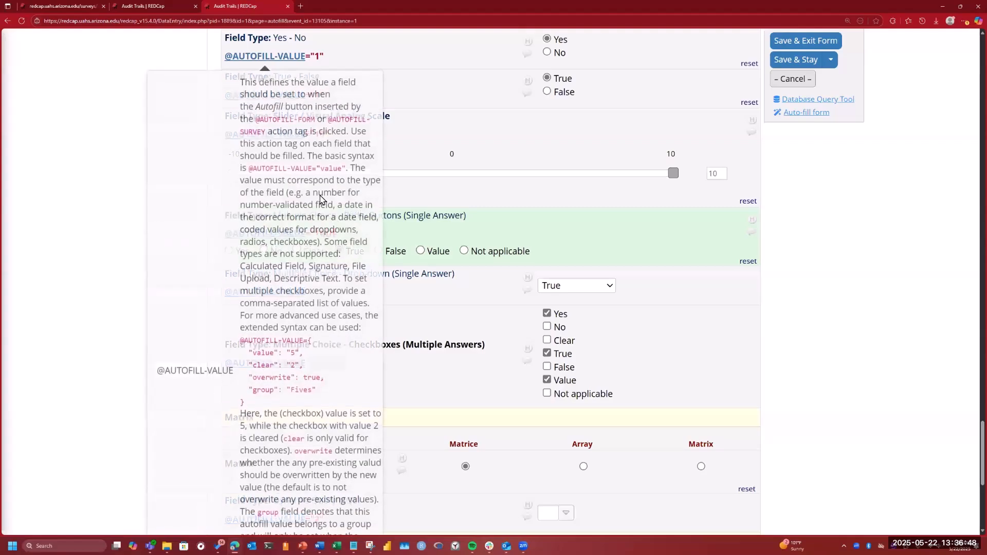
click(144, 6)
scroll(371, 381, down, 5)
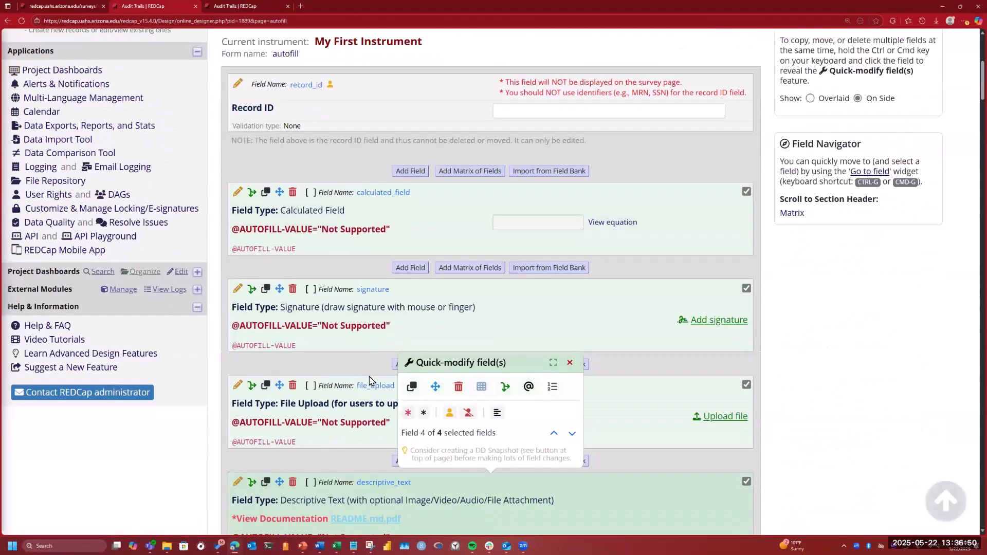
drag(971, 75, 945, 436)
scroll(944, 435, down, 7)
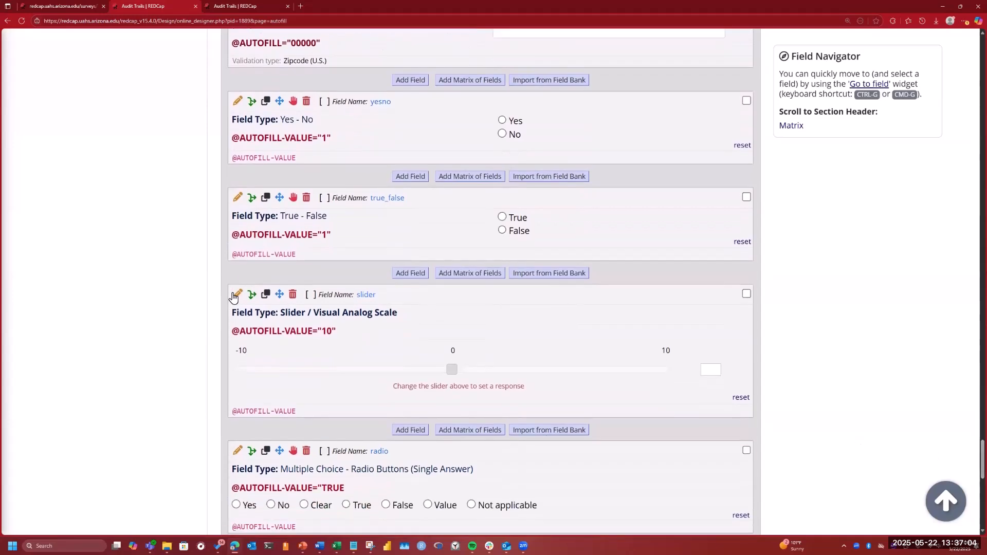
click(237, 297)
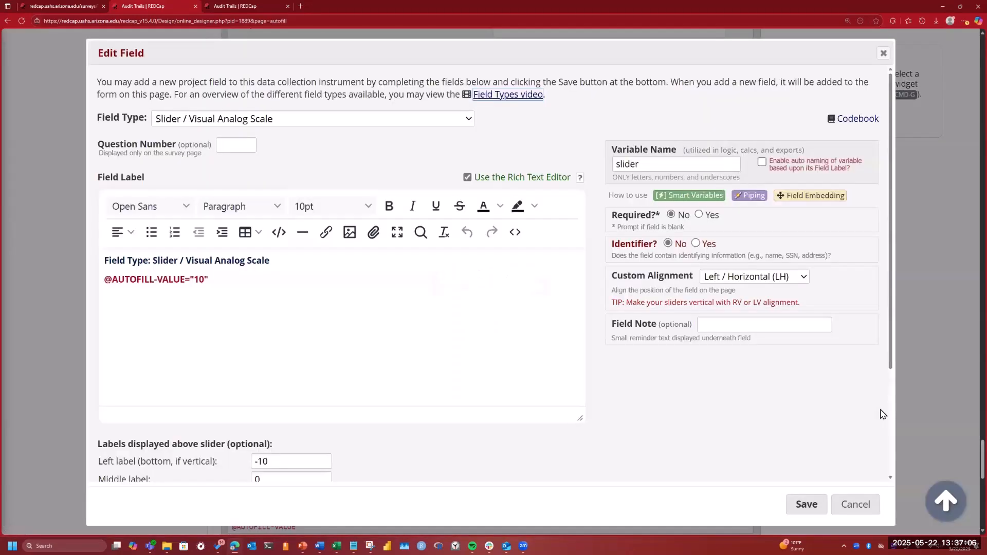
scroll(745, 409, down, 3)
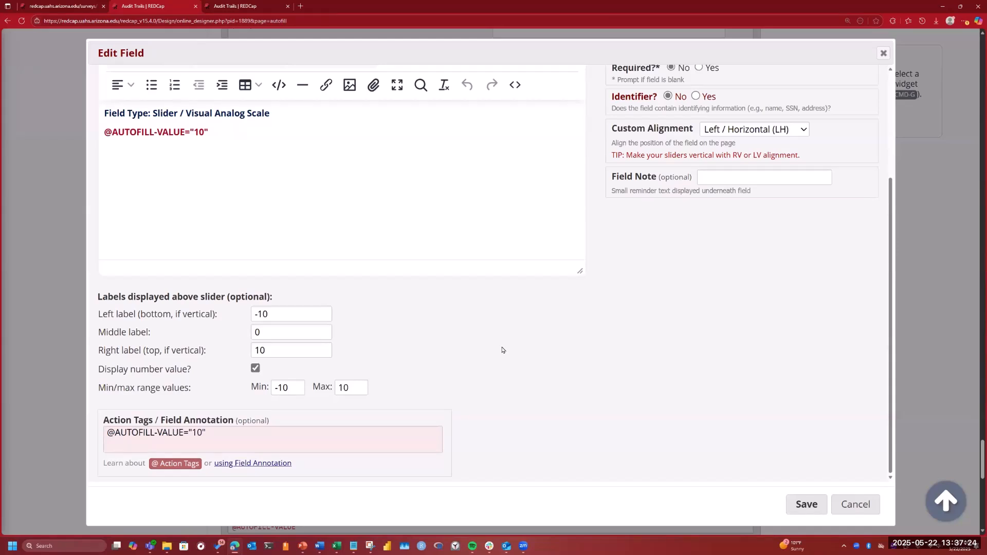
click(854, 512)
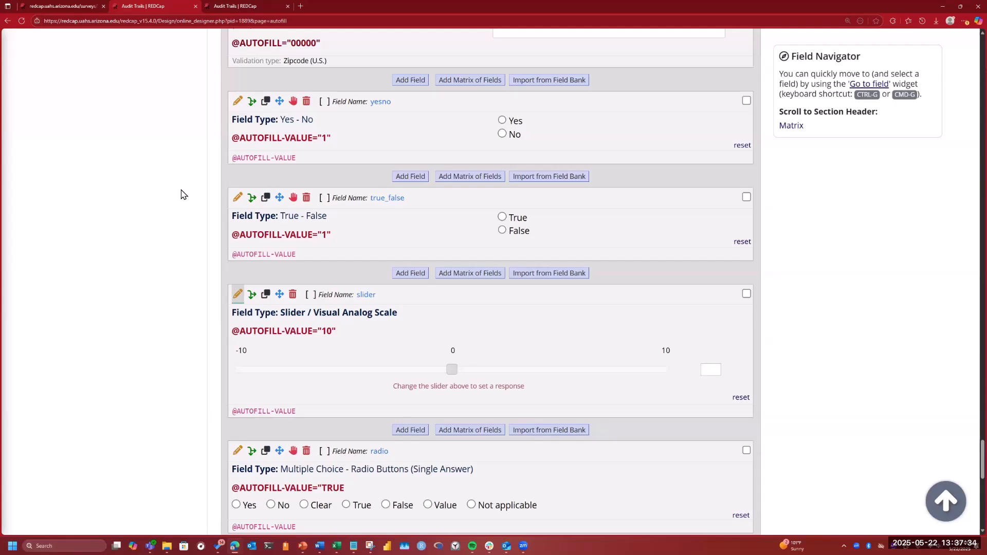
Reopen the slider field's settings, compare them with the slider on the data entry form and the survey, and close them unsaved
click(238, 294)
scroll(611, 430, down, 1)
scroll(610, 431, down, 1)
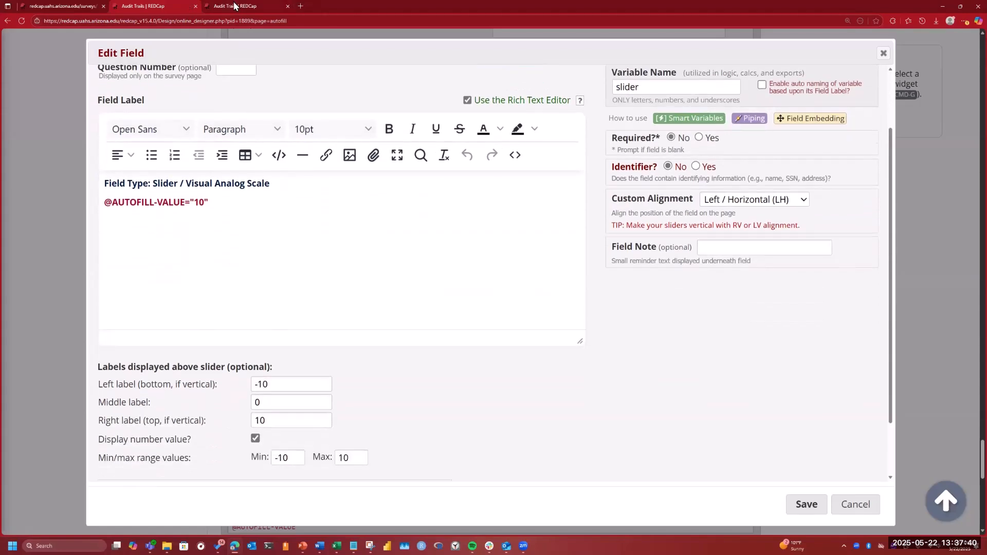
click(240, 6)
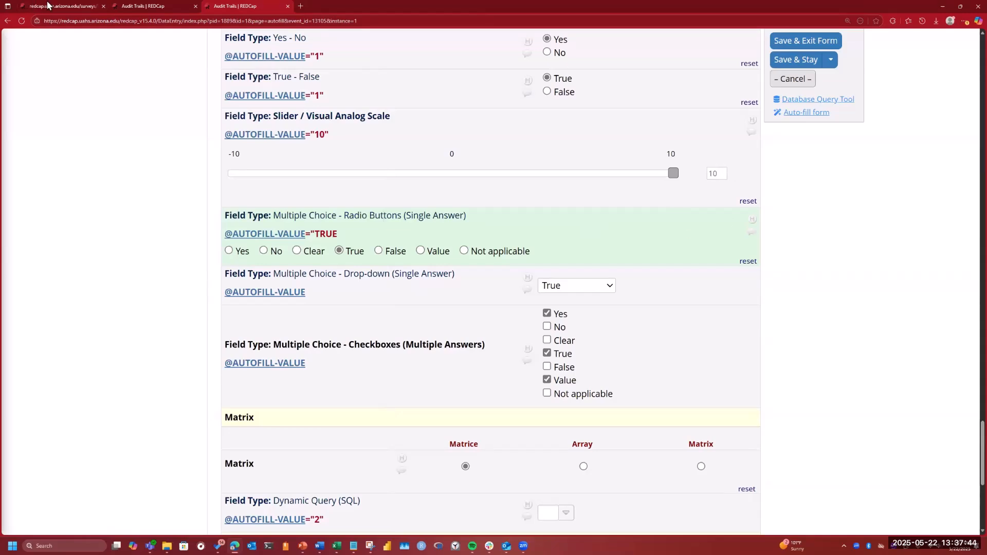
click(143, 5)
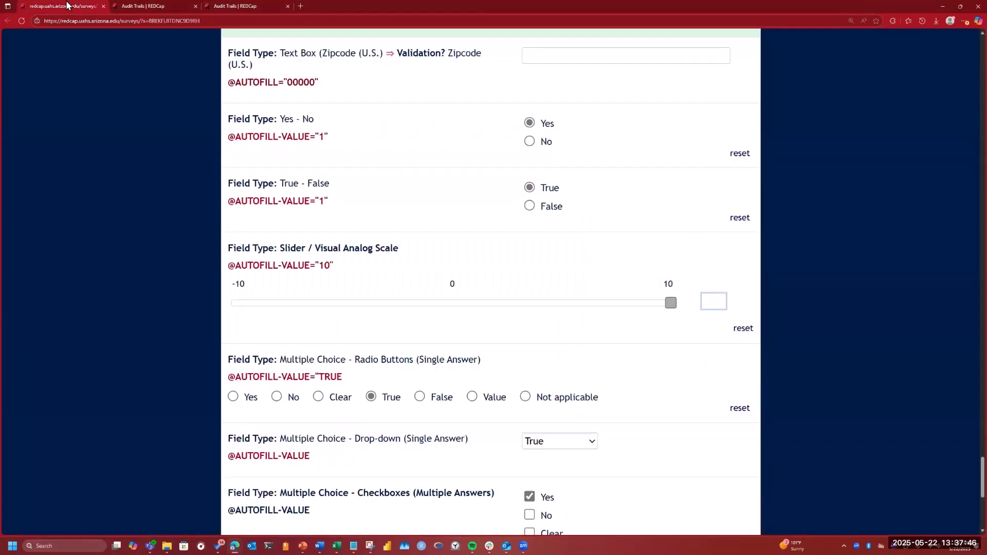
click(68, 6)
click(152, 5)
click(242, 6)
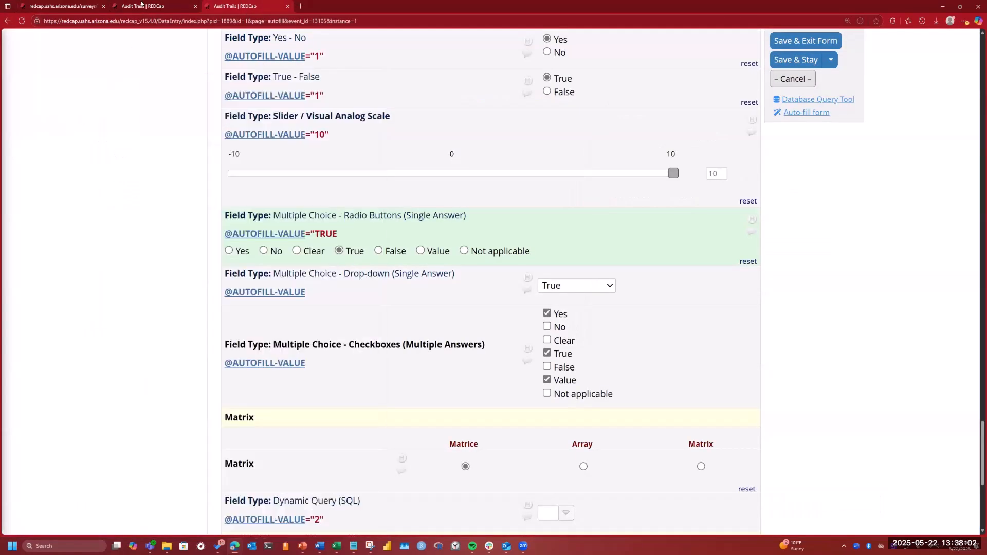
click(142, 5)
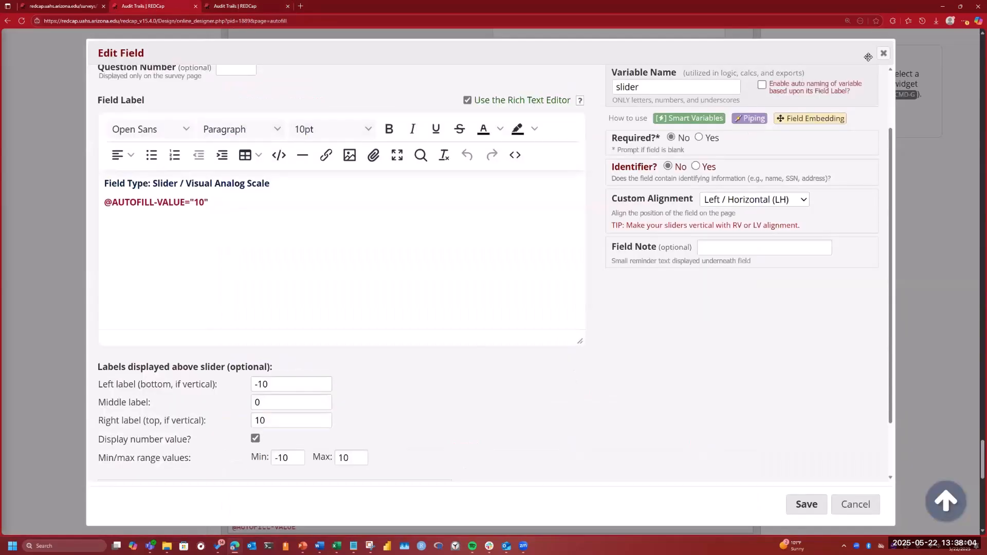
click(883, 53)
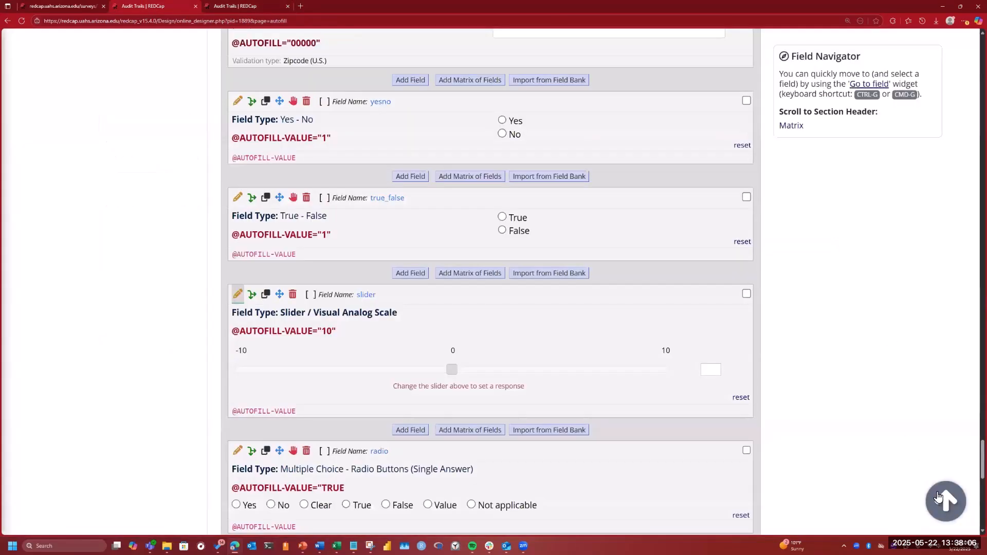
Deselect the calculated, signature, file upload and descriptive text fields by dismissing the Quick-modify field(s) tool
scroll(840, 421, up, 15)
scroll(821, 354, up, 10)
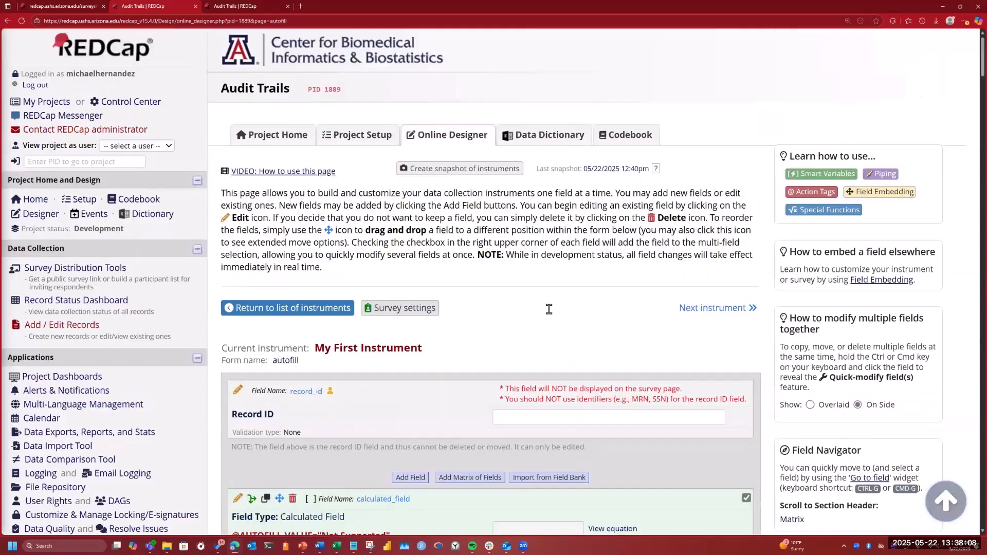
scroll(550, 309, down, 1)
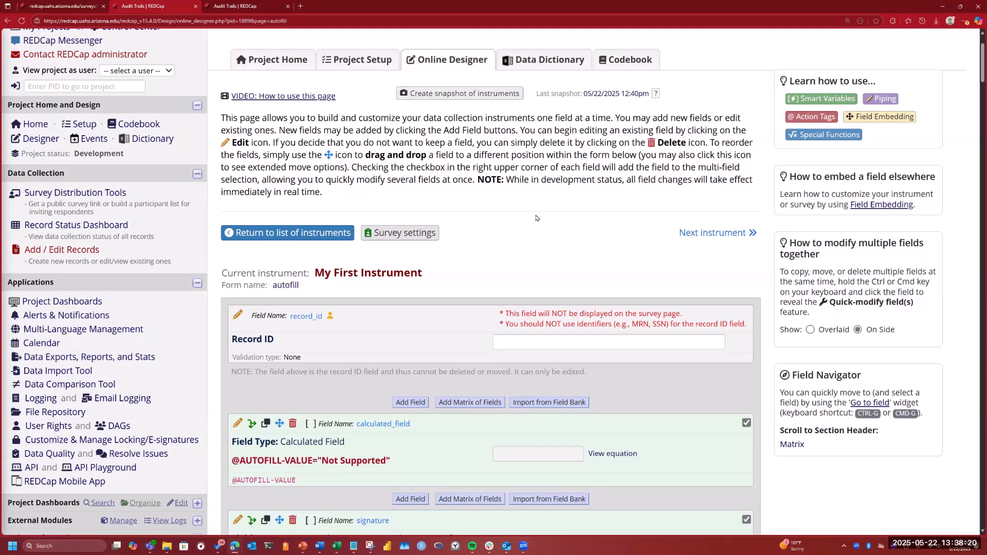
scroll(537, 218, down, 2)
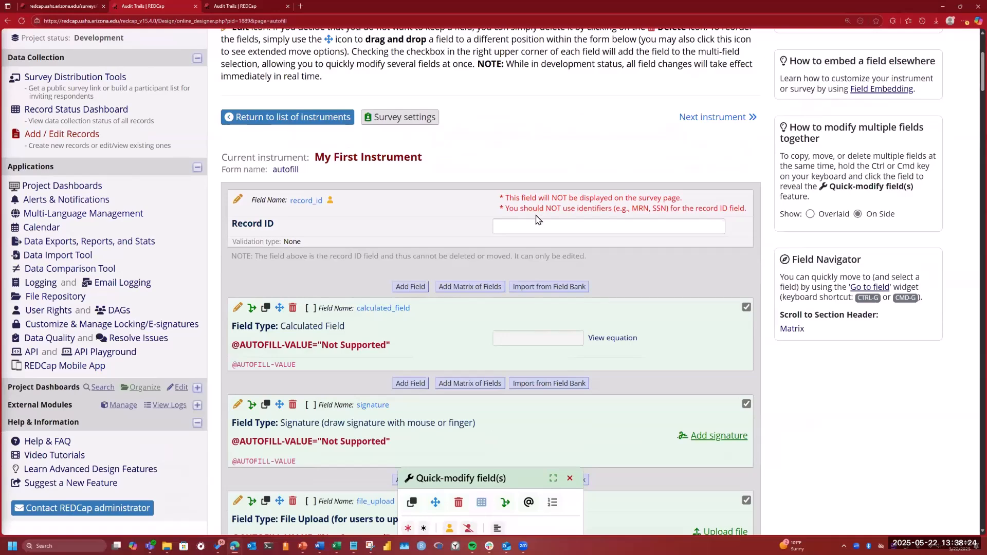
click(570, 479)
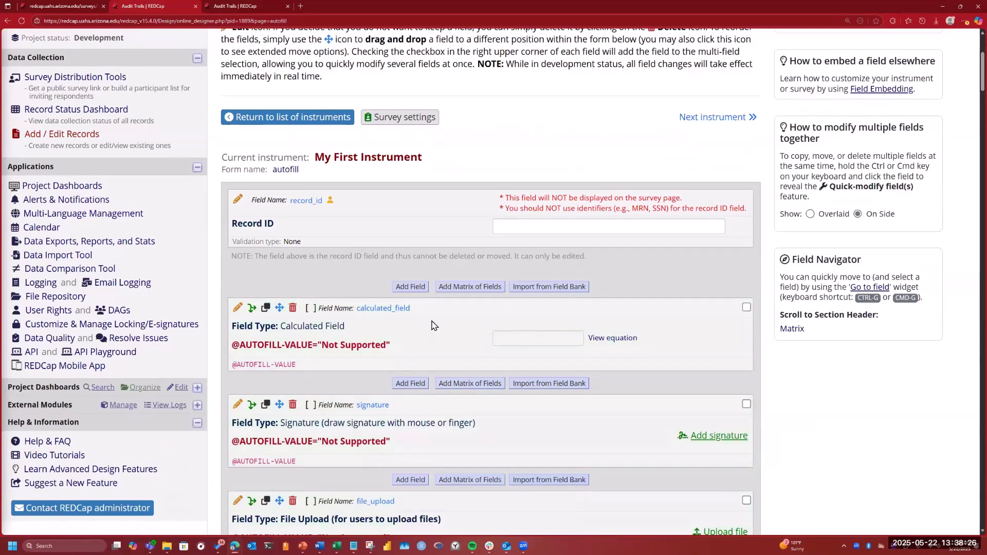
Review the instrument's fields and their action tags in the designer, from the unsupported field types down to the SQL field
scroll(433, 325, down, 7)
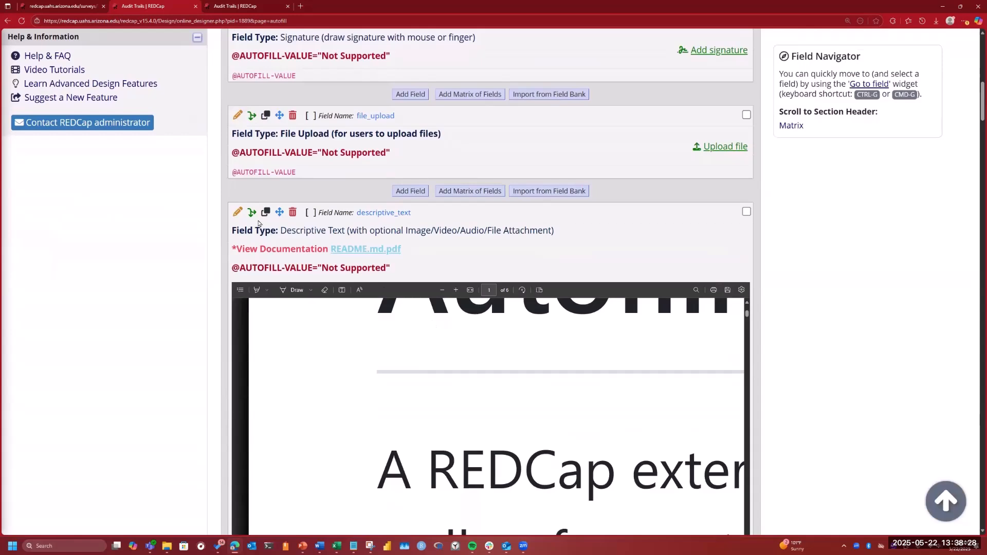
scroll(258, 224, up, 7)
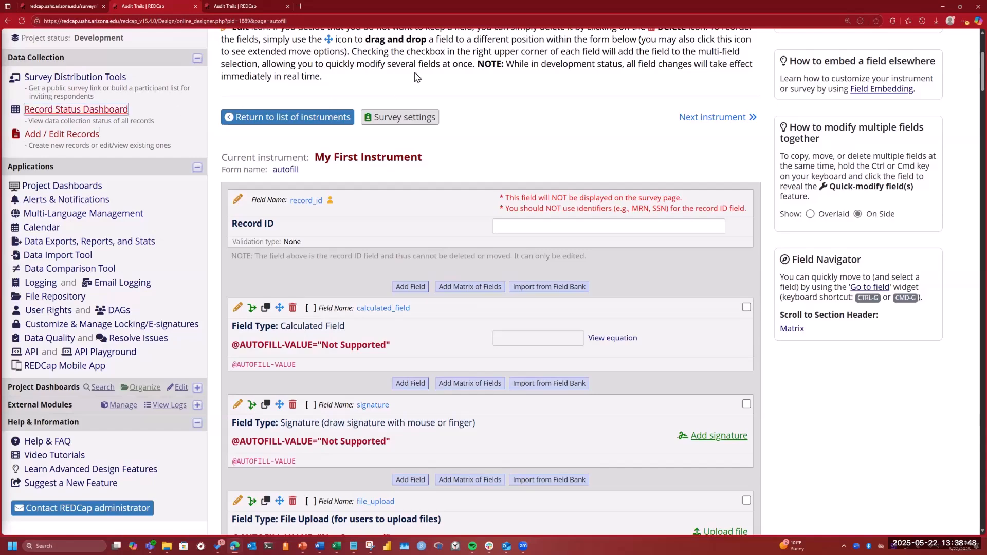
drag(970, 69, 971, 503)
scroll(491, 282, down, 4)
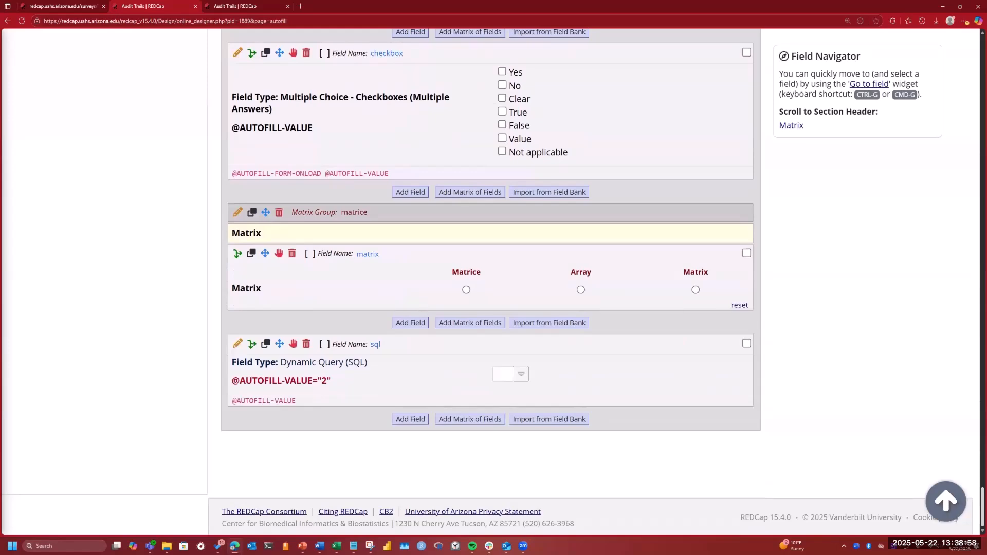
scroll(490, 282, up, 4)
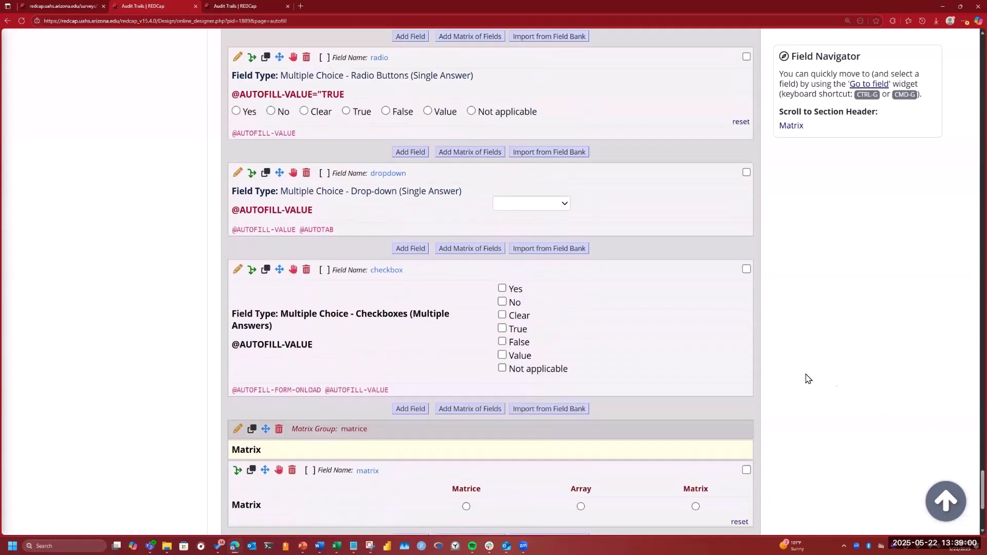
scroll(792, 313, up, 8)
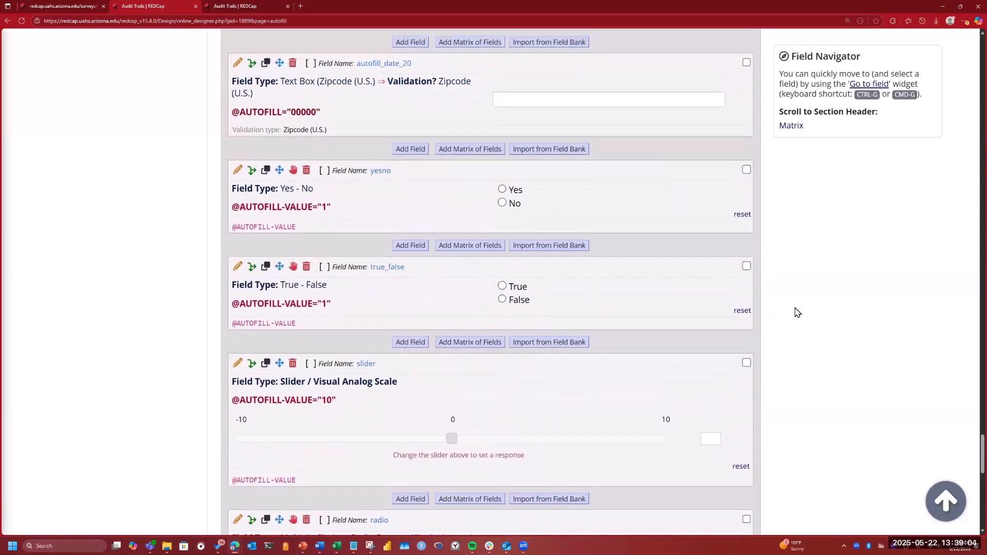
Inspect the drop-down field's choices and its action tags in the Logic Editor, leaving the editor without updating
scroll(795, 312, down, 5)
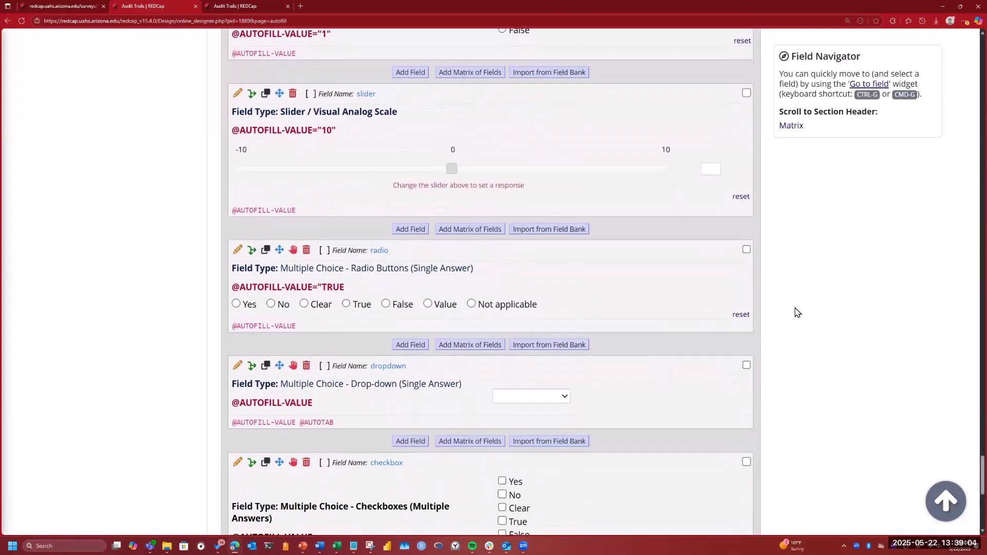
click(238, 365)
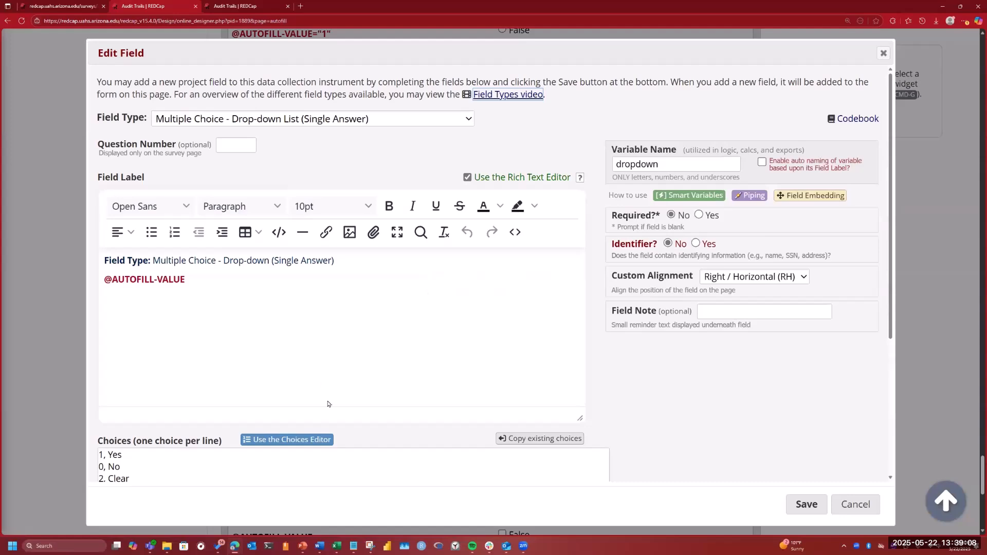
scroll(360, 396, down, 4)
click(292, 435)
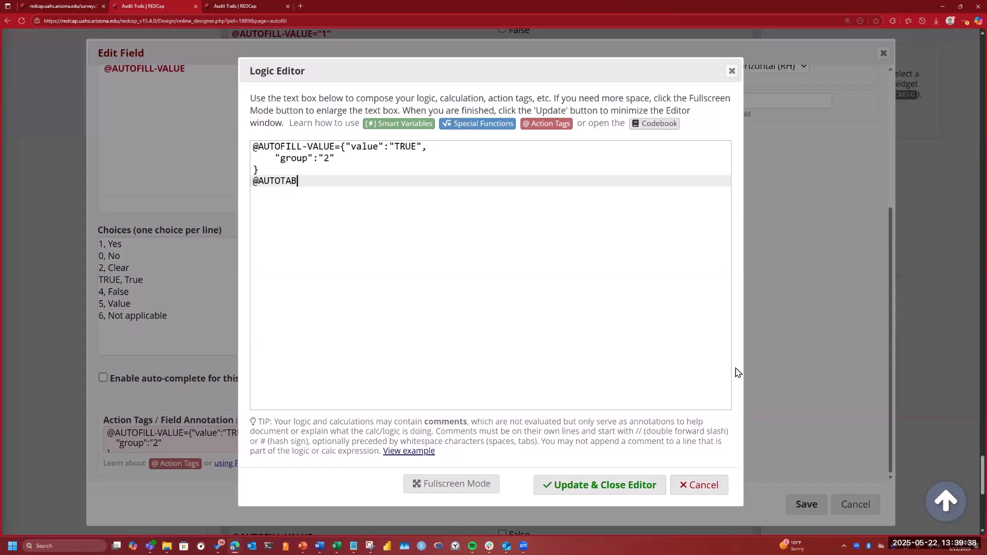
click(699, 485)
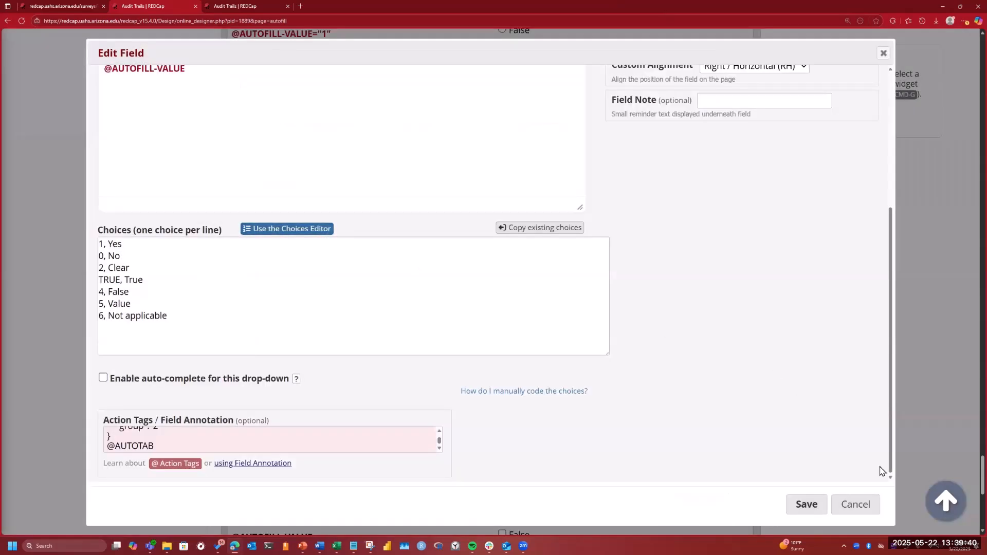